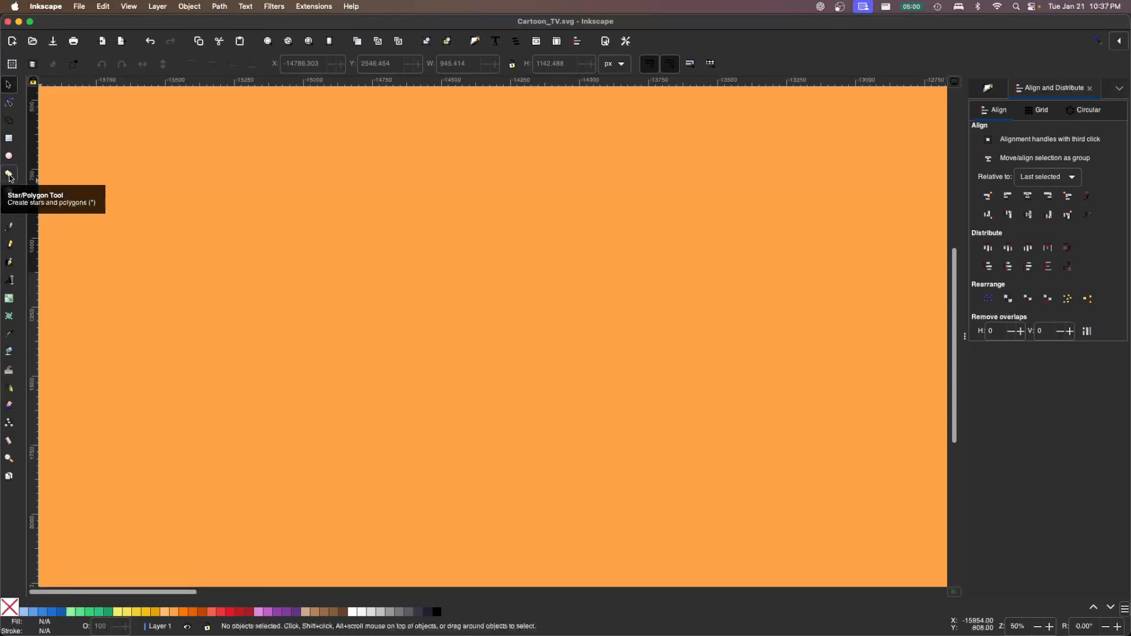
# Draw a four-cornered polygon with 0.050 rounding, upright and about 606 px square.
pyautogui.click(9, 175)
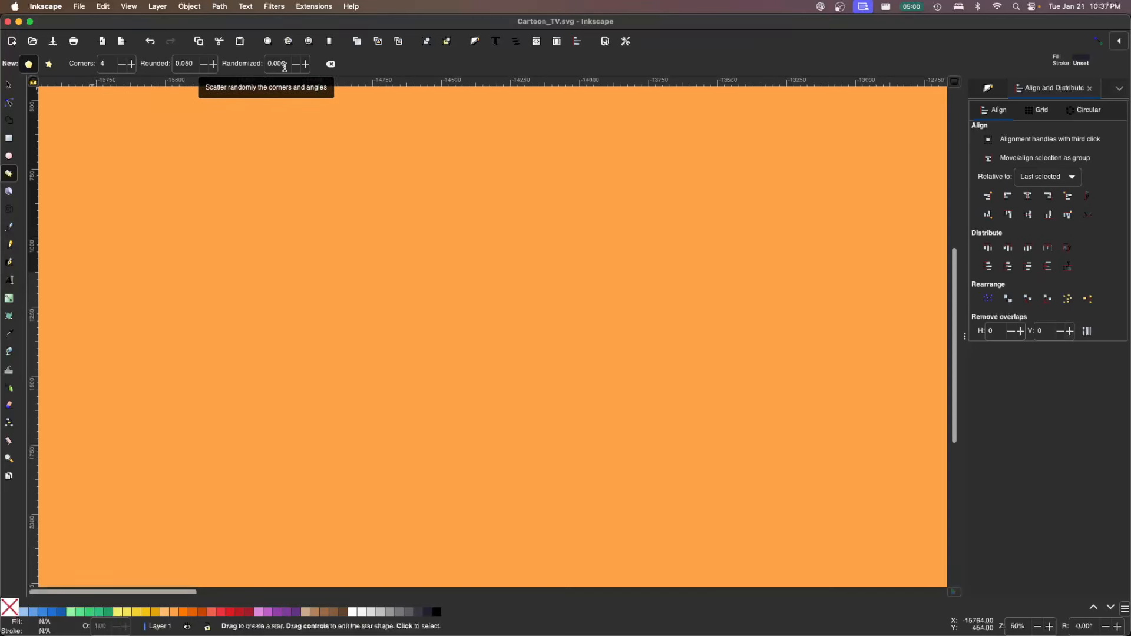
pyautogui.press('ctrl')
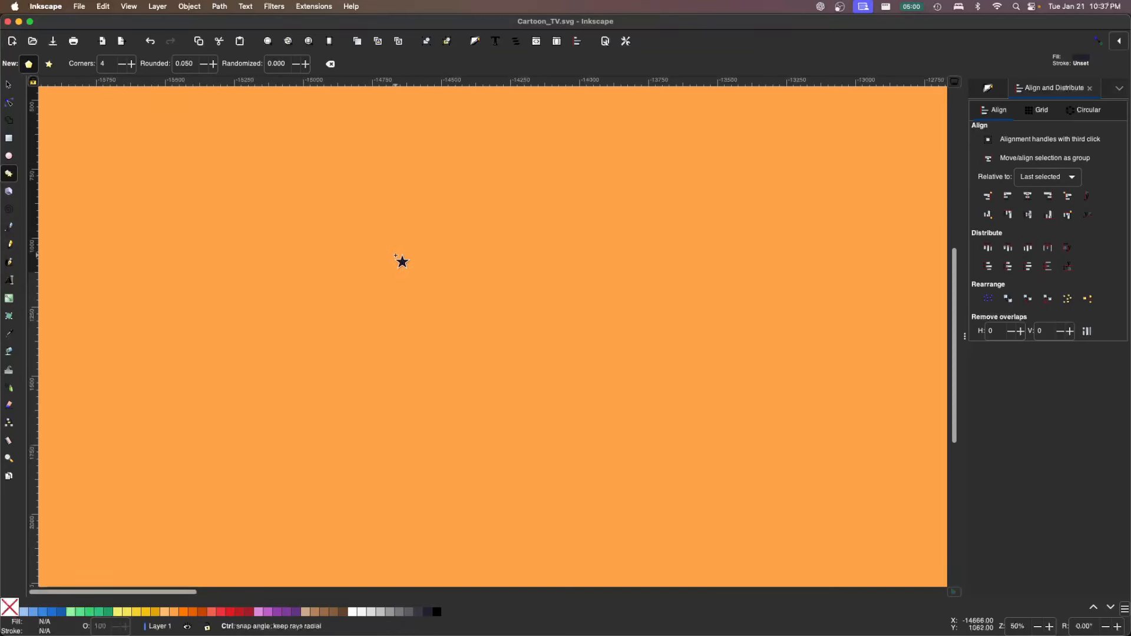
pyautogui.moveTo(389, 250); pyautogui.dragTo(480, 326)
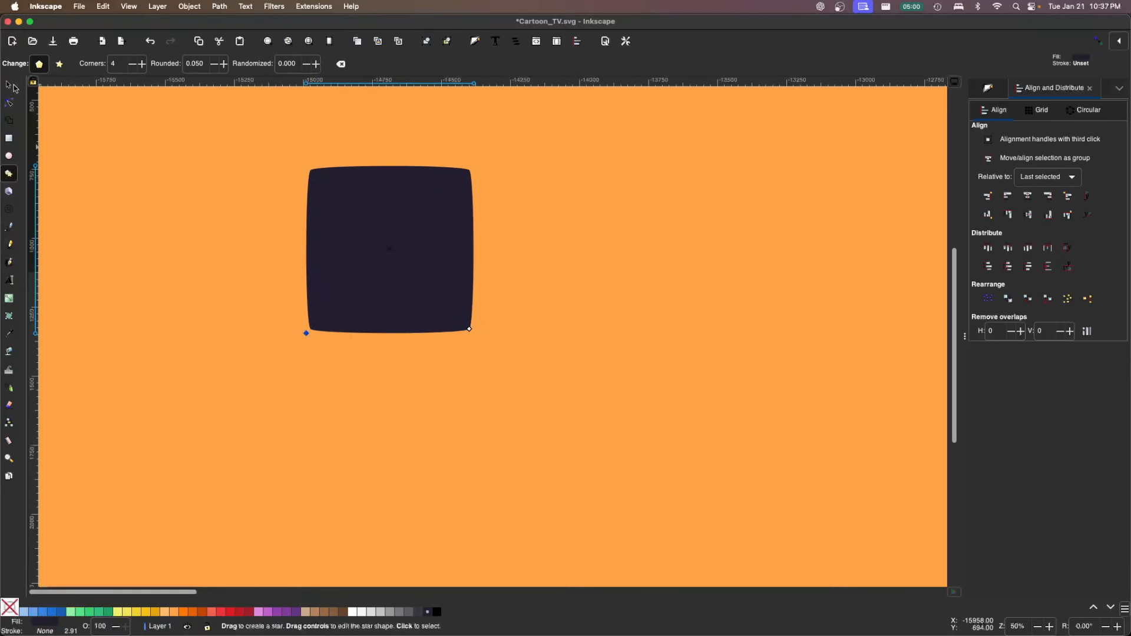
# Move the rounded polygon towards the canvas centre and stretch it horizontally to about 826 px wide.
pyautogui.press('s')
pyautogui.moveTo(365, 250); pyautogui.dragTo(431, 333)
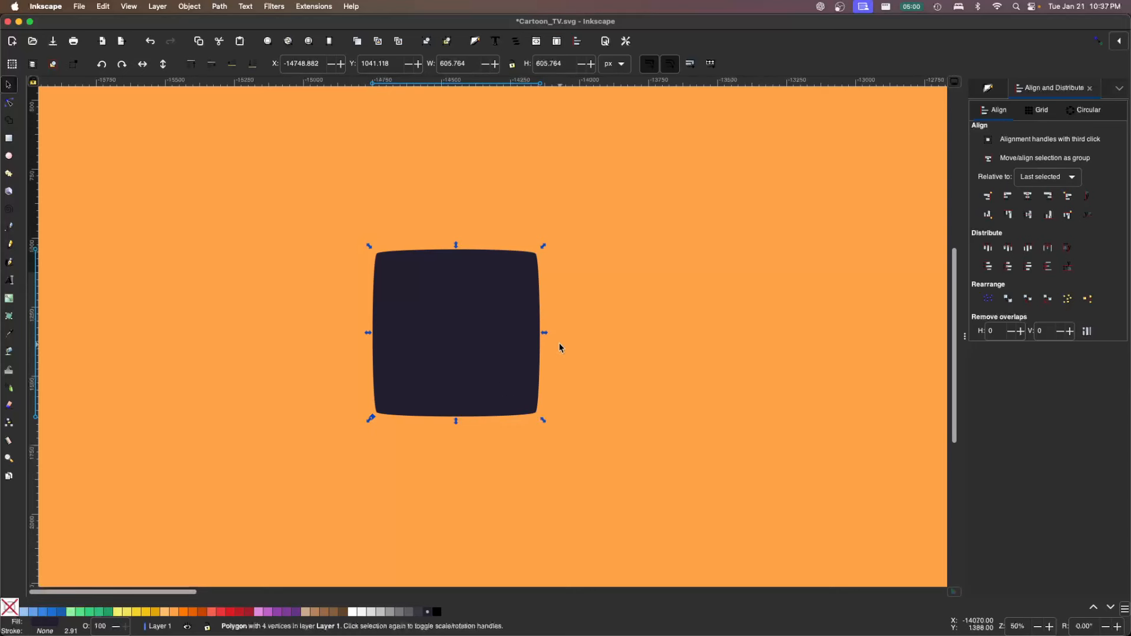
pyautogui.moveTo(548, 333); pyautogui.dragTo(592, 351)
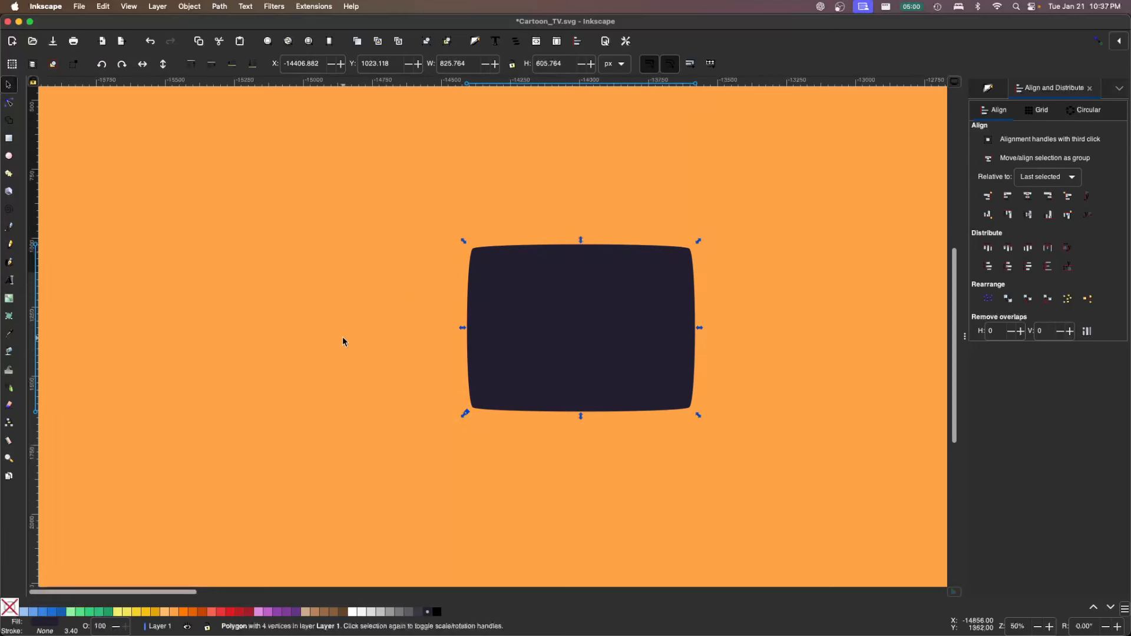
pyautogui.click(298, 250)
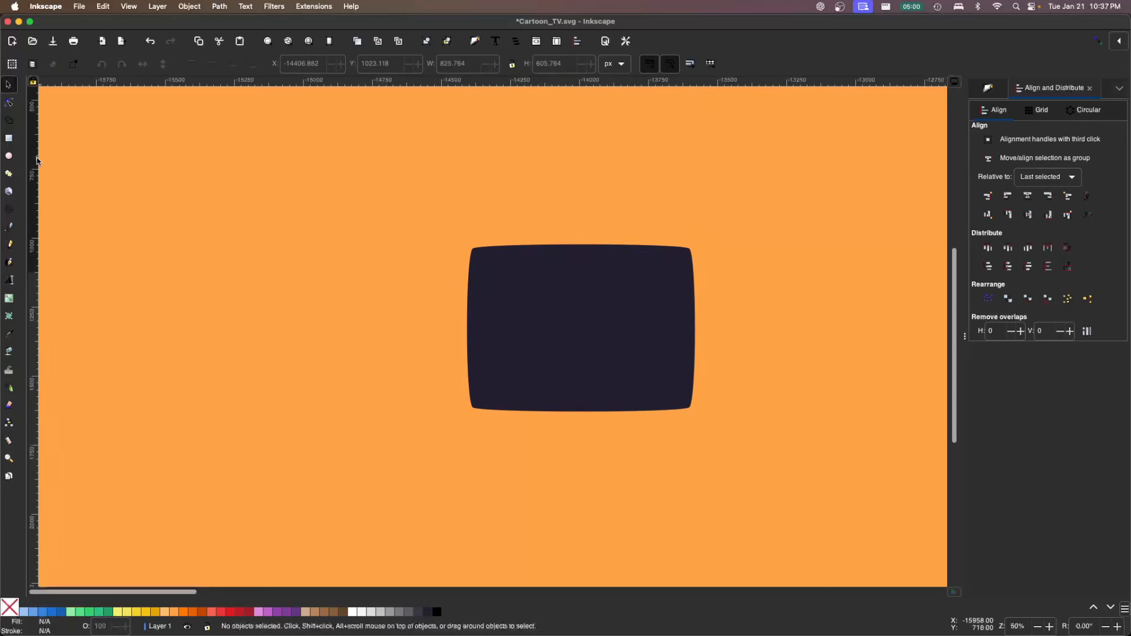
# Draw a sharp-cornered rectangle about 884 × 660 px beside the rounded polygon.
pyautogui.click(10, 140)
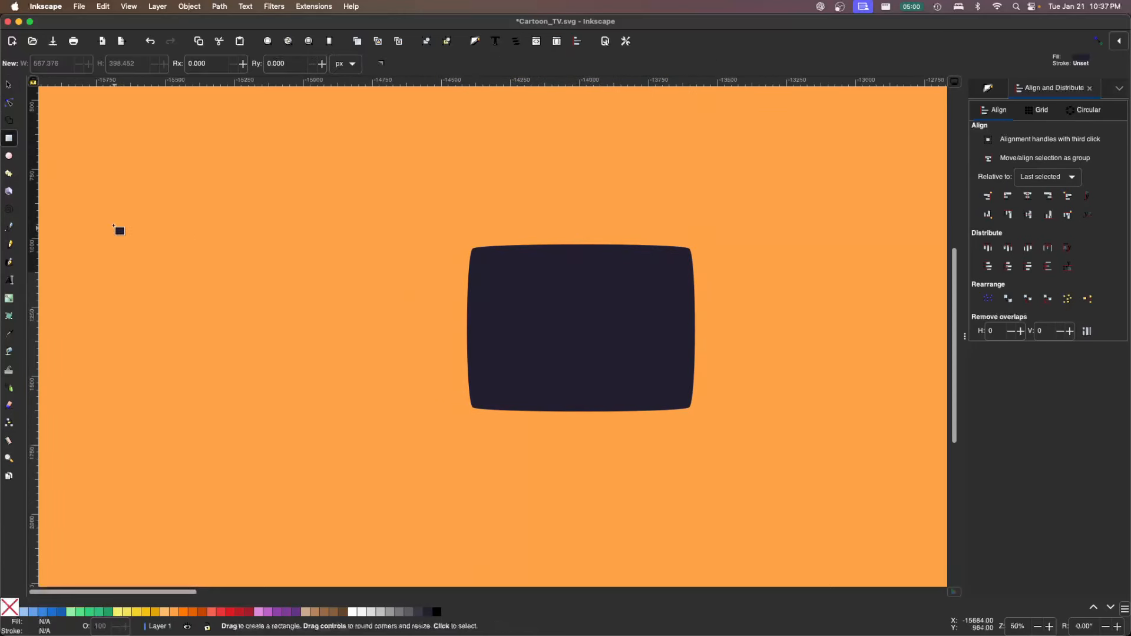
pyautogui.moveTo(109, 215); pyautogui.dragTo(353, 398)
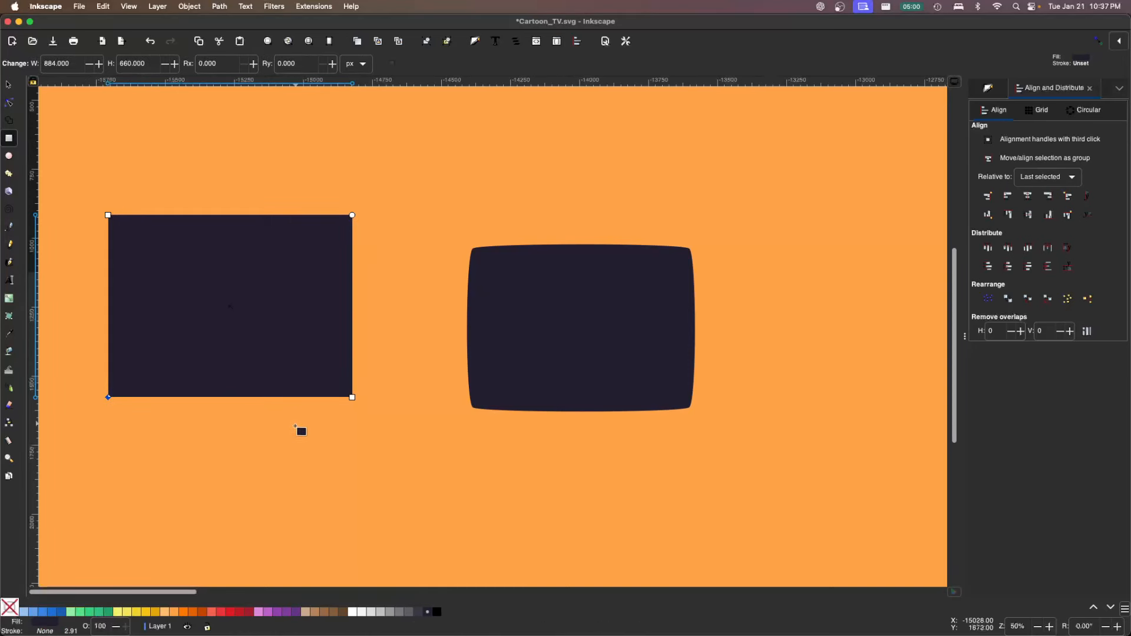
pyautogui.press('s')
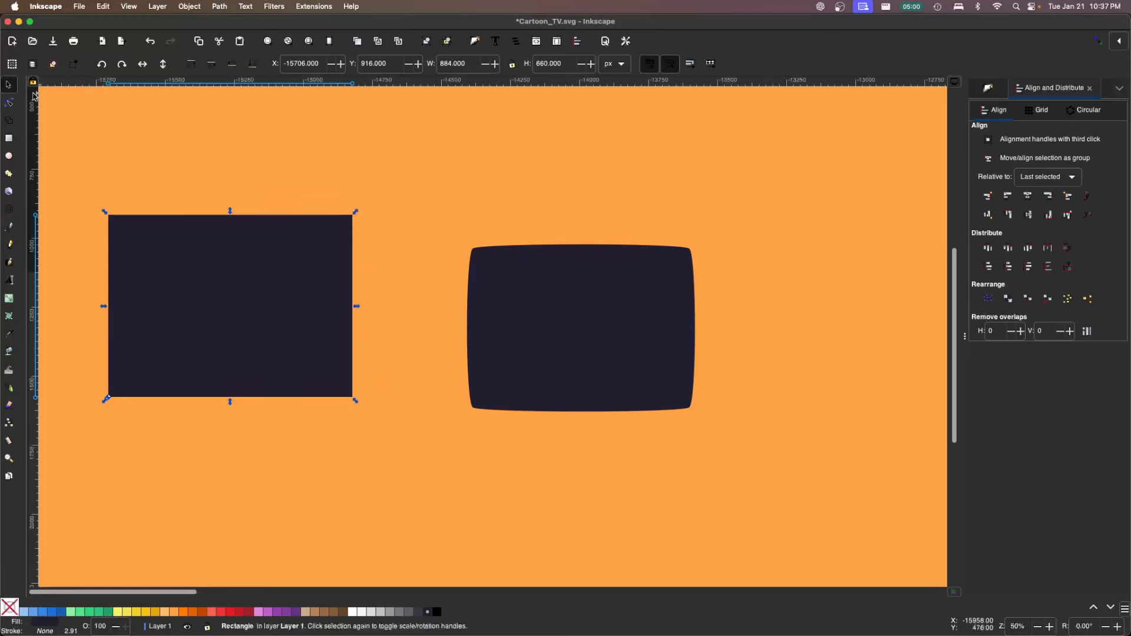
# Copy the rounded polygon, paste its size onto the rectangle, and reposition the rectangle beside it.
pyautogui.click(572, 380)
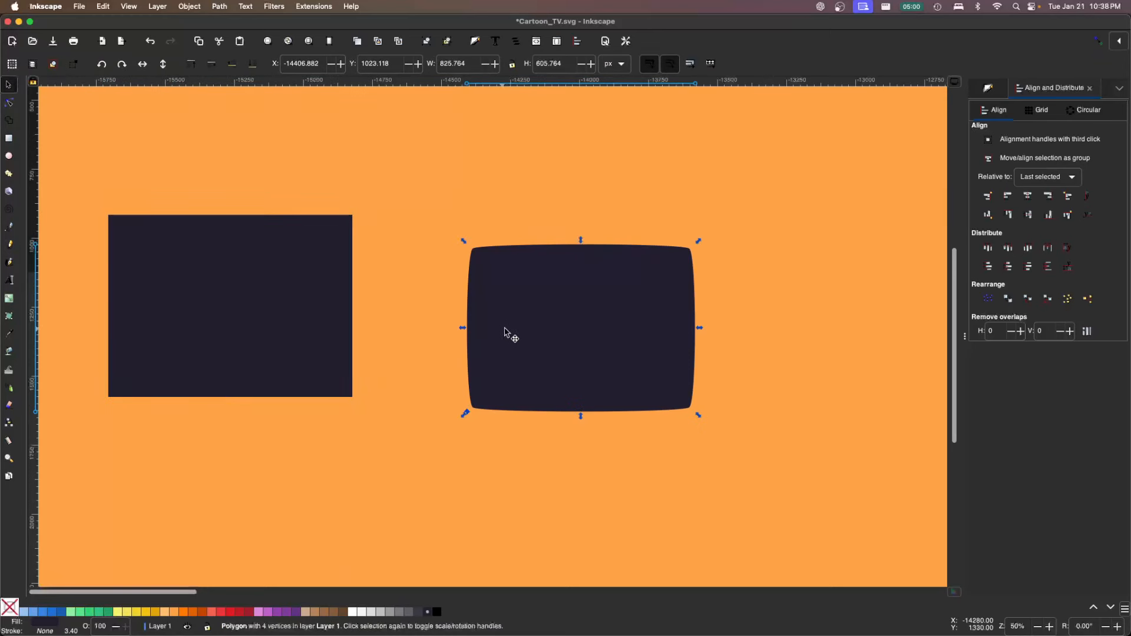
pyautogui.rightClick(538, 332)
pyautogui.click(574, 354)
pyautogui.click(431, 479)
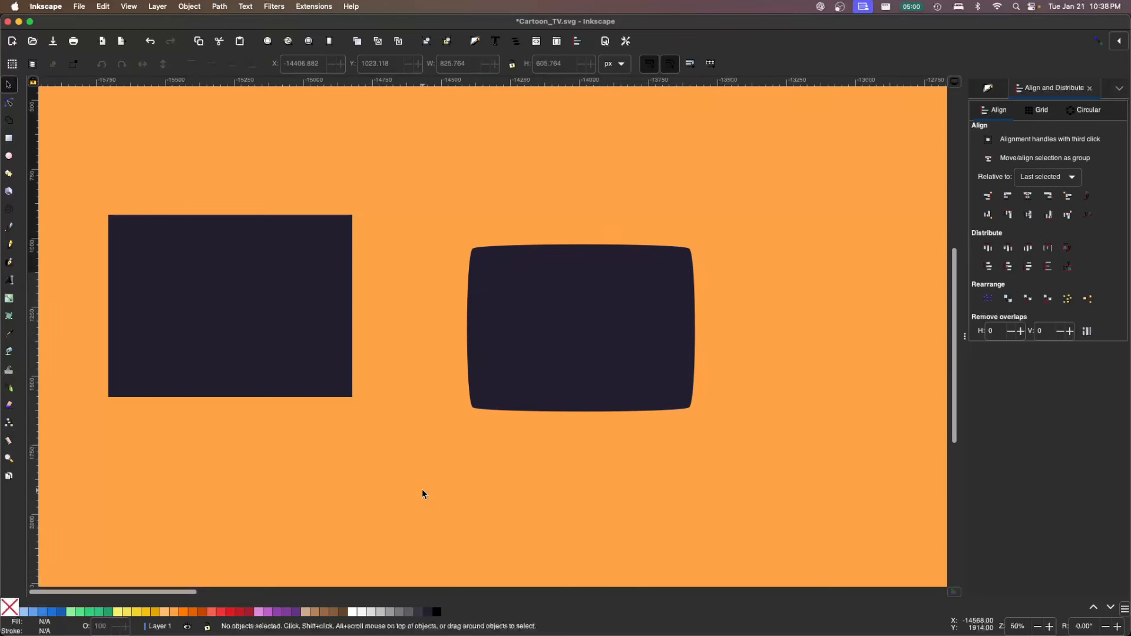
pyautogui.click(277, 324)
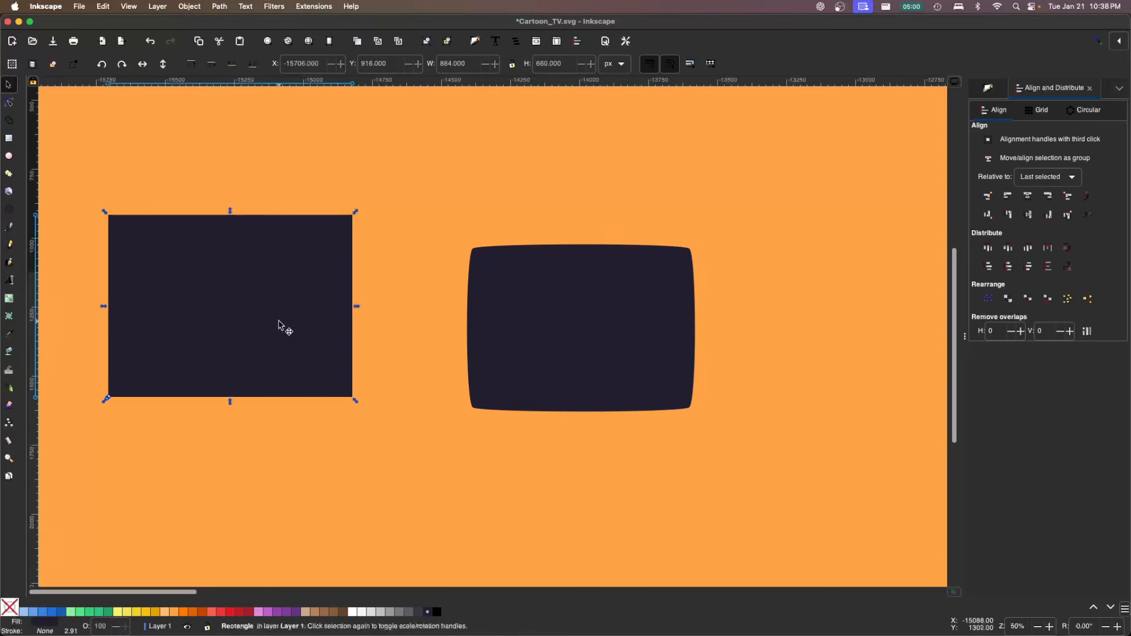
pyautogui.click(99, 6)
pyautogui.moveTo(160, 104)
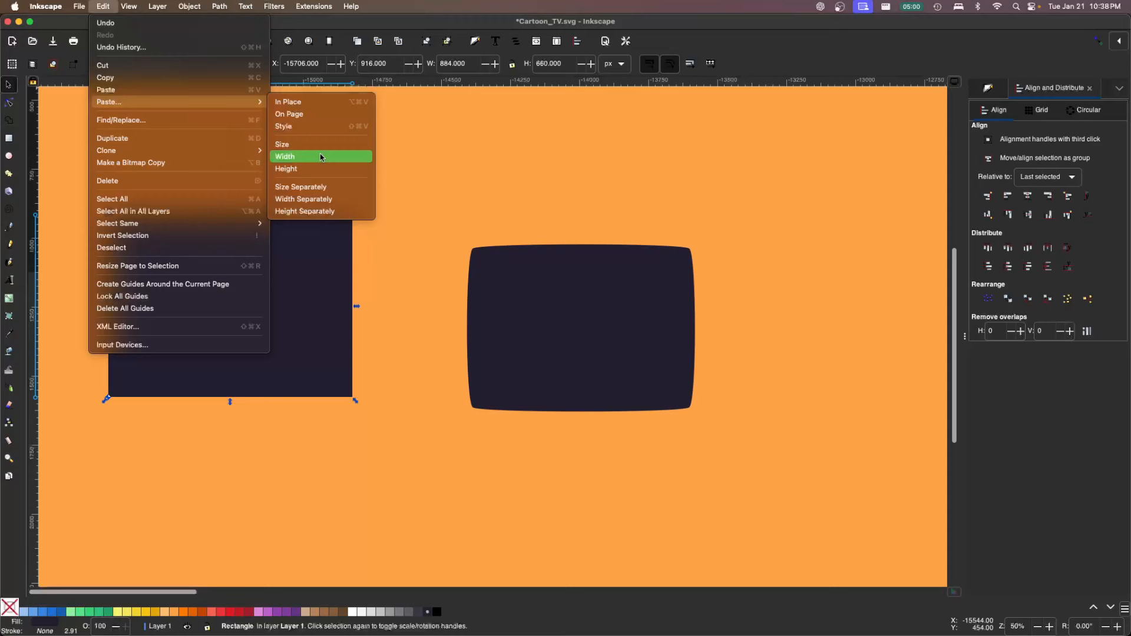
pyautogui.click(286, 144)
pyautogui.moveTo(312, 284); pyautogui.dragTo(300, 315)
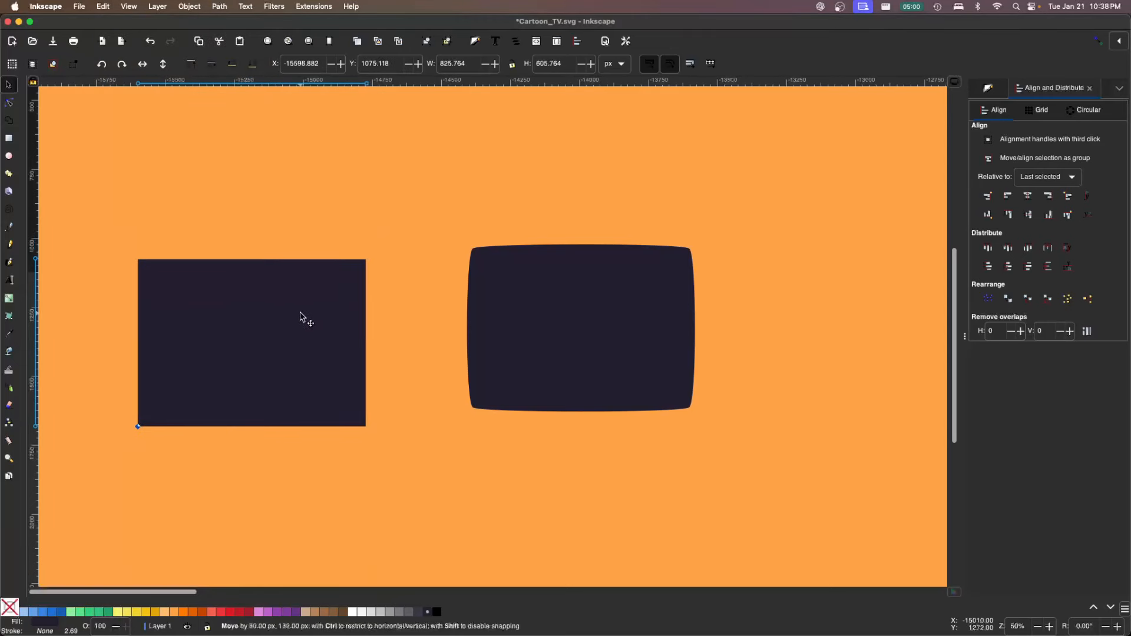
# Fill the rounded polygon with light blue and move the dark rectangle closer to it.
pyautogui.press('Tab')
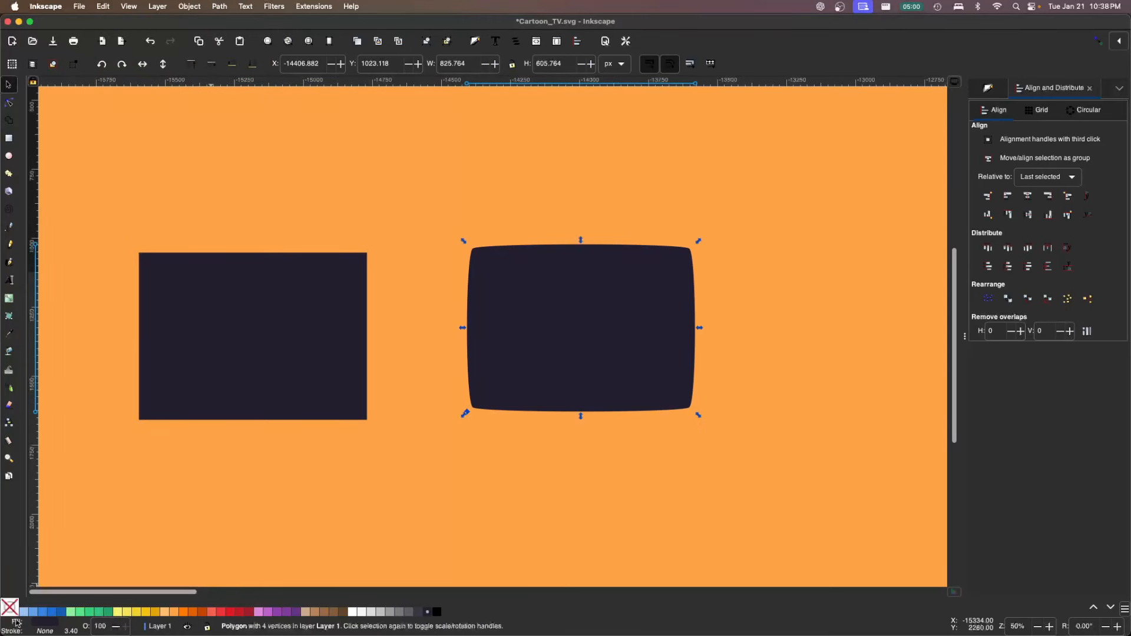
pyautogui.click(34, 612)
pyautogui.click(292, 514)
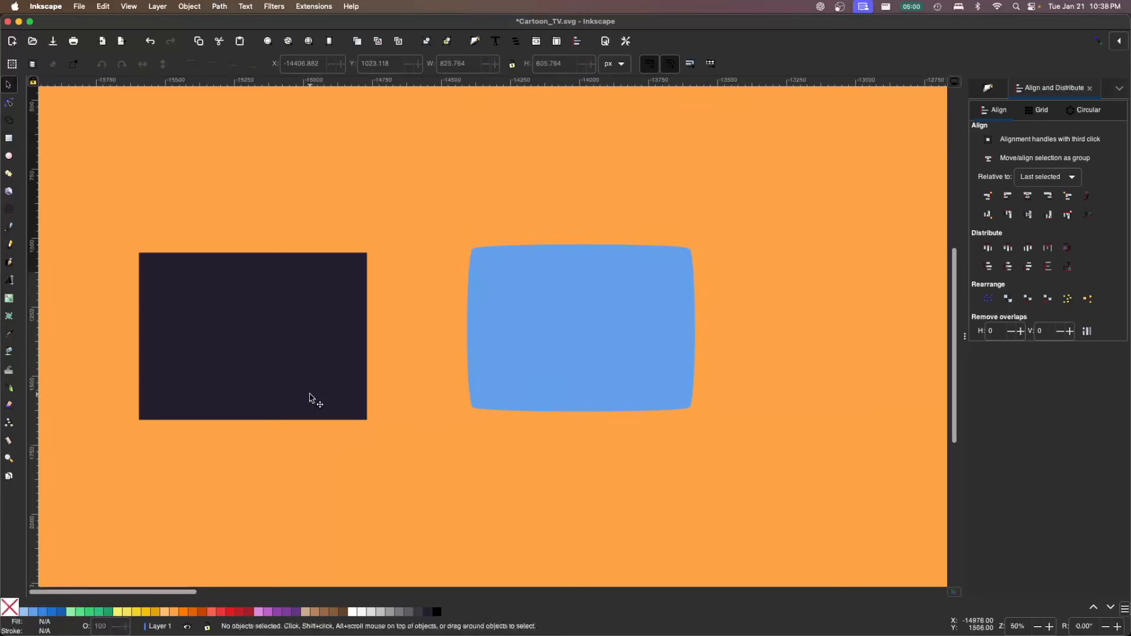
pyautogui.moveTo(312, 397); pyautogui.dragTo(335, 384)
pyautogui.click(98, 197)
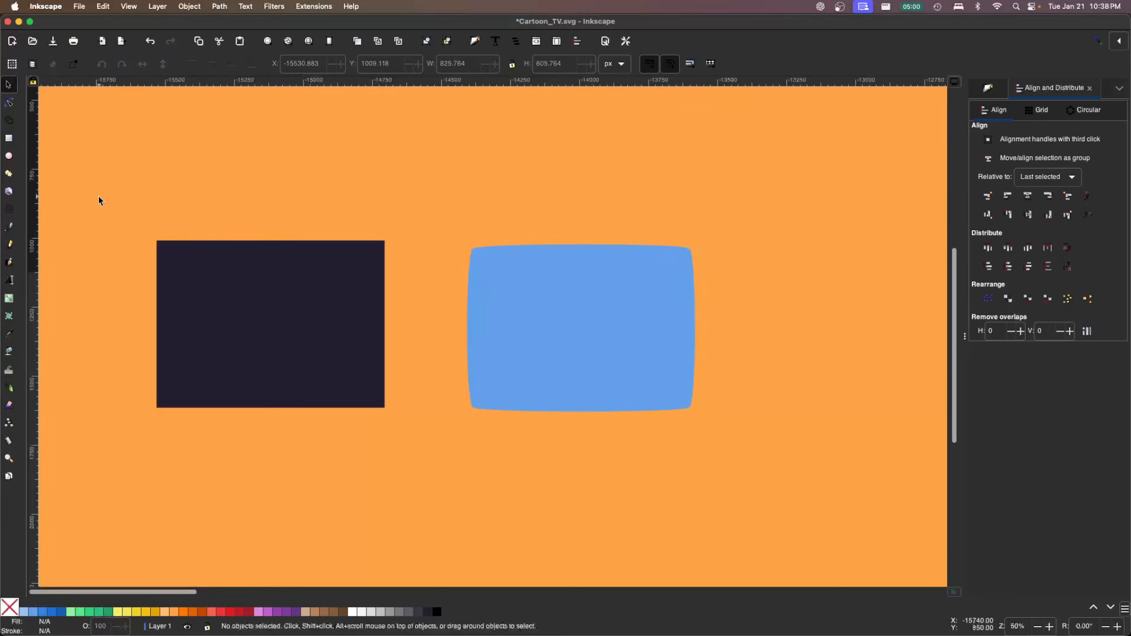
# Centre the blue polygon and dark rectangle on each other both horizontally and vertically, relative to the last selected.
pyautogui.moveTo(98, 197); pyautogui.dragTo(756, 459)
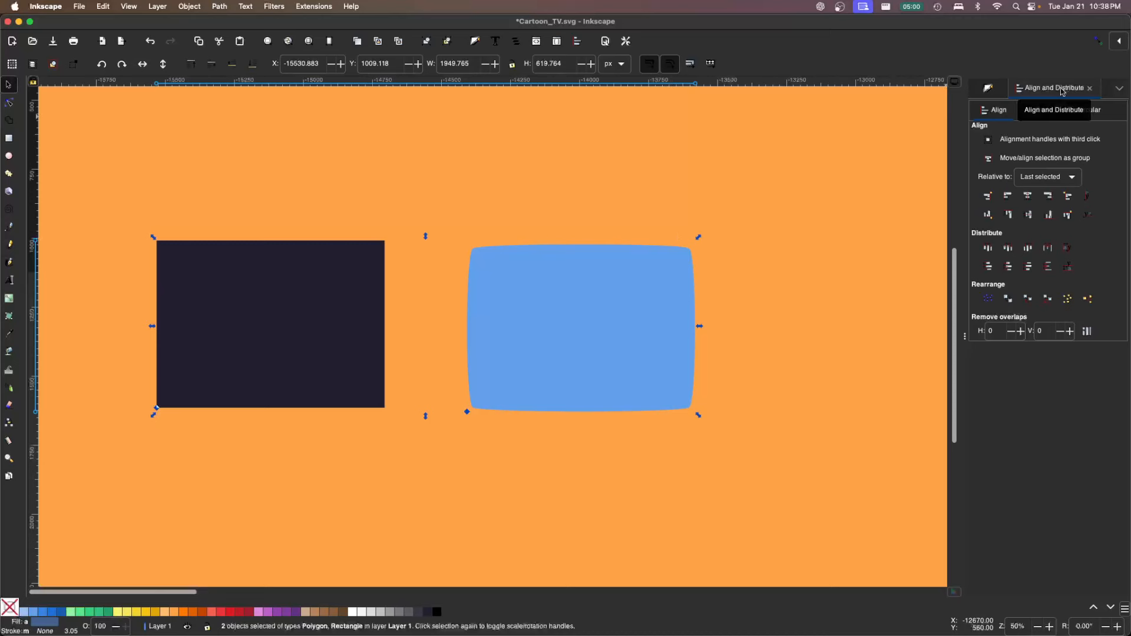
pyautogui.click(1030, 197)
pyautogui.click(1028, 214)
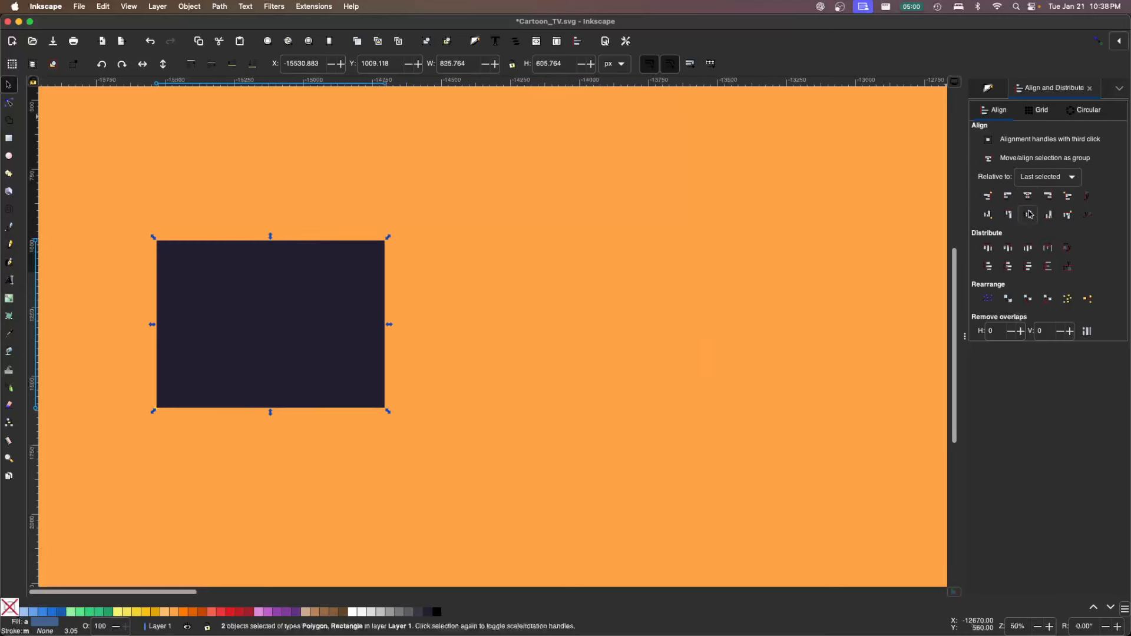
# Move the two stacked shapes together to the middle of the canvas.
pyautogui.click(659, 232)
pyautogui.moveTo(122, 223); pyautogui.dragTo(481, 463)
pyautogui.moveTo(359, 354); pyautogui.dragTo(576, 360)
pyautogui.click(561, 380)
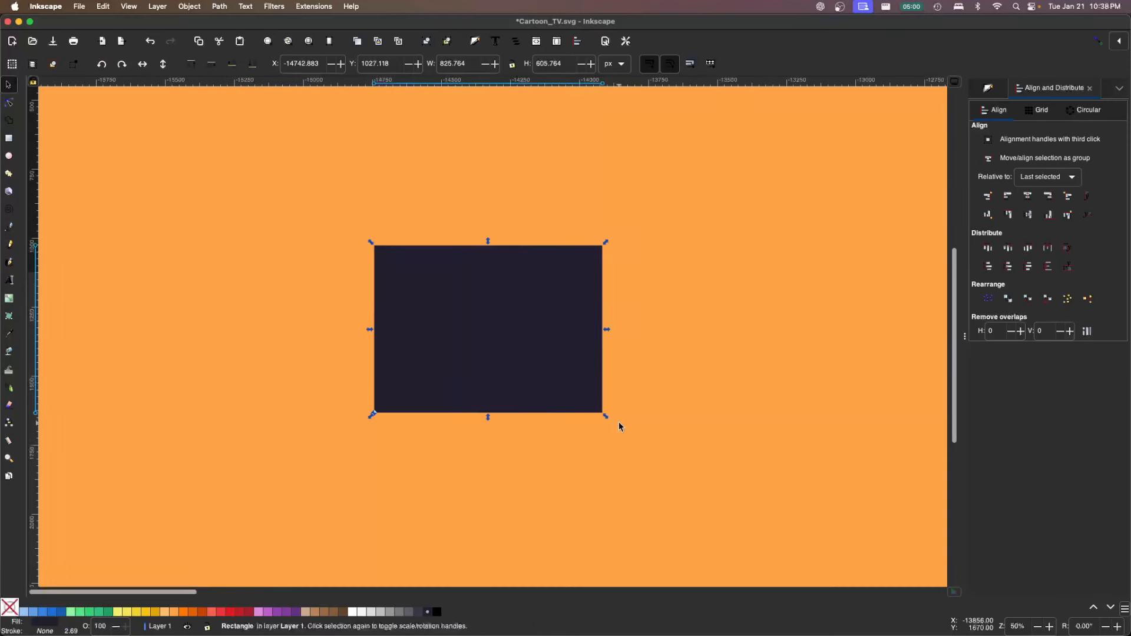
pyautogui.click(659, 412)
pyautogui.click(540, 396)
pyautogui.click(250, 65)
pyautogui.click(575, 215)
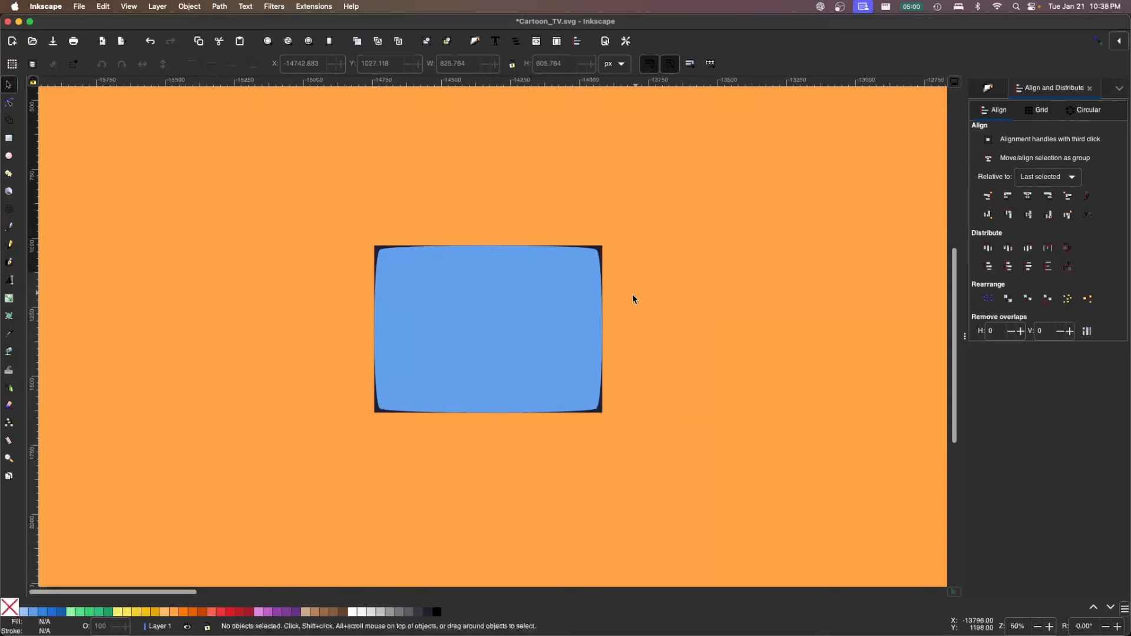
pyautogui.press('super+z')
# Lower the dark rectangle behind the blue screen and scale it about its centre to about 957 × 702 px.
pyautogui.click(557, 308)
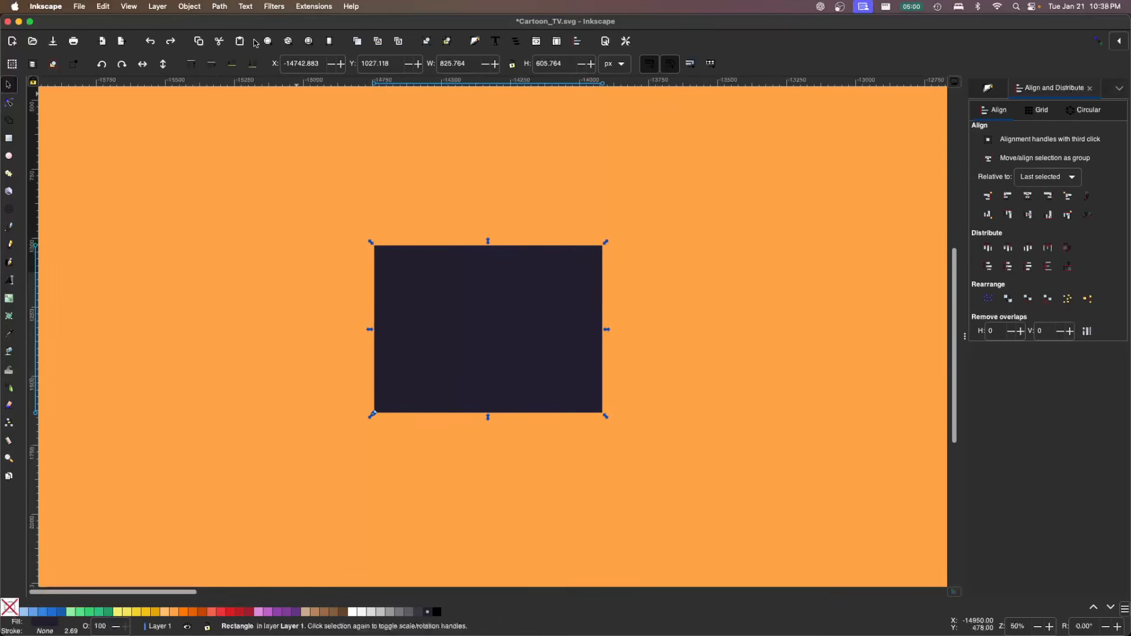
pyautogui.click(254, 65)
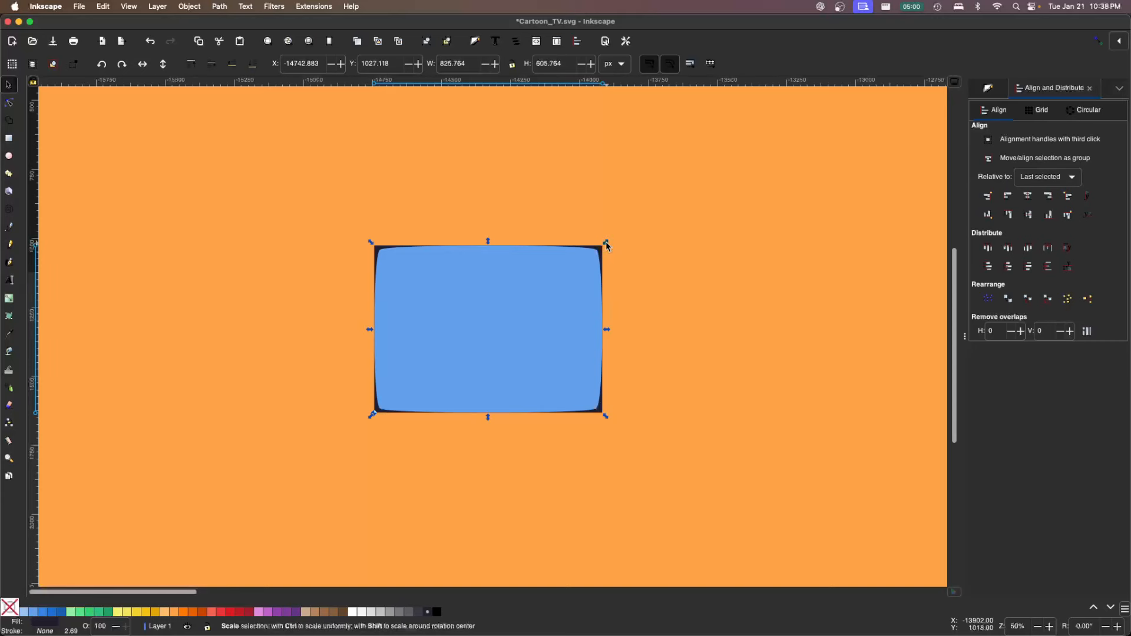
pyautogui.moveTo(607, 245); pyautogui.dragTo(625, 228)
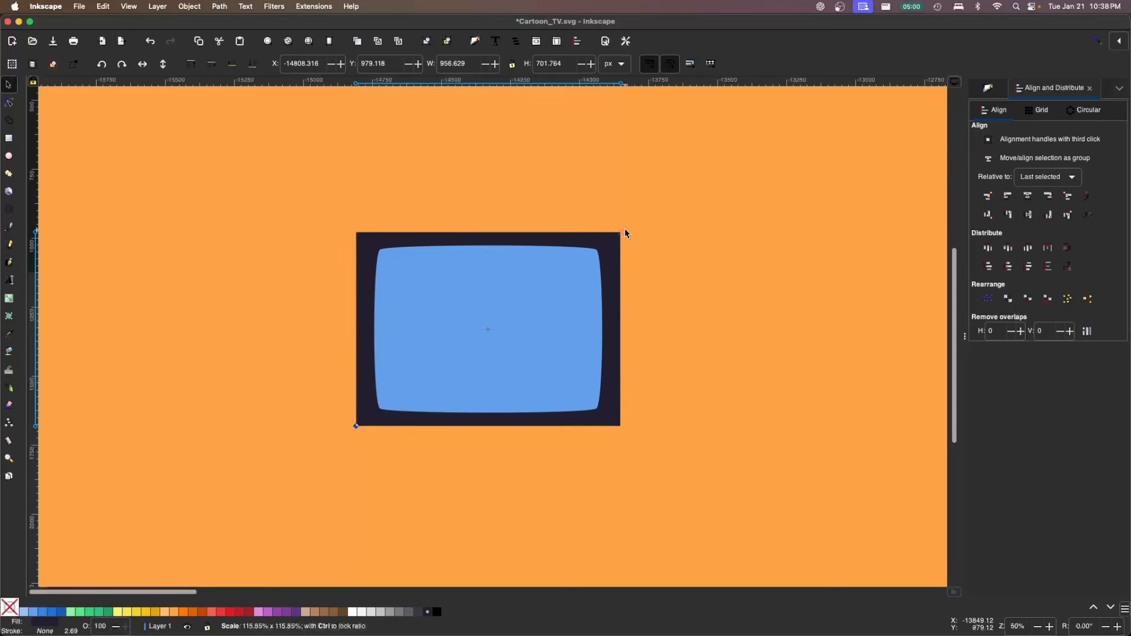
pyautogui.click(627, 246)
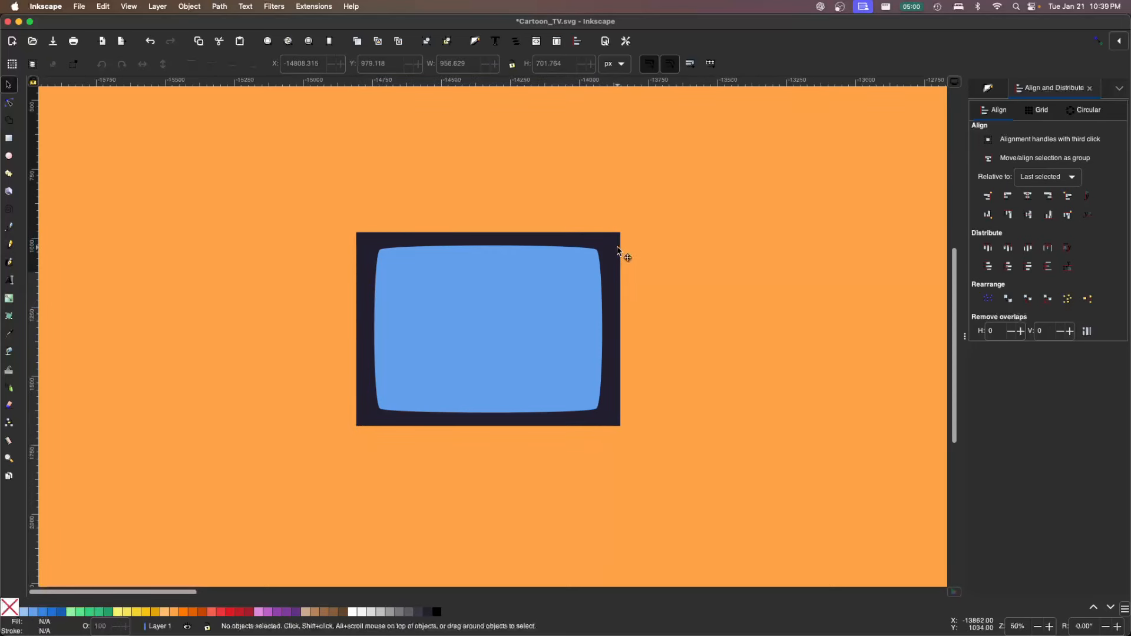
# Duplicate the dark rectangle and fill the copy with Purple 5.
pyautogui.click(619, 255)
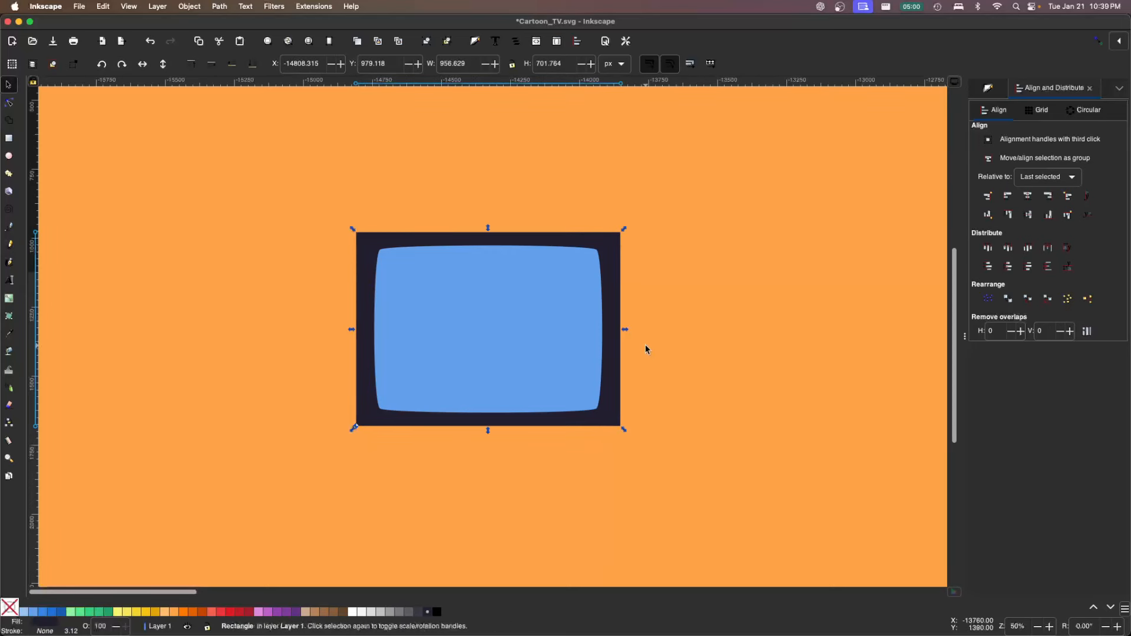
pyautogui.rightClick(607, 250)
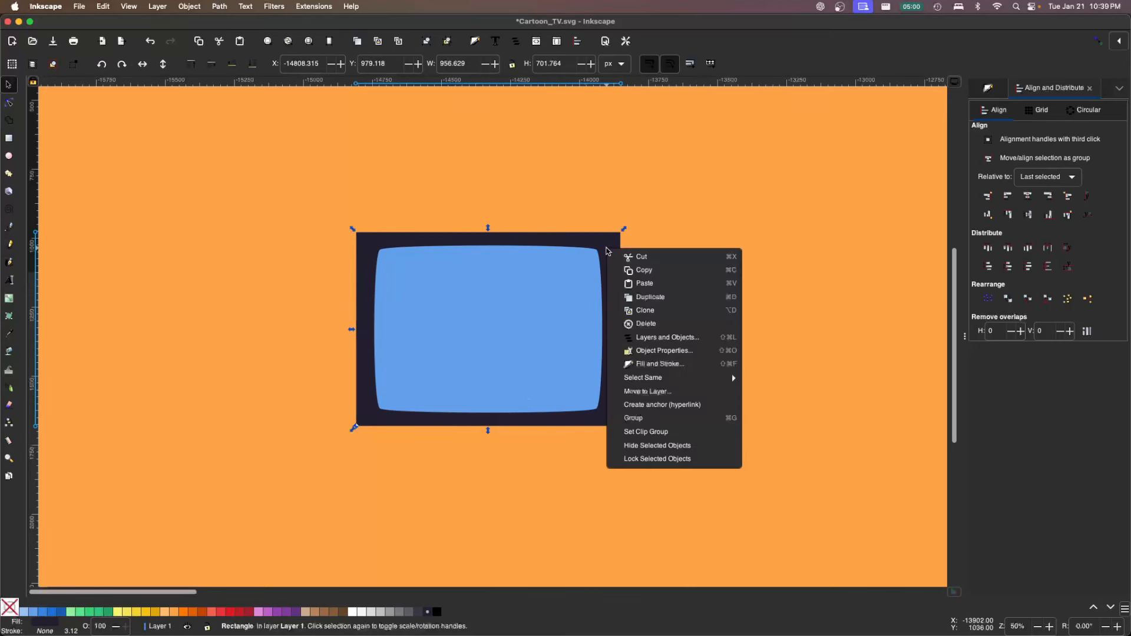
pyautogui.click(653, 297)
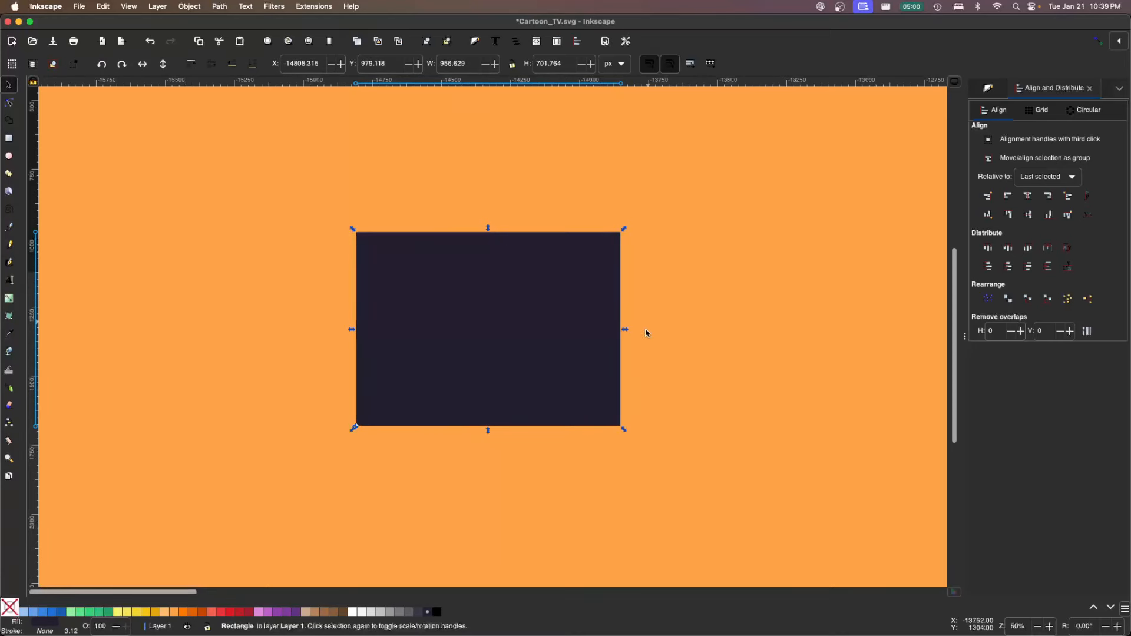
pyautogui.click(296, 612)
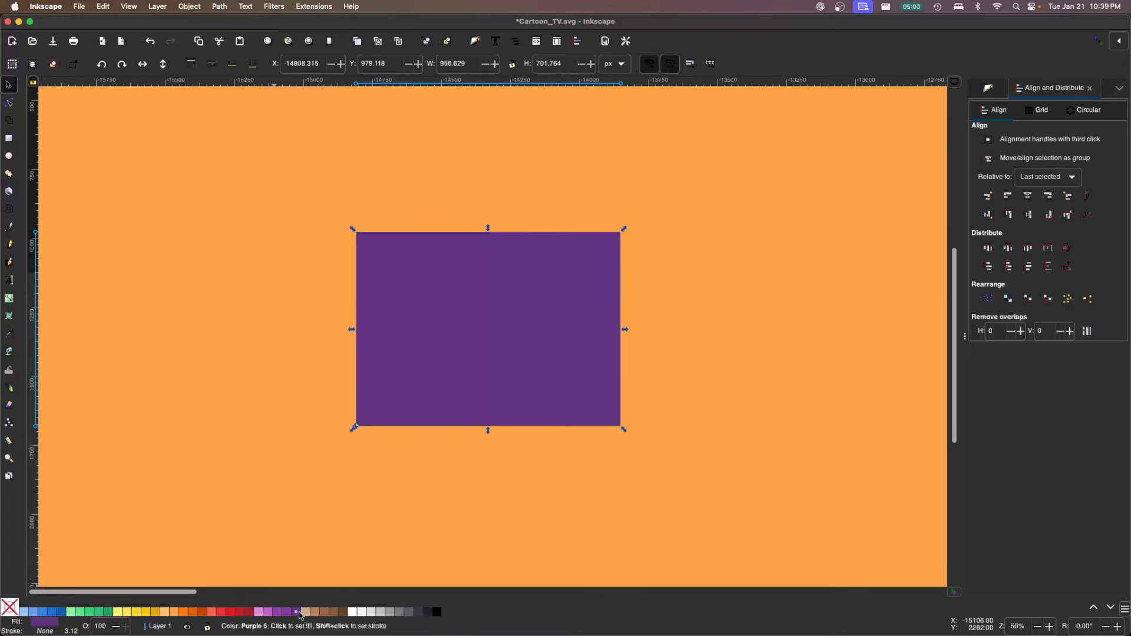
# Lower the purple rectangle to the back and scale it about its centre to about 1197 × 878 px.
pyautogui.click(252, 64)
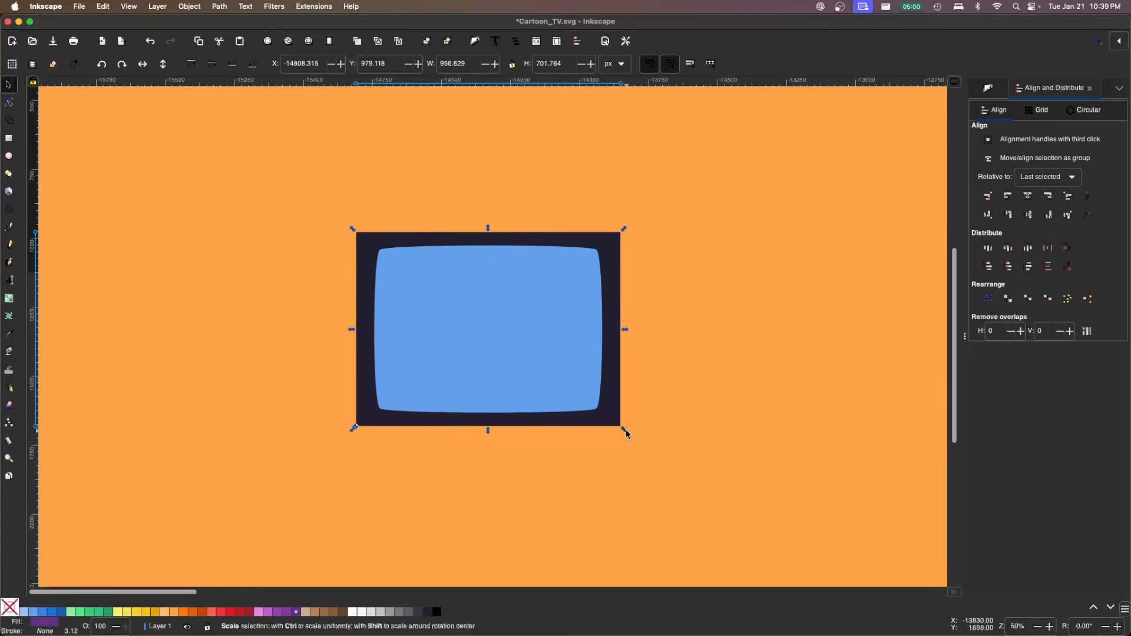
pyautogui.moveTo(625, 430); pyautogui.dragTo(657, 470)
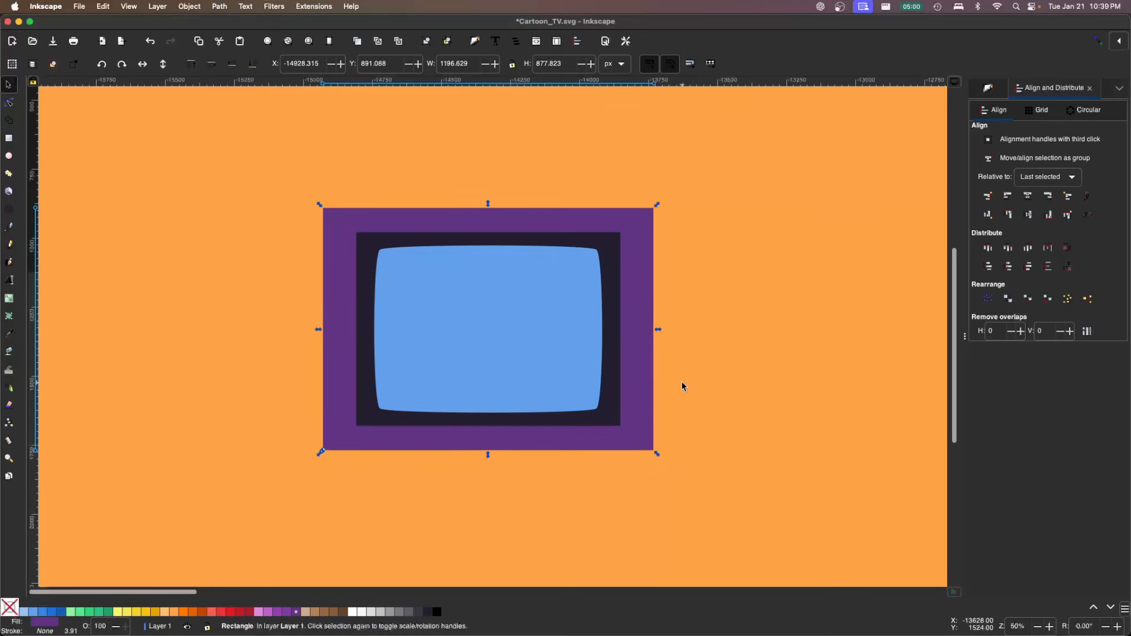
pyautogui.hscroll(2, 681, 380)
pyautogui.click(633, 342)
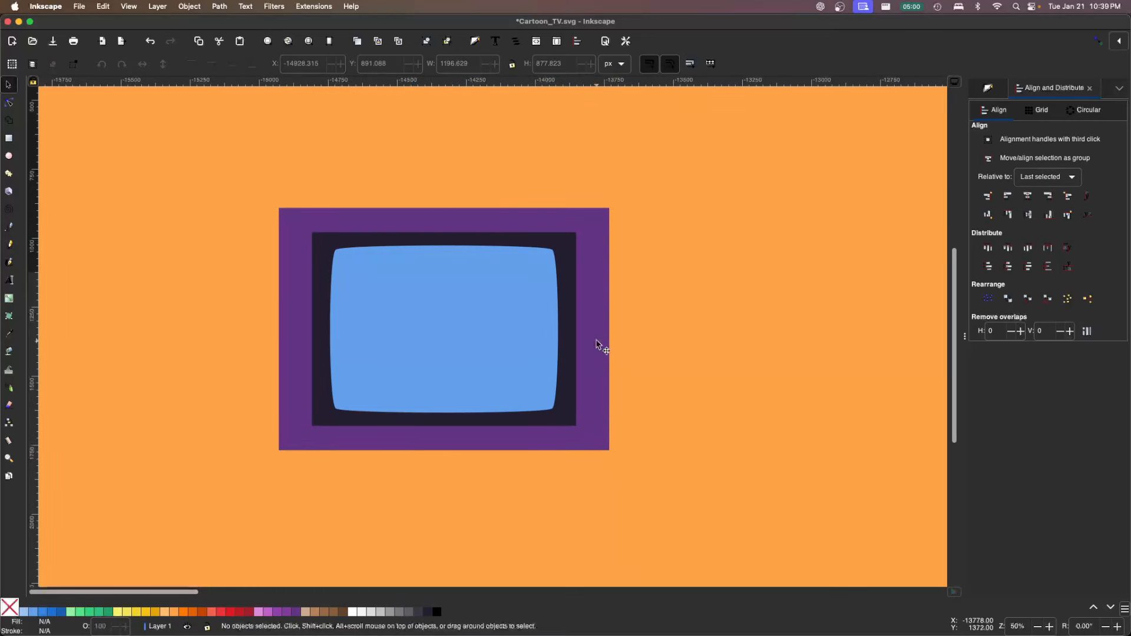
# Extend only the right side of the purple rectangle until it is about 1435 px wide.
pyautogui.click(601, 345)
pyautogui.moveTo(614, 331); pyautogui.dragTo(680, 333)
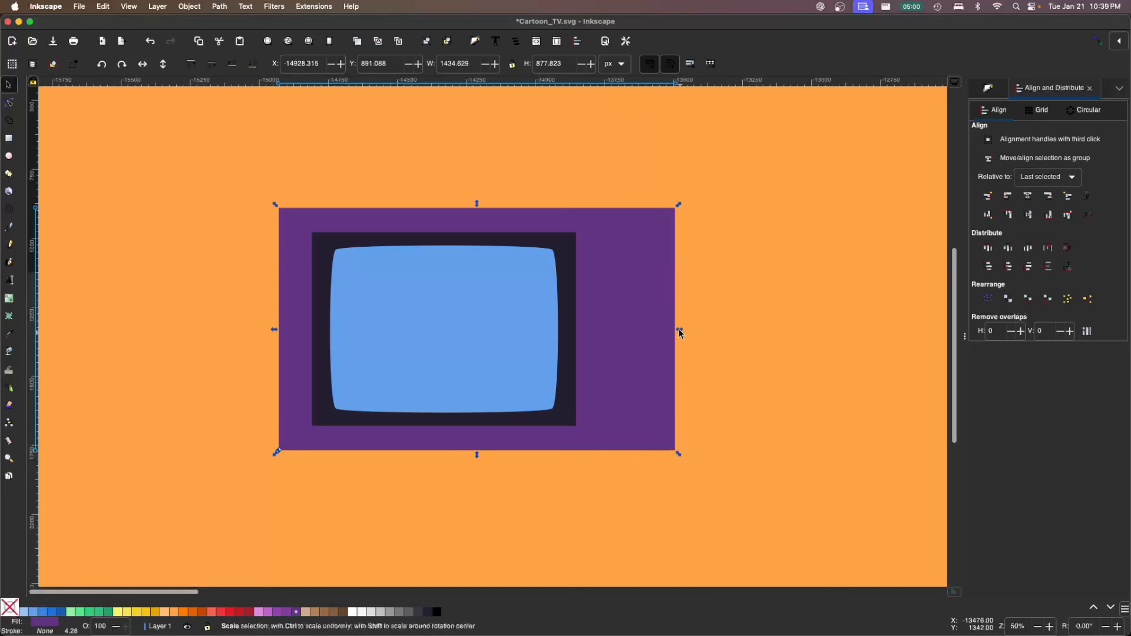
pyautogui.click(776, 354)
# Draw a circle about 155 px across over the blue screen and fill it with medium grey.
pyautogui.moveTo(751, 500); pyautogui.dragTo(171, 186)
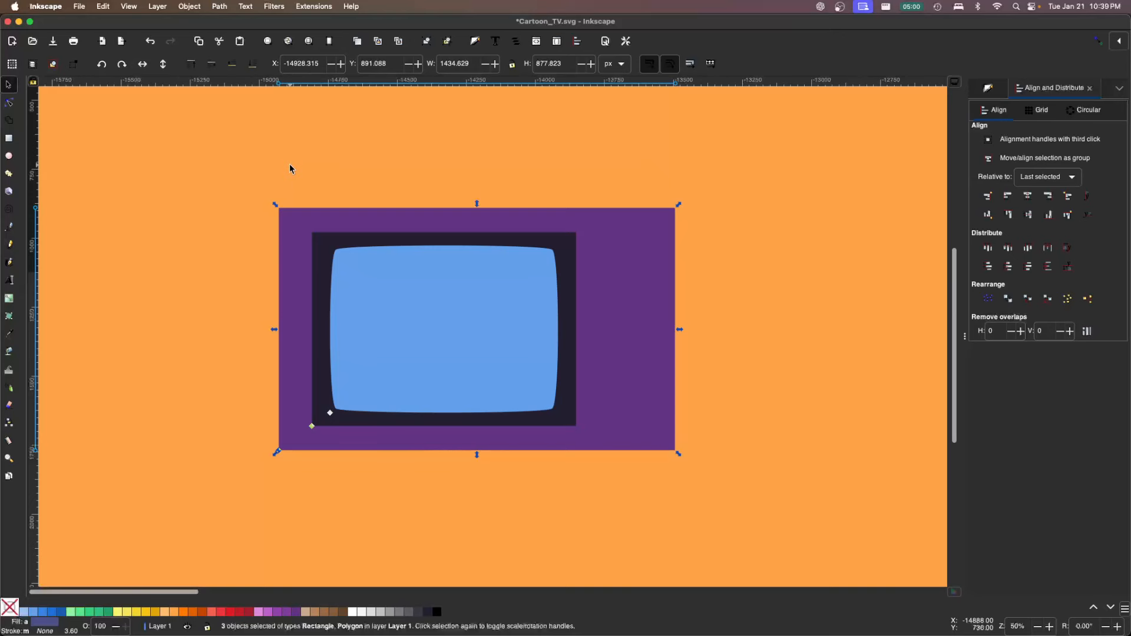
pyautogui.press('3')
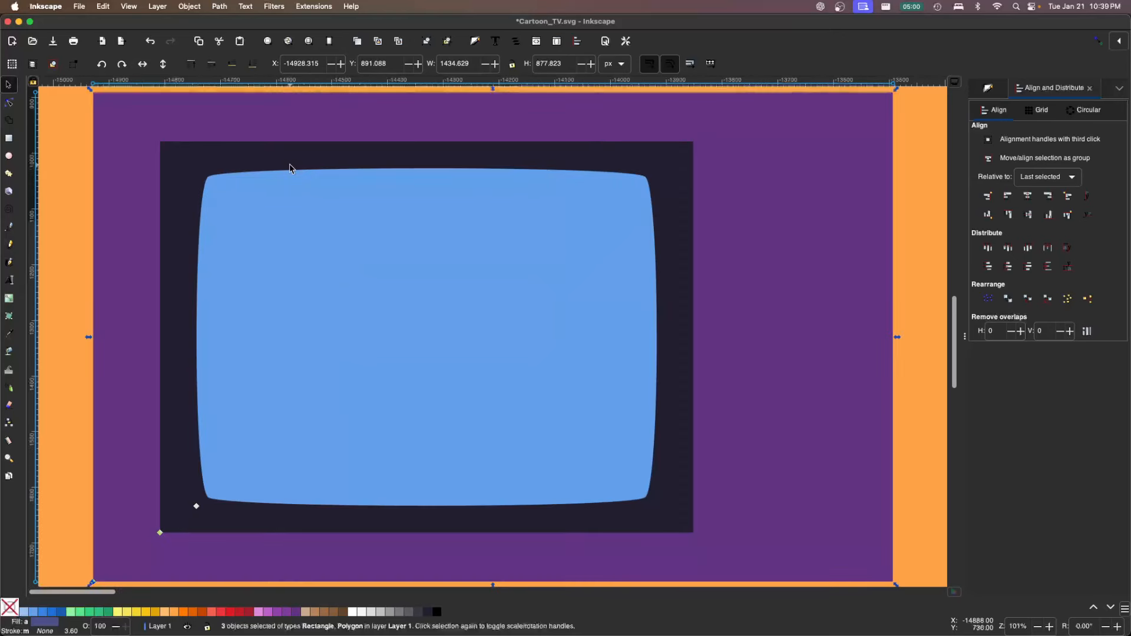
pyautogui.click(74, 177)
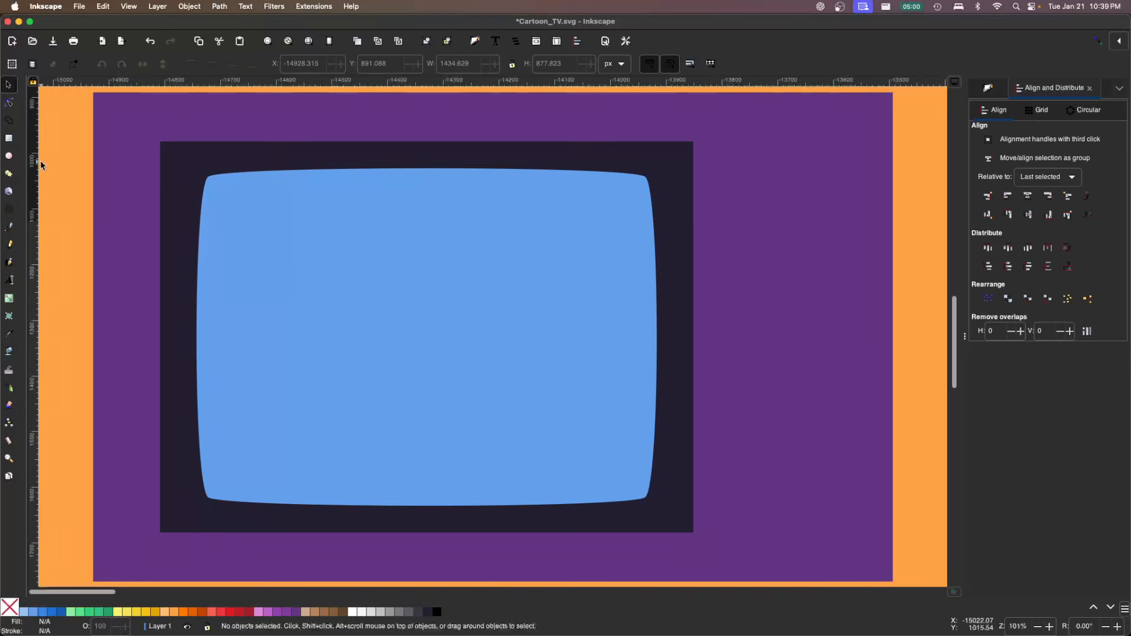
pyautogui.click(9, 157)
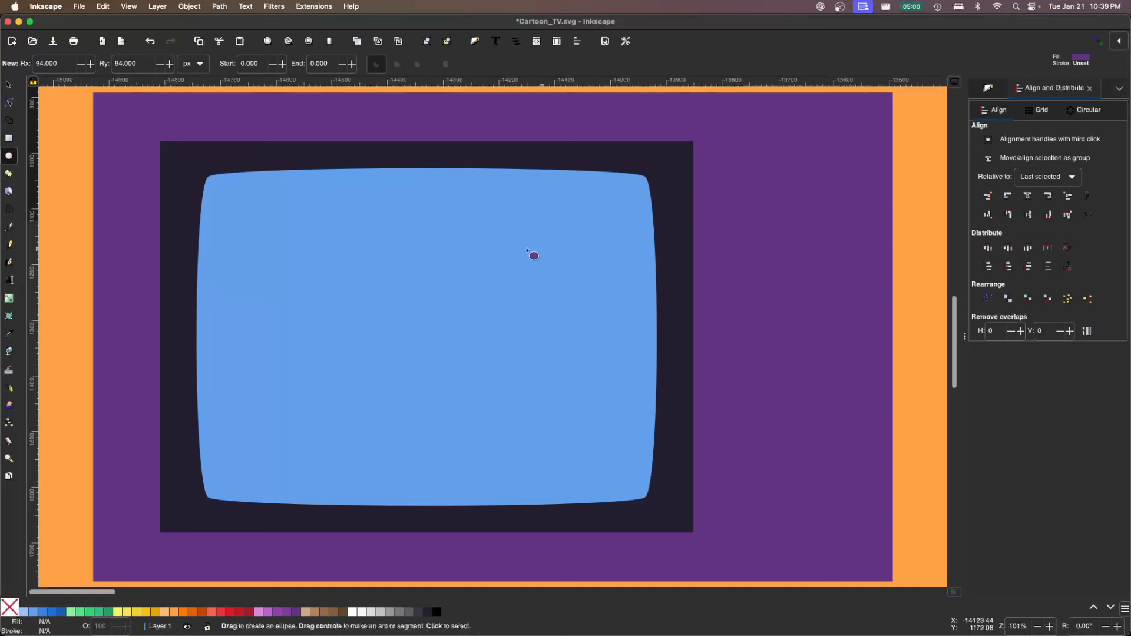
pyautogui.moveTo(366, 267); pyautogui.dragTo(416, 328)
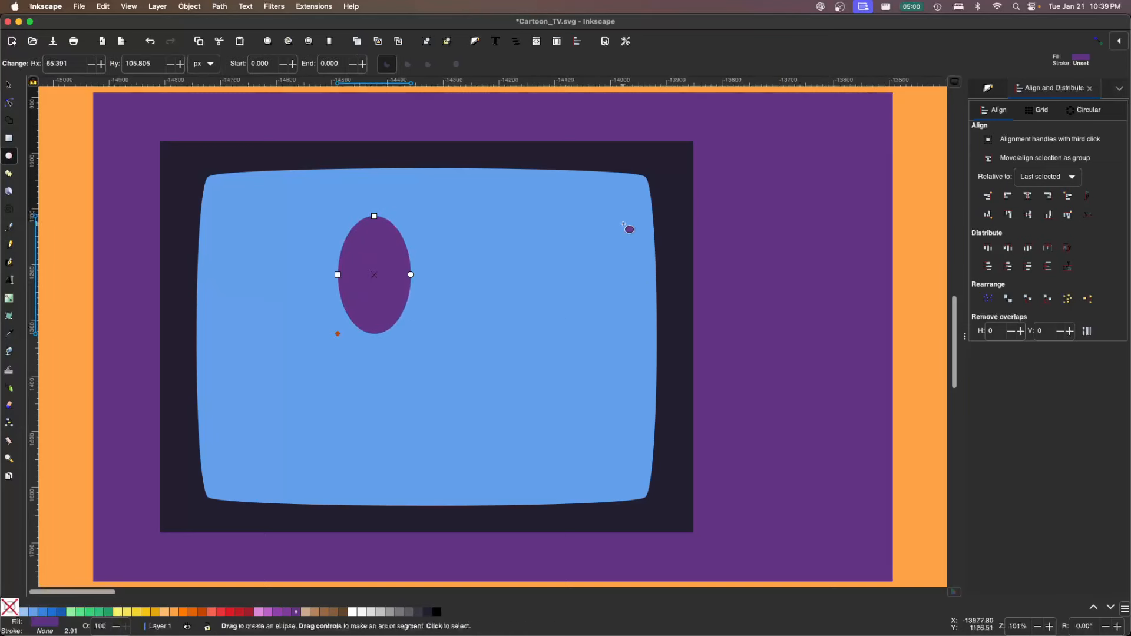
pyautogui.hotkey('ctrl', 'z')
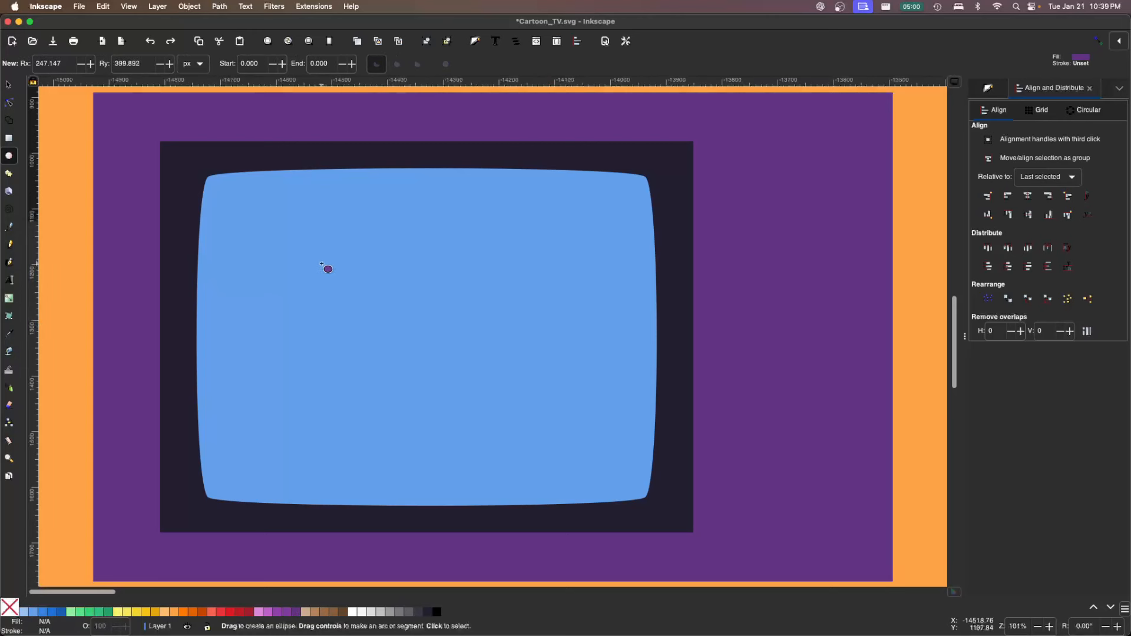
pyautogui.moveTo(350, 278); pyautogui.dragTo(400, 326)
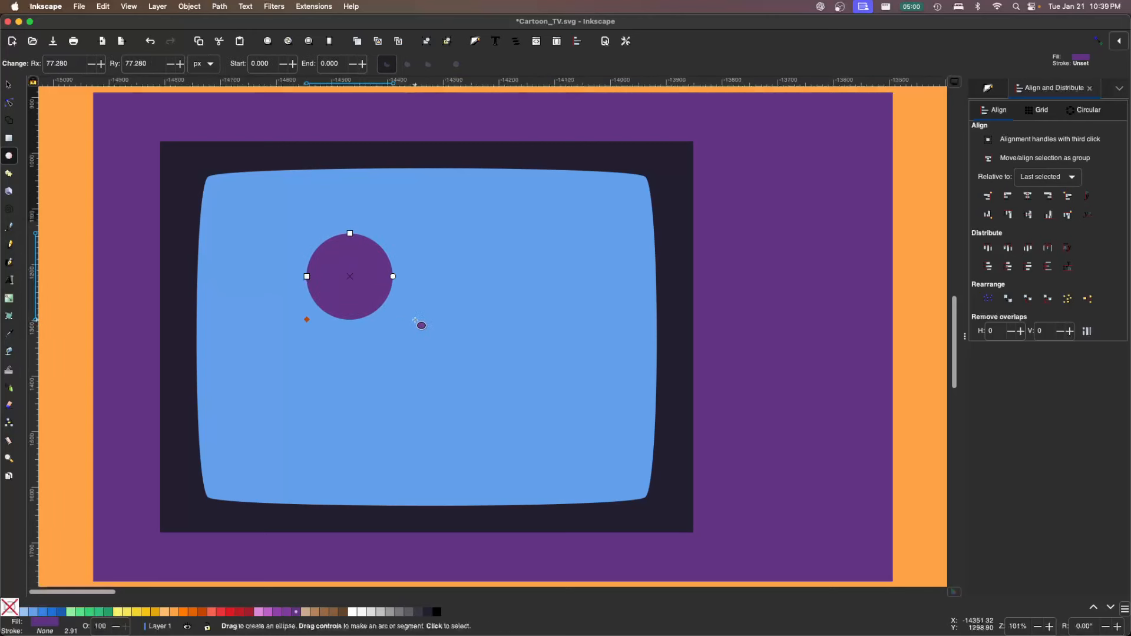
pyautogui.click(401, 614)
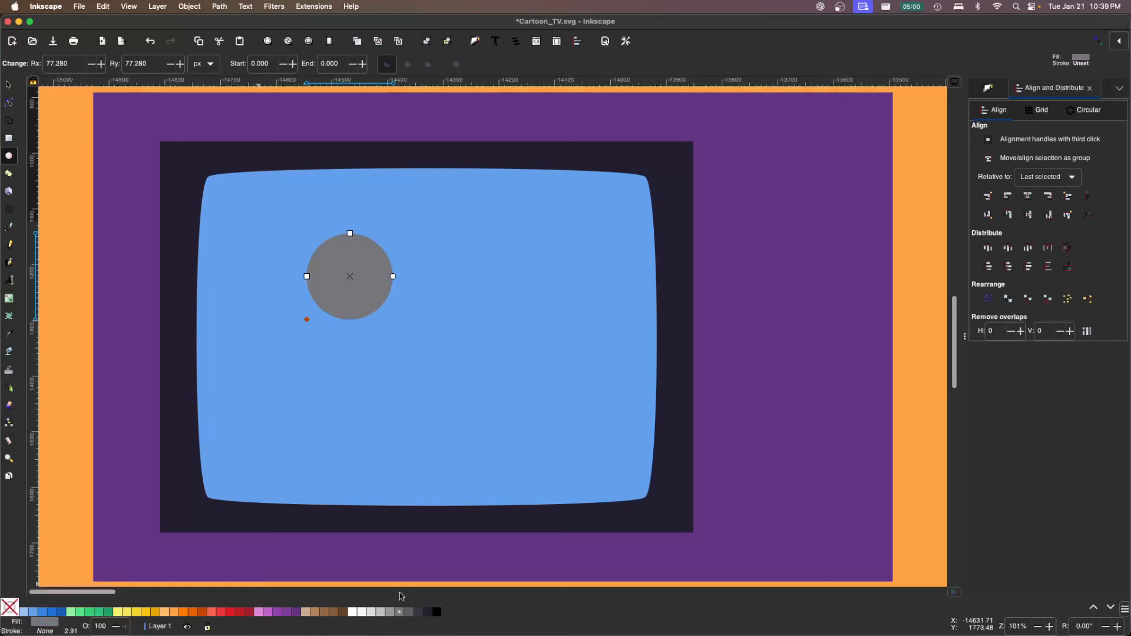
# Move the grey circle onto the purple body beside the dark frame's upper right corner and scale it to about 194 px across.
pyautogui.press('s')
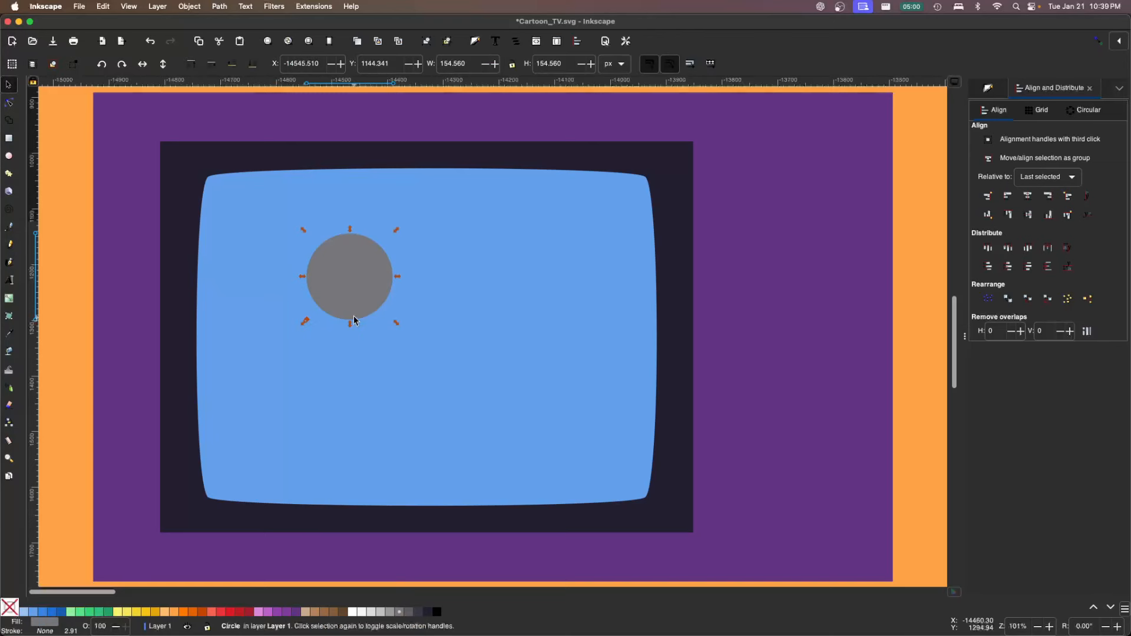
pyautogui.moveTo(334, 303); pyautogui.dragTo(854, 268)
pyautogui.moveTo(785, 225); pyautogui.dragTo(783, 226)
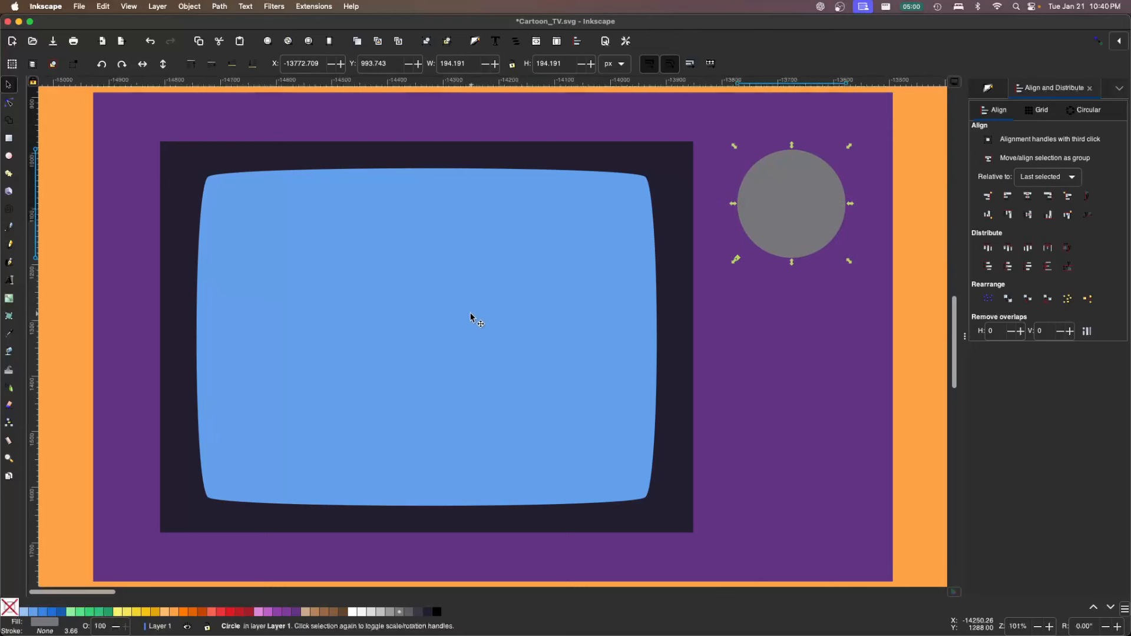
# Duplicate the blue screen shape, shift the copy about 340 px to the right and fill it with light grey.
pyautogui.click(460, 328)
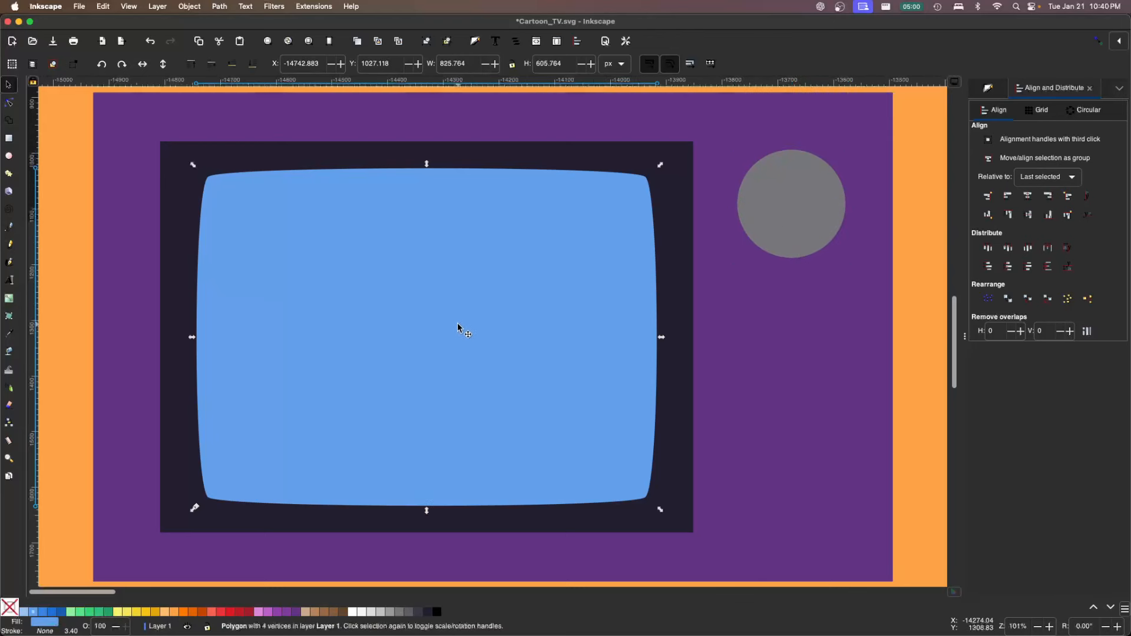
pyautogui.rightClick(455, 361)
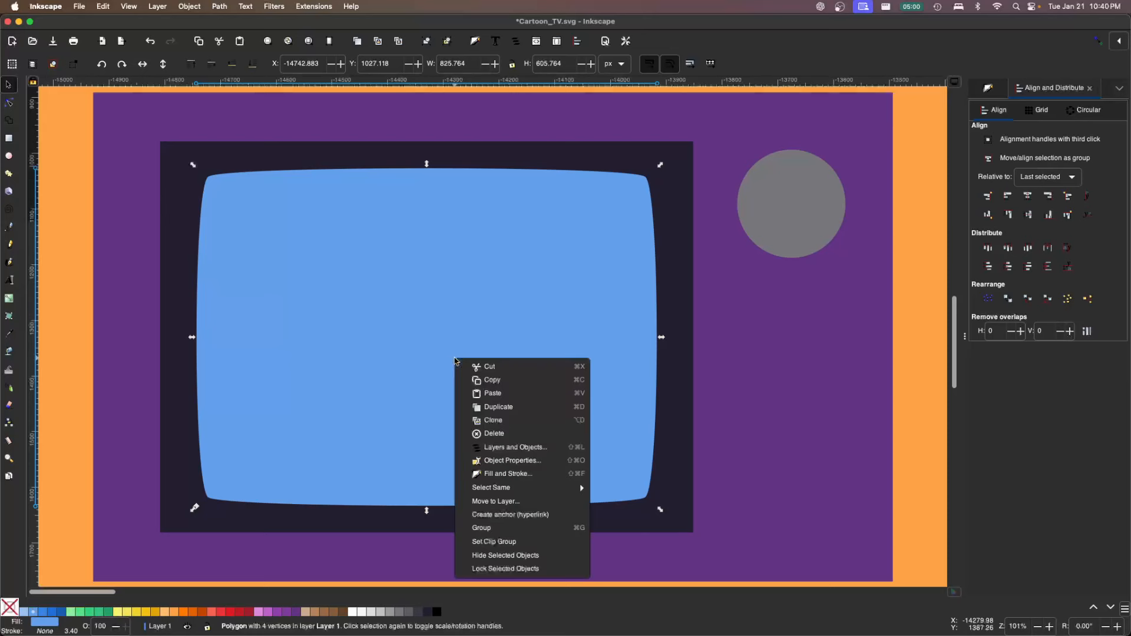
pyautogui.click(507, 408)
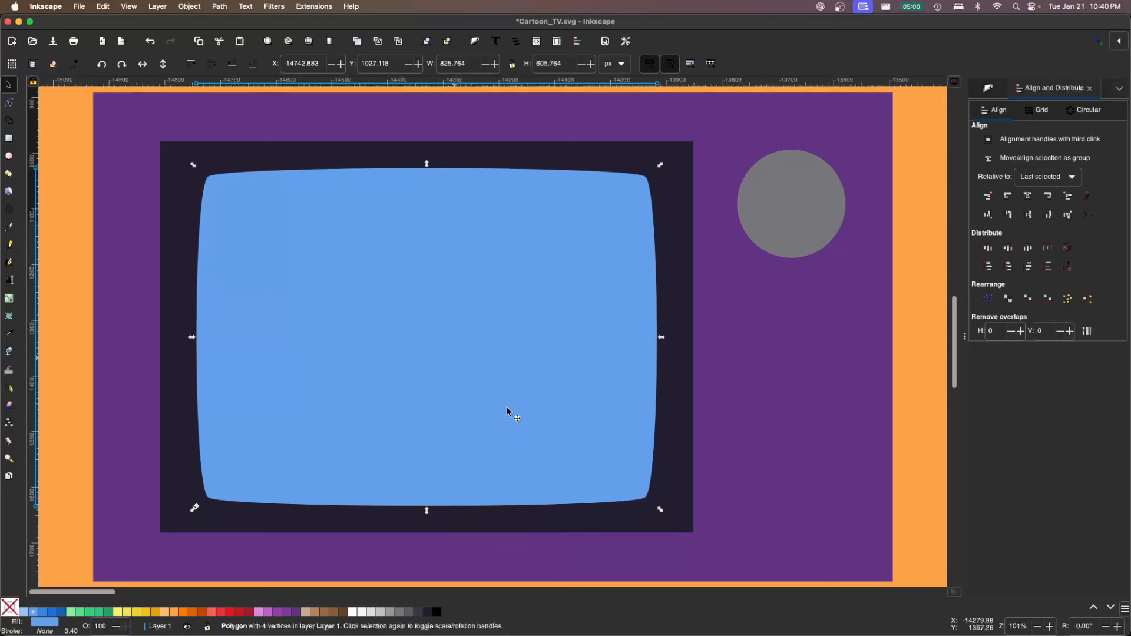
pyautogui.moveTo(427, 172); pyautogui.dragTo(624, 255)
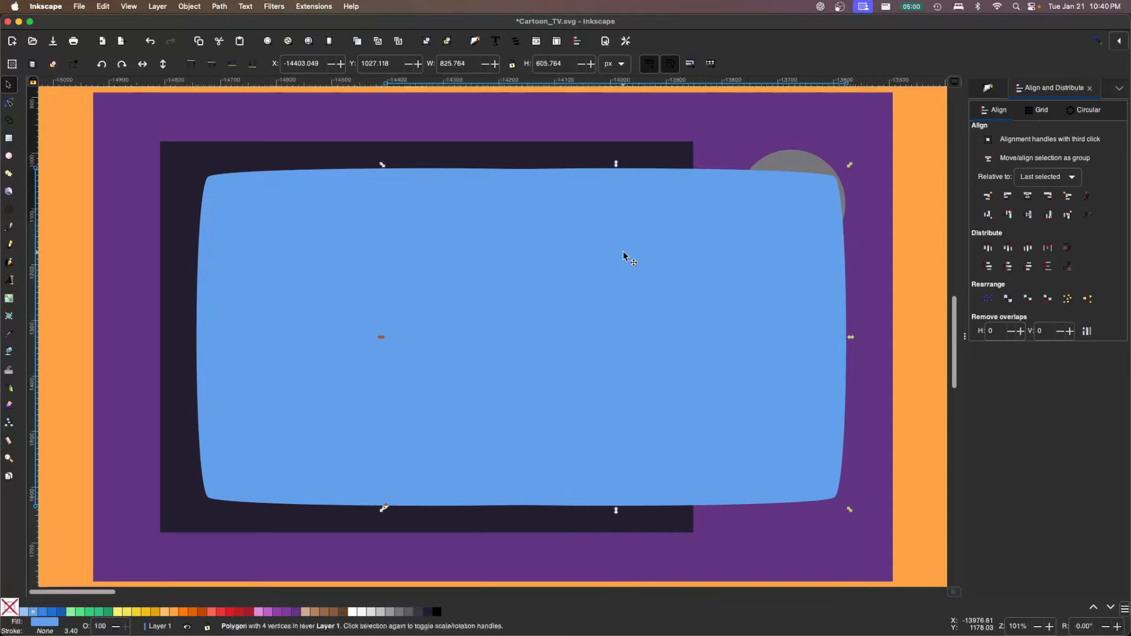
pyautogui.click(390, 612)
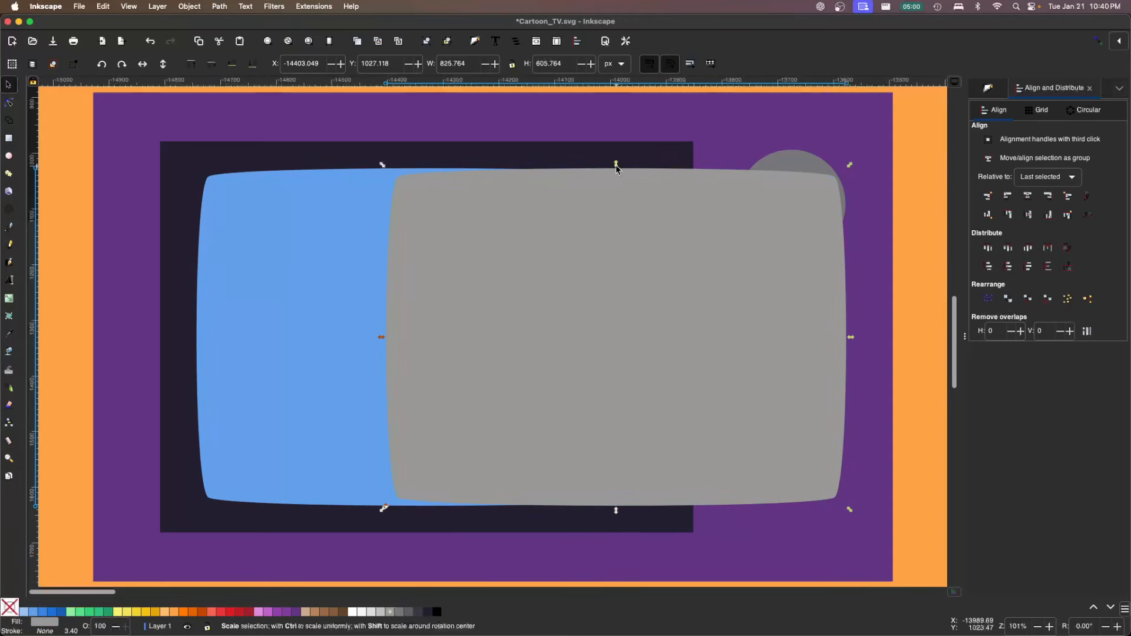
# Flatten the light grey shape to about 160 px high and centre it on the grey circle along both axes.
pyautogui.moveTo(616, 168); pyautogui.dragTo(640, 417)
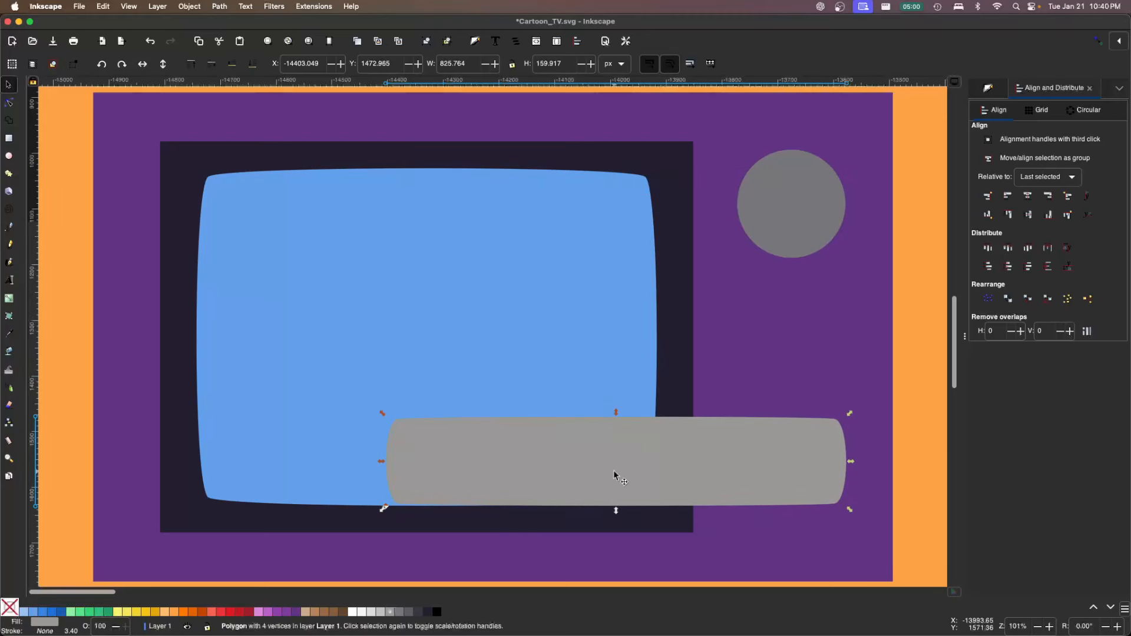
pyautogui.keyDown('shift'); pyautogui.click(788, 212); pyautogui.keyUp('shift')
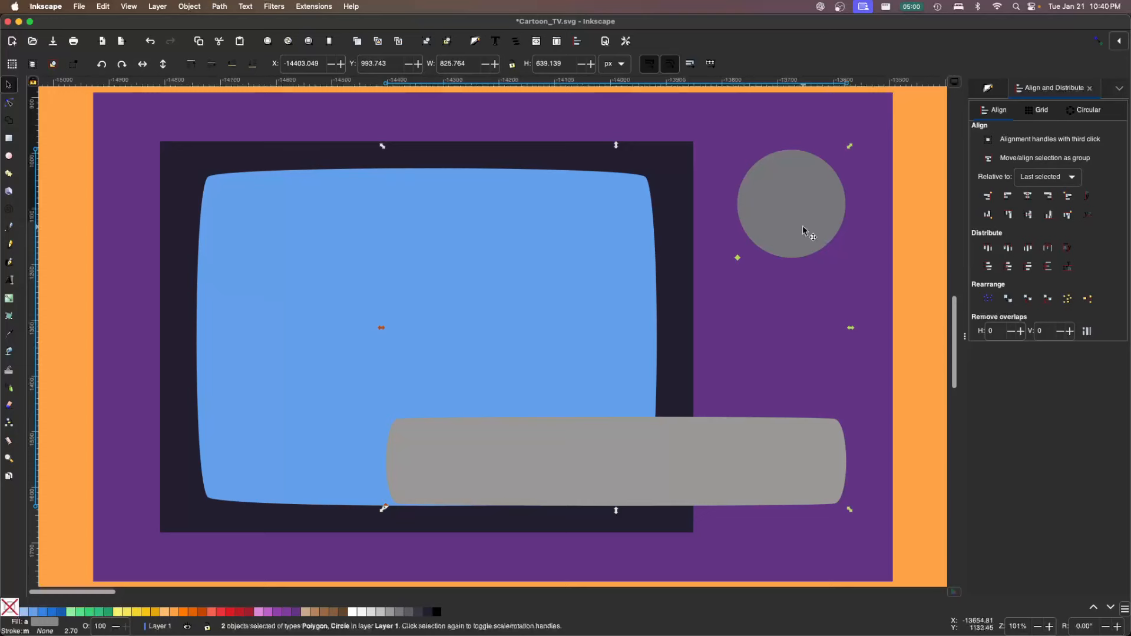
pyautogui.click(1028, 196)
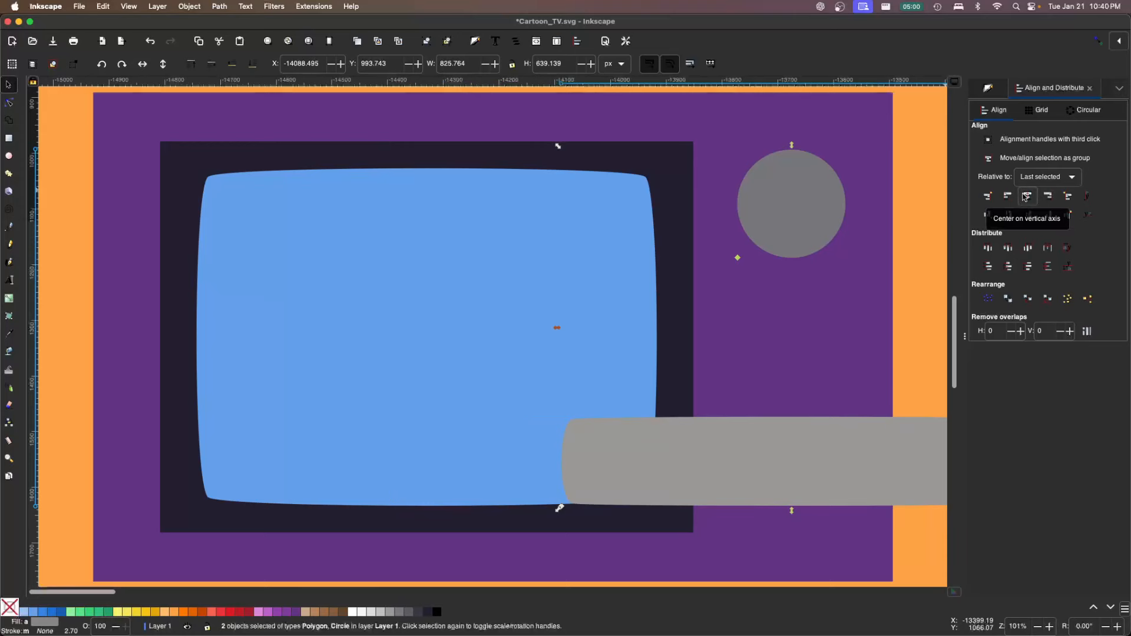
pyautogui.click(1028, 215)
# Scale the light grey bar about its centre to about 220 × 57 px so it spans the circle as a knob handle.
pyautogui.hscroll(5, 726, 237)
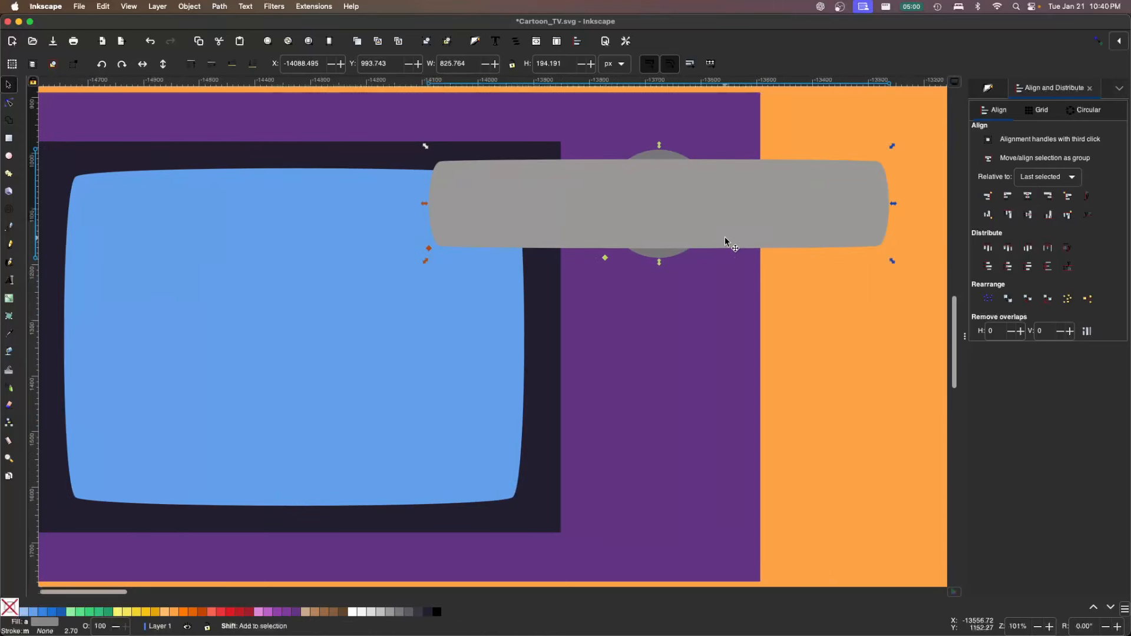
pyautogui.click(774, 313)
pyautogui.click(834, 236)
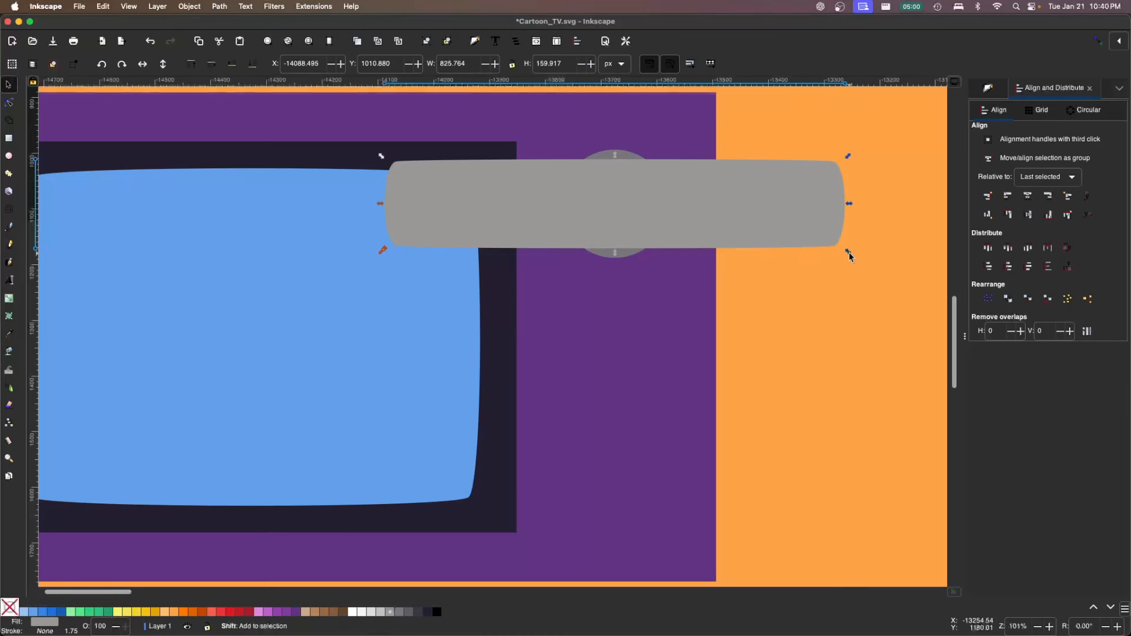
pyautogui.moveTo(850, 252); pyautogui.dragTo(746, 220)
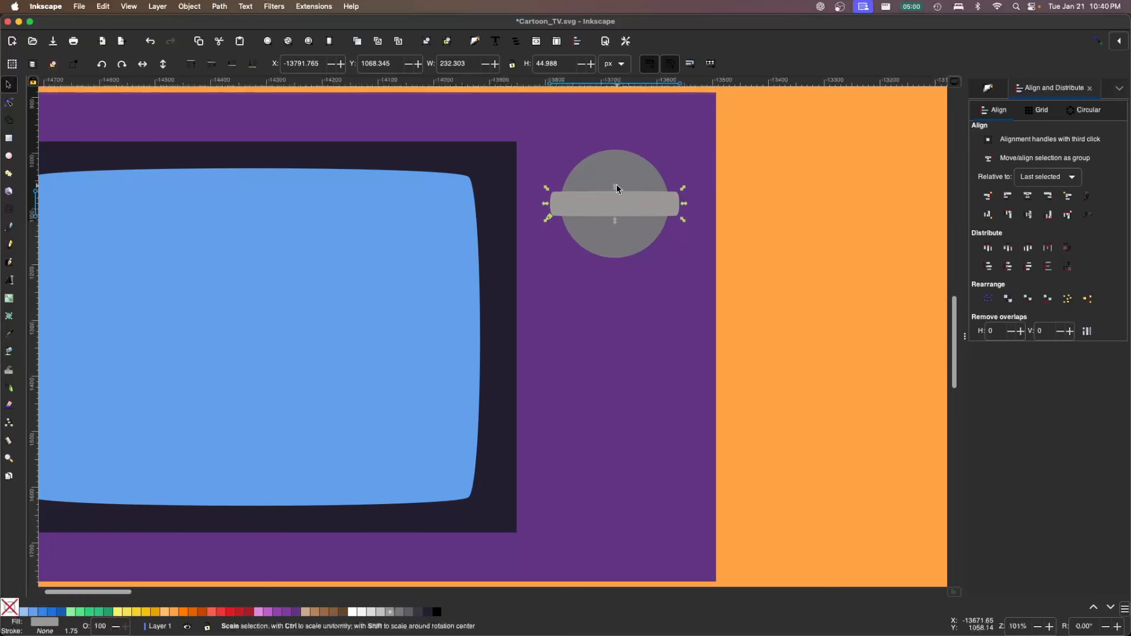
pyautogui.moveTo(616, 189); pyautogui.dragTo(617, 184)
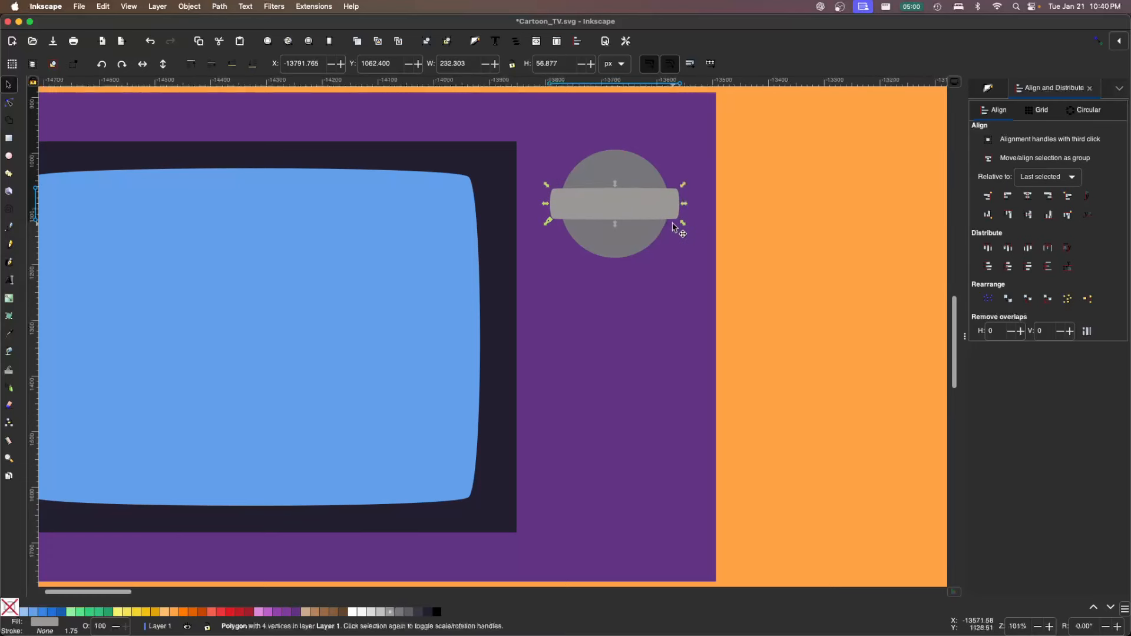
pyautogui.moveTo(683, 211); pyautogui.dragTo(680, 210)
pyautogui.click(846, 249)
# Group the grey circle and the light grey bar into one knob.
pyautogui.hscroll(-2, 775, 253)
pyautogui.scroll(-1, 774, 256)
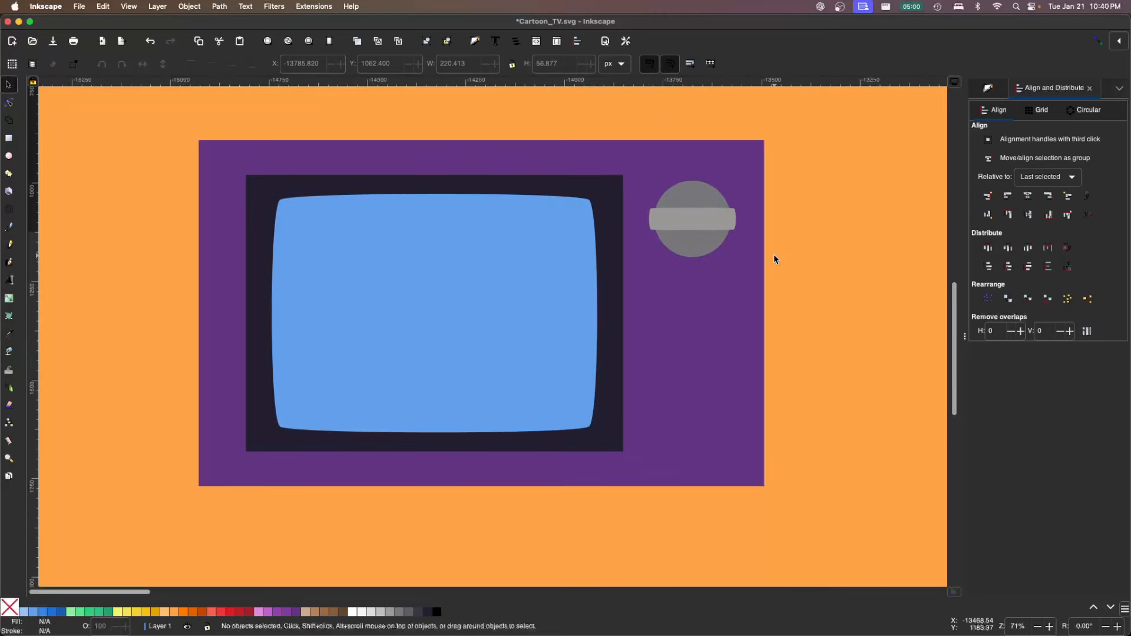
pyautogui.moveTo(821, 285); pyautogui.dragTo(638, 178)
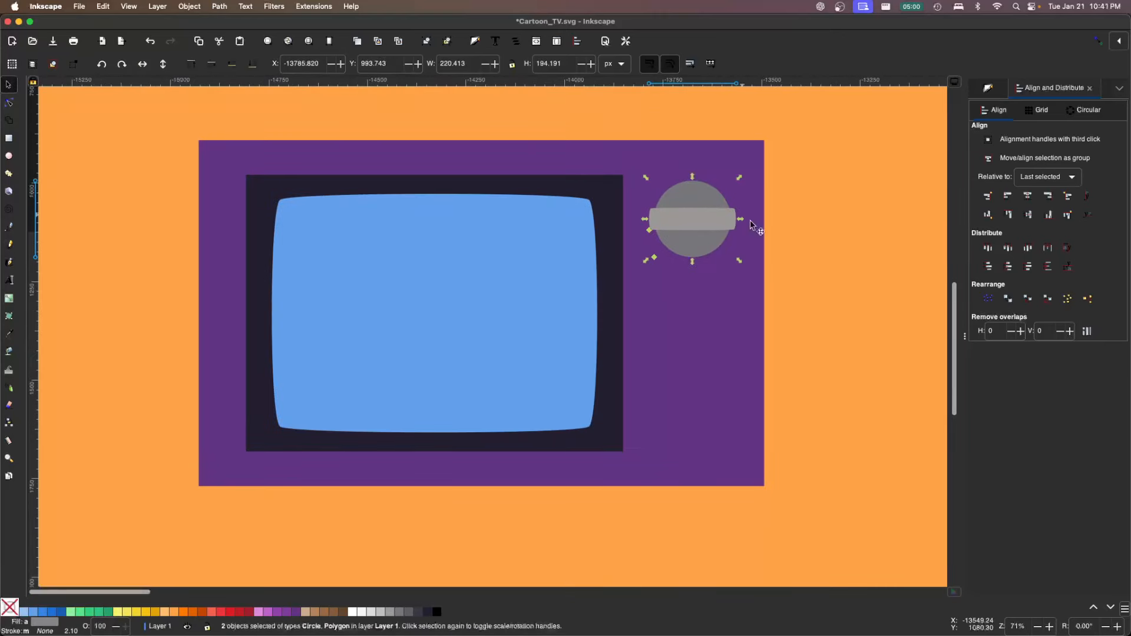
pyautogui.moveTo(708, 236); pyautogui.dragTo(737, 243)
pyautogui.press('super+z')
pyautogui.rightClick(711, 224)
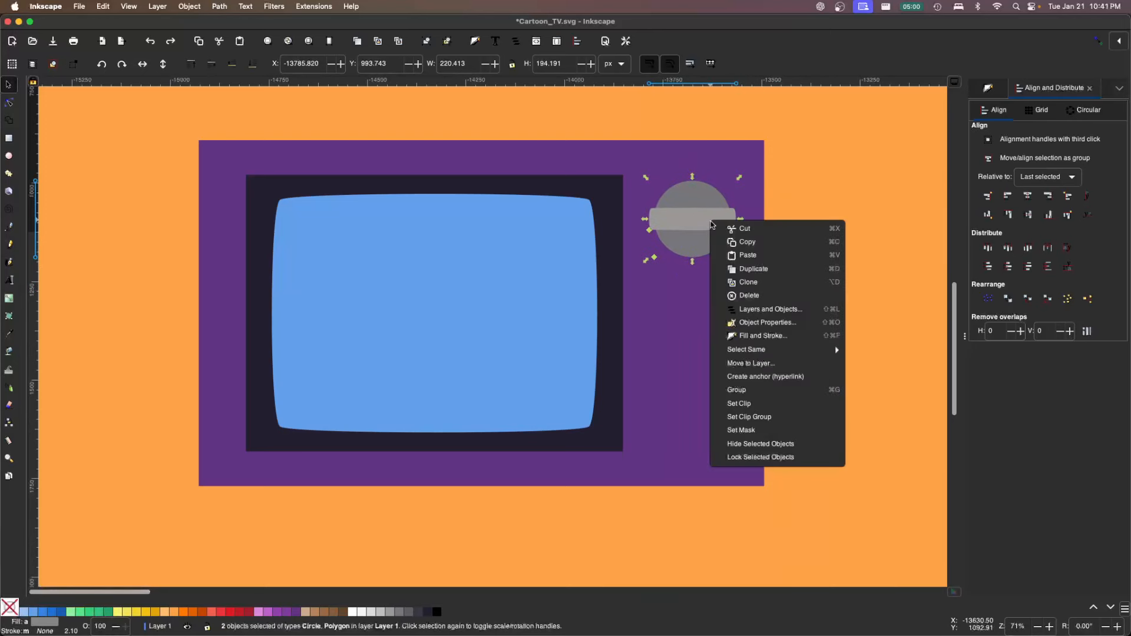
pyautogui.click(778, 390)
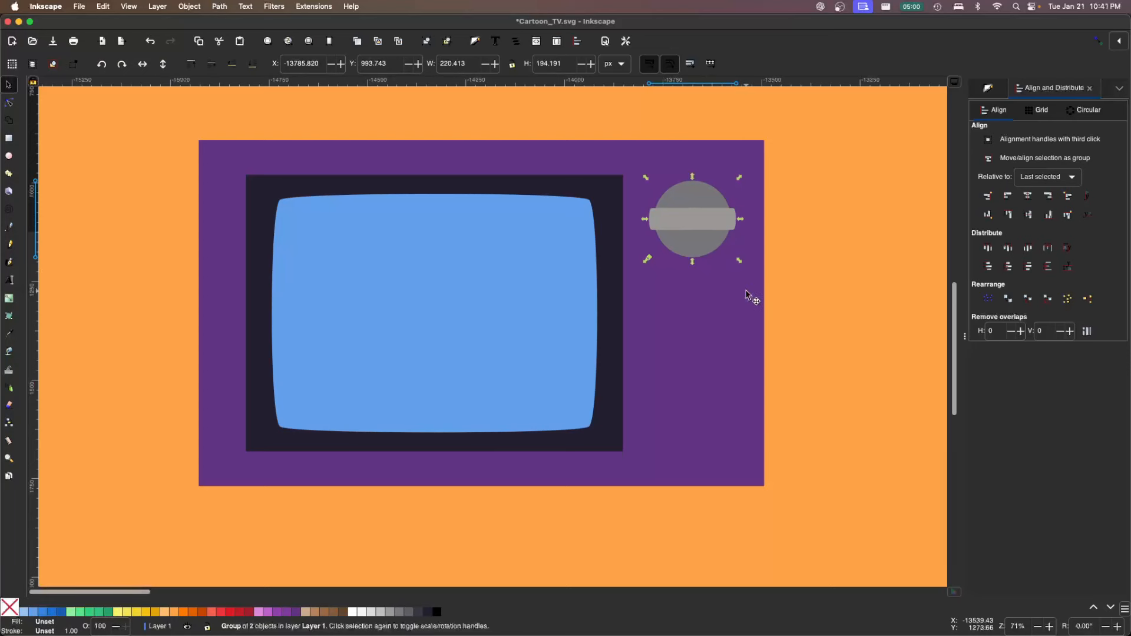
# Duplicate the knob group and move one copy straight down about 281 px.
pyautogui.scroll(1, 711, 253)
pyautogui.scroll(-2, 711, 278)
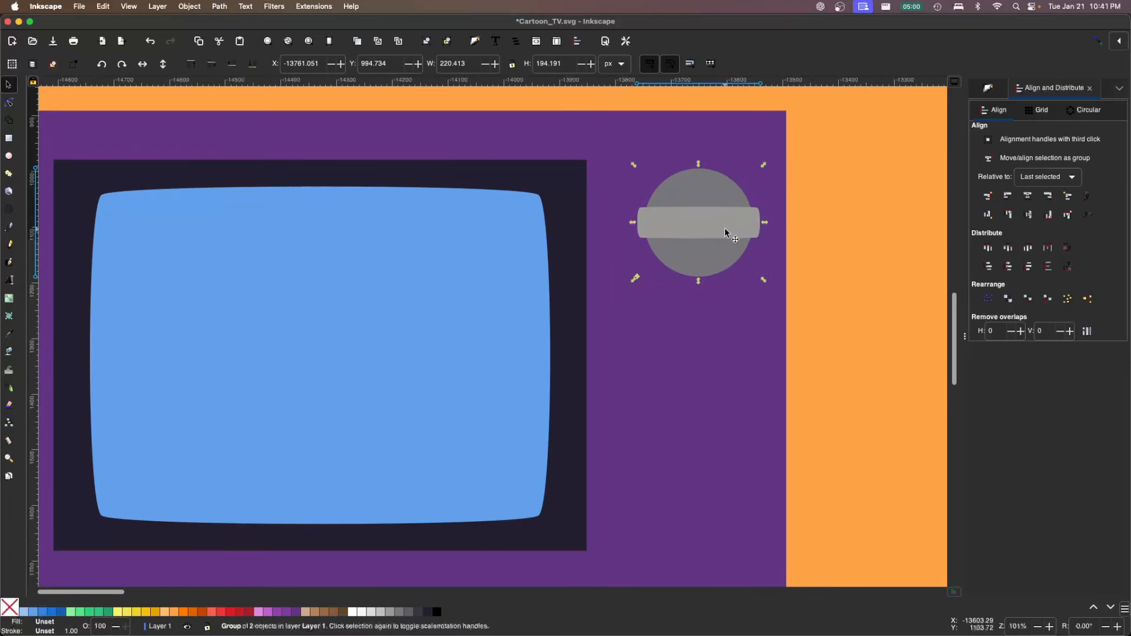
pyautogui.rightClick(705, 224)
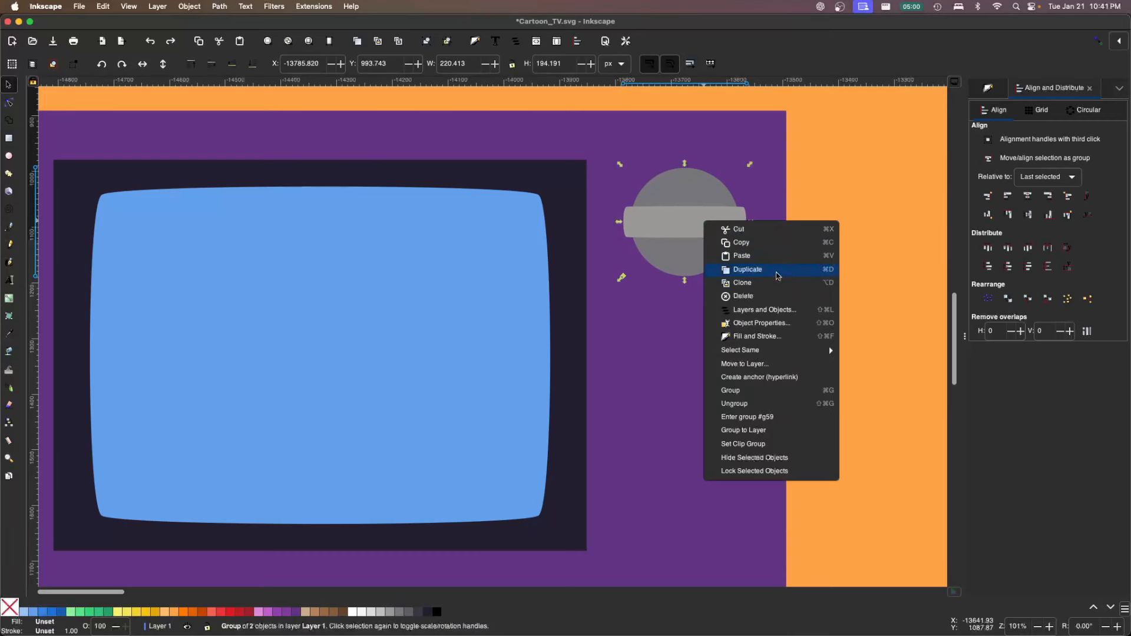
pyautogui.click(766, 270)
pyautogui.click(830, 285)
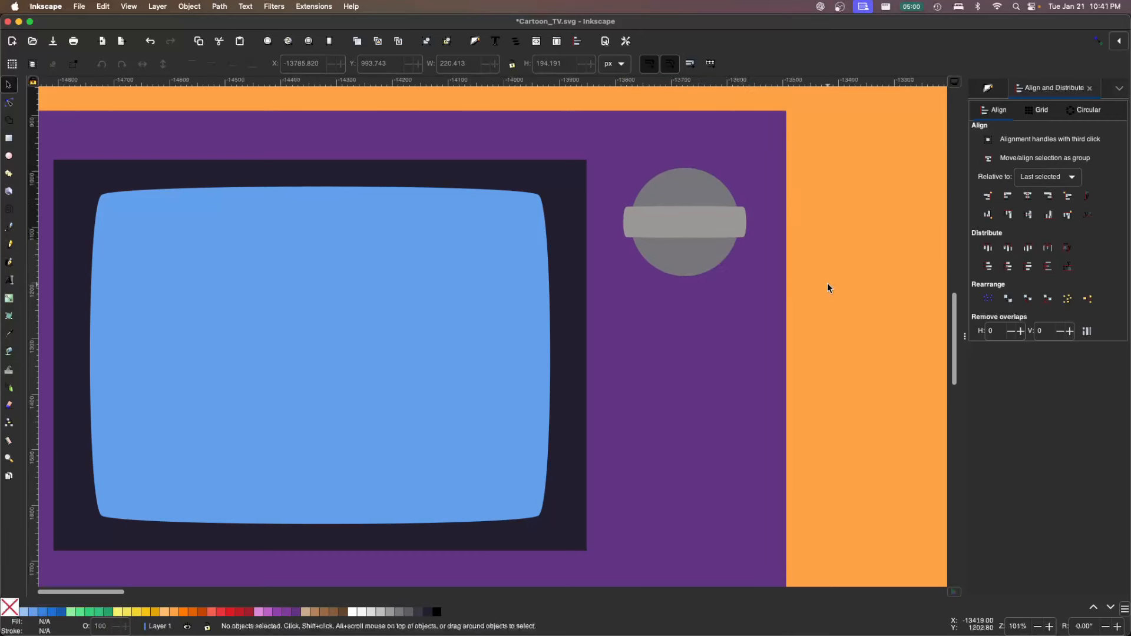
pyautogui.click(724, 247)
pyautogui.moveTo(714, 226); pyautogui.dragTo(764, 387)
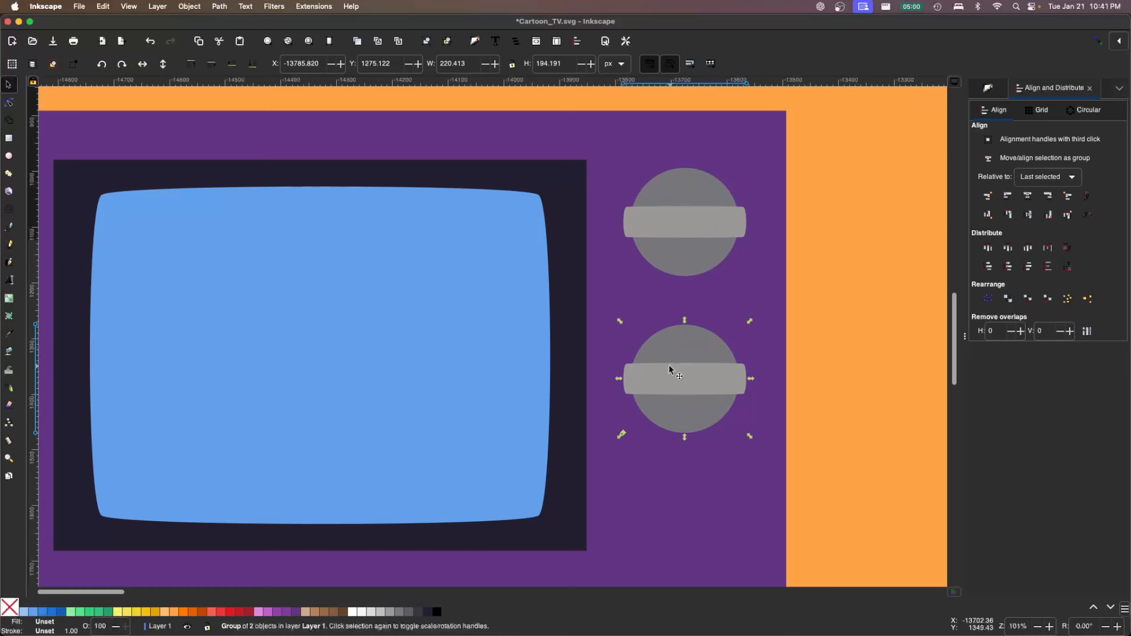
# Rotate the lower knob slightly clockwise and the upper knob slightly counterclockwise so their handles tilt in opposite directions.
pyautogui.click(706, 389)
pyautogui.moveTo(750, 325); pyautogui.dragTo(758, 353)
pyautogui.click(713, 261)
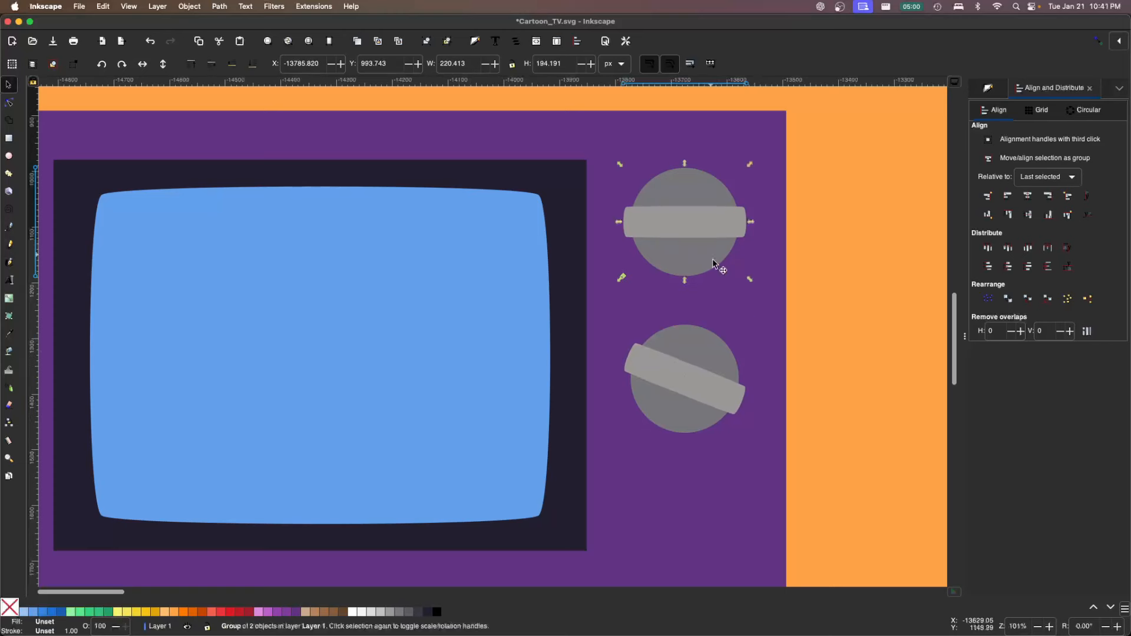
pyautogui.click(690, 203)
pyautogui.moveTo(749, 163); pyautogui.dragTo(735, 142)
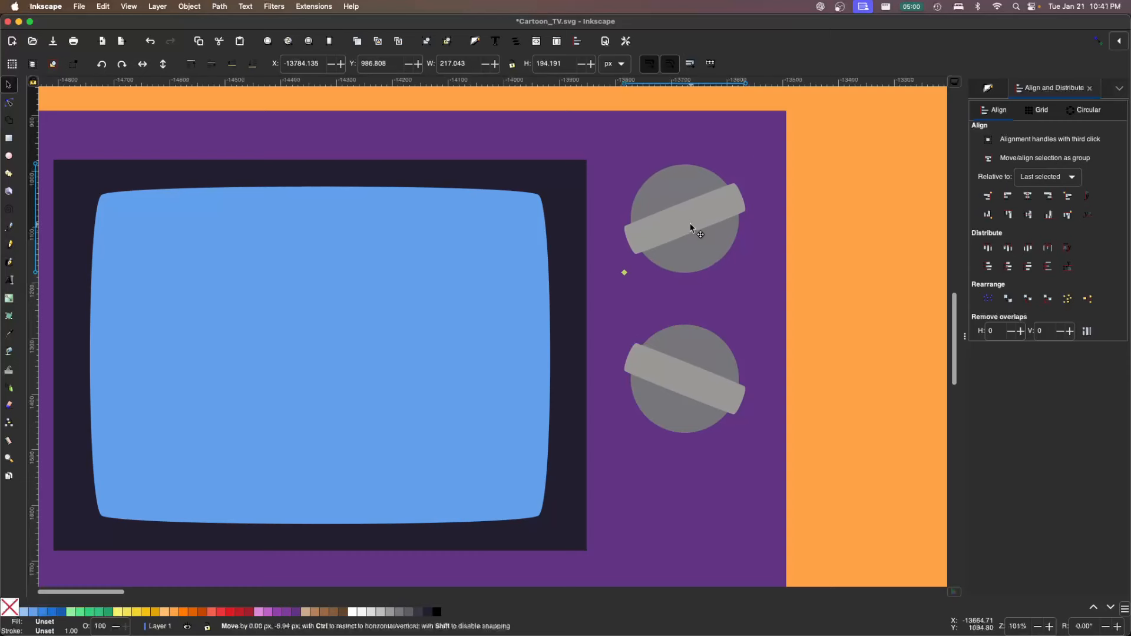
# Nudge the upper knob up about 7 px and move the lower knob up about 28 px to tighten their spacing.
pyautogui.click(697, 366)
pyautogui.keyDown('shift'); pyautogui.click(685, 247); pyautogui.keyUp('shift')
pyautogui.moveTo(689, 253); pyautogui.dragTo(686, 245)
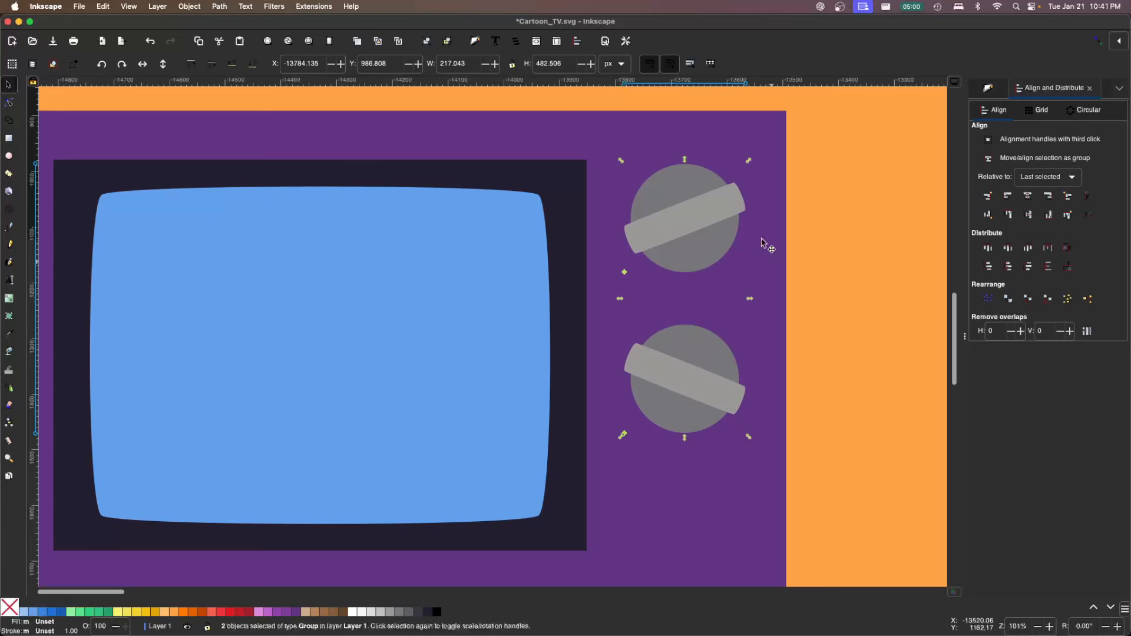
pyautogui.click(712, 391)
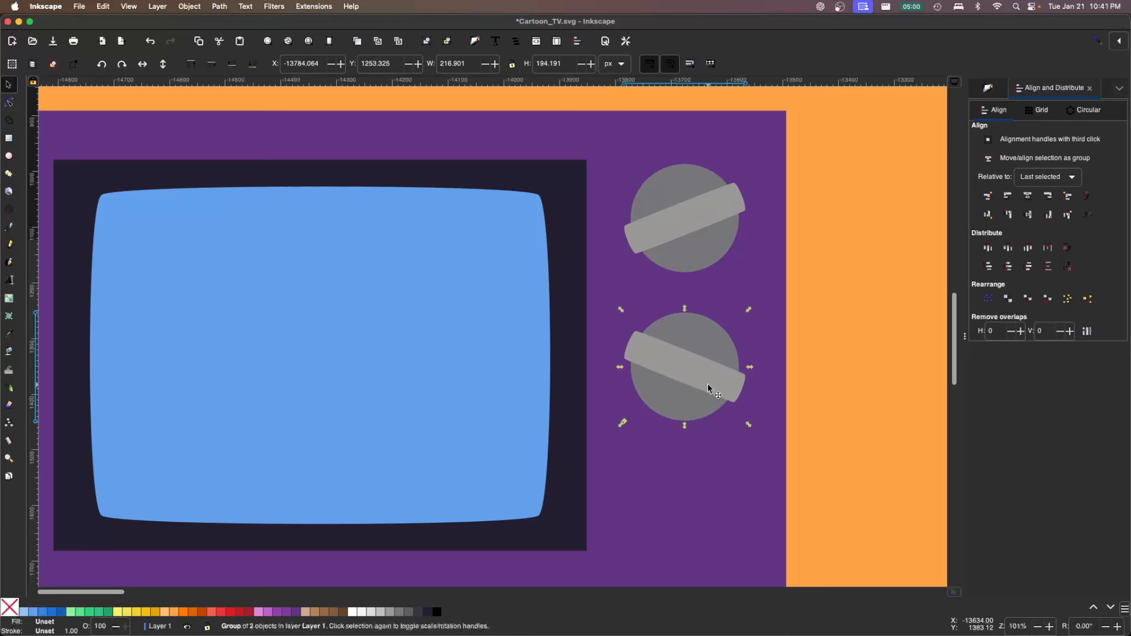
pyautogui.moveTo(722, 365); pyautogui.dragTo(723, 359)
pyautogui.click(850, 359)
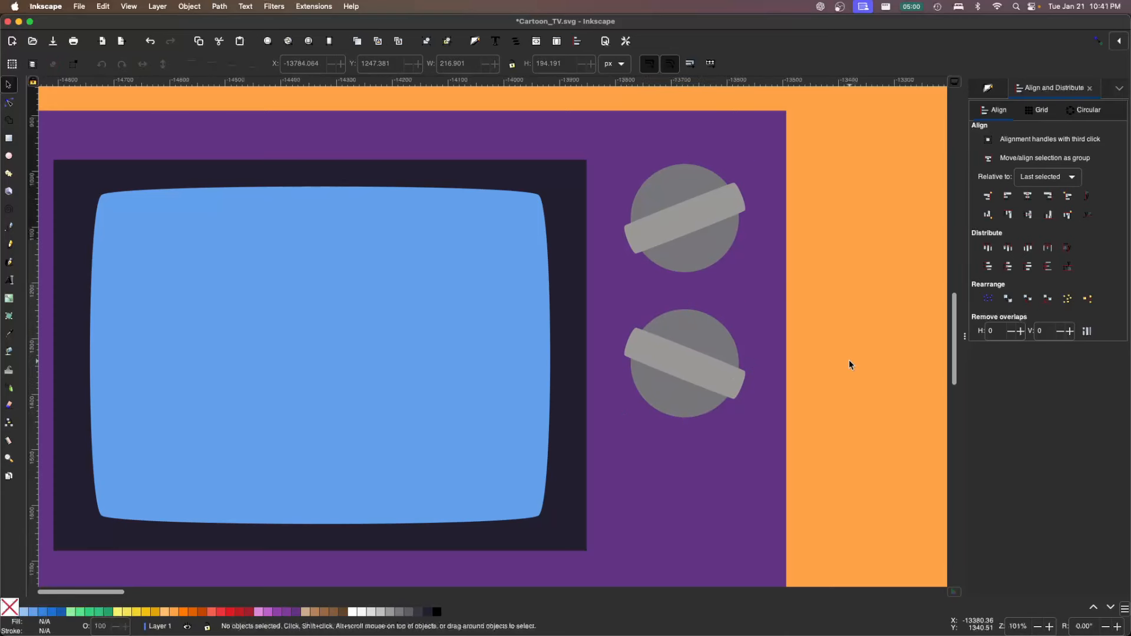
# Duplicate the dark screen frame and align the copy's right edge with the lower knob's right edge.
pyautogui.scroll(-1, 814, 363)
pyautogui.scroll(-2, 787, 487)
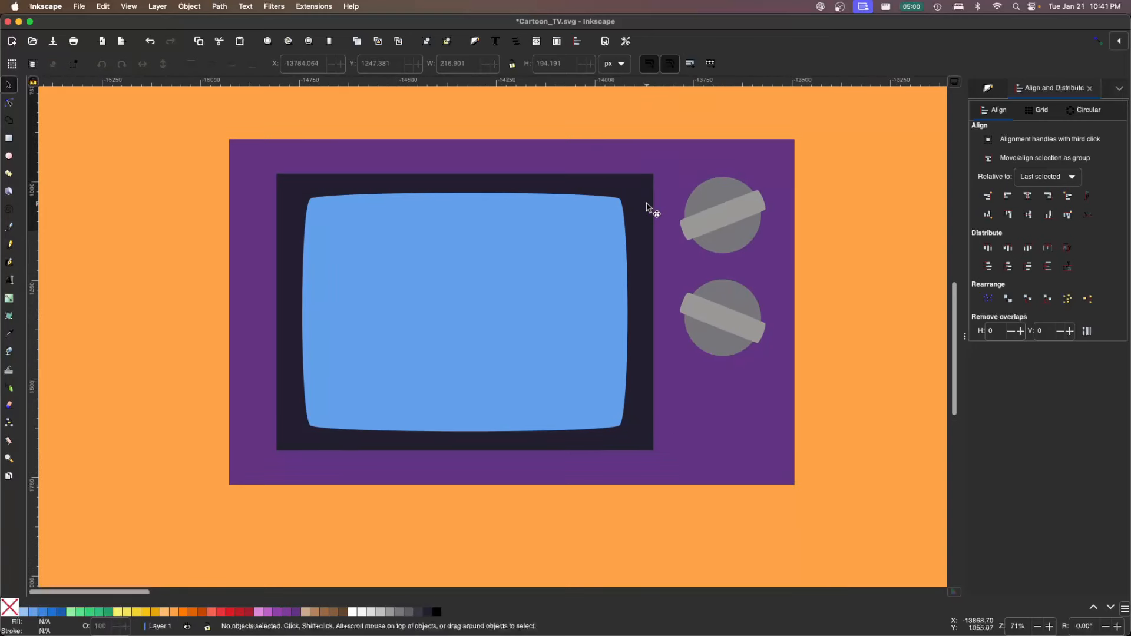
pyautogui.click(640, 258)
pyautogui.rightClick(642, 196)
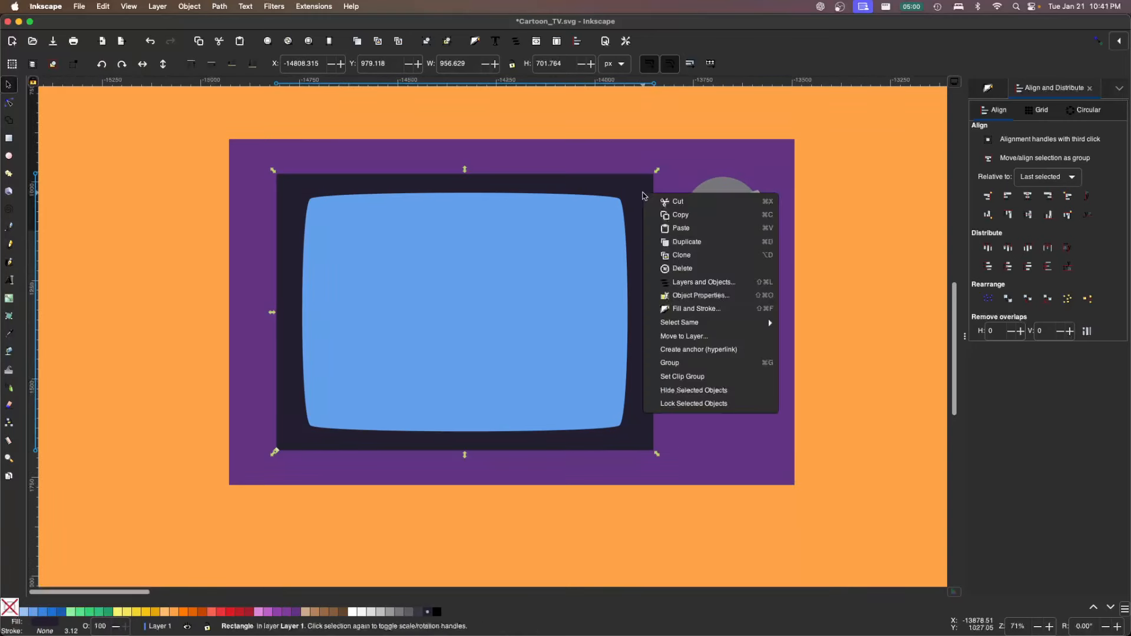
pyautogui.click(693, 246)
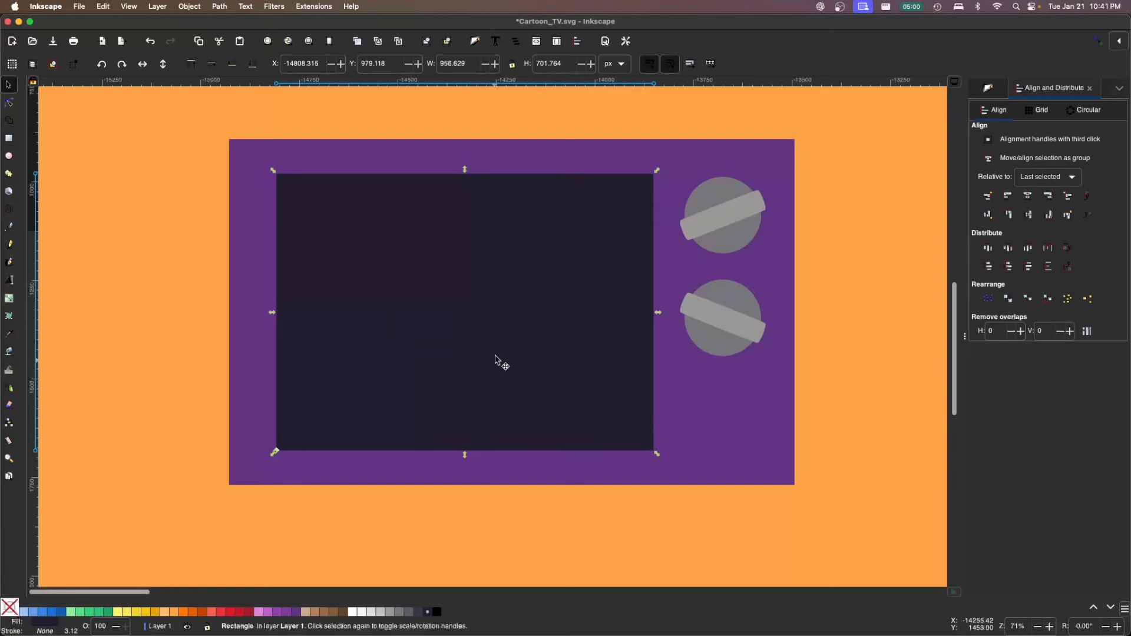
pyautogui.keyDown('shift'); pyautogui.click(742, 319); pyautogui.keyUp('shift')
pyautogui.moveTo(588, 347); pyautogui.dragTo(648, 373)
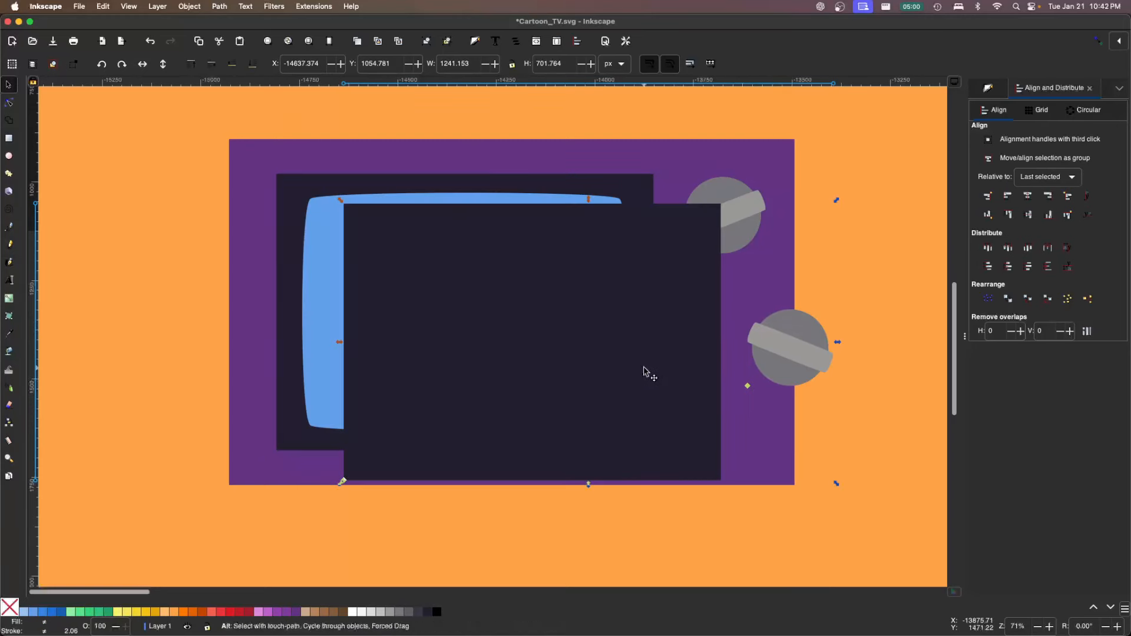
pyautogui.press('super+z')
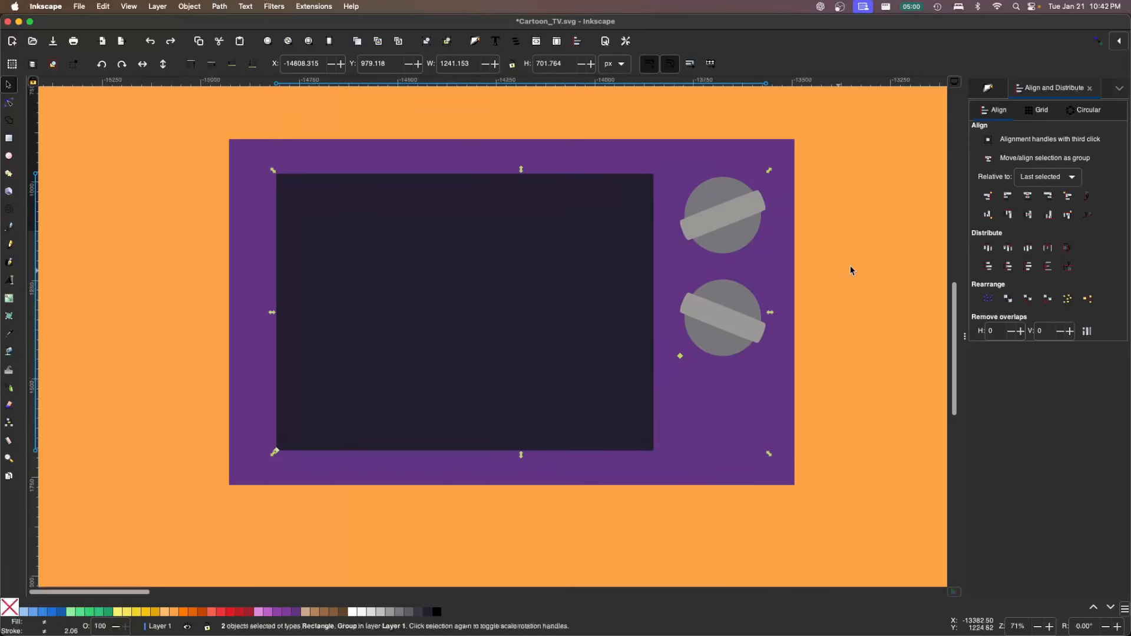
pyautogui.click(1049, 196)
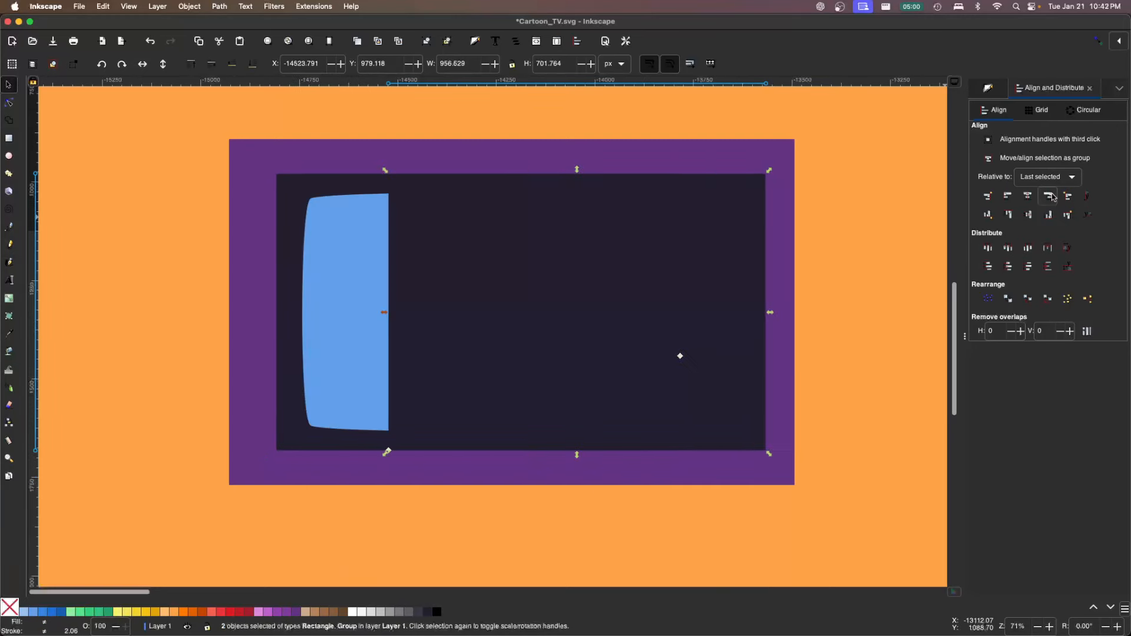
pyautogui.click(839, 255)
# Shrink the frame copy from its left and top edges into a panel about 218 by 200 px below the knobs.
pyautogui.click(569, 296)
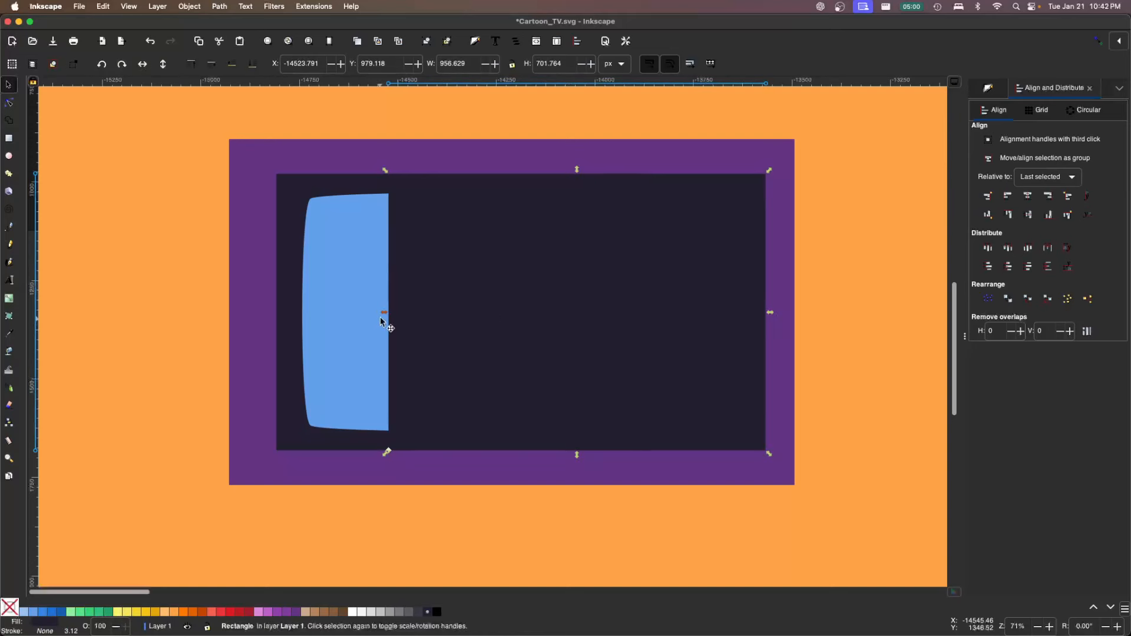
pyautogui.moveTo(385, 317); pyautogui.dragTo(677, 321)
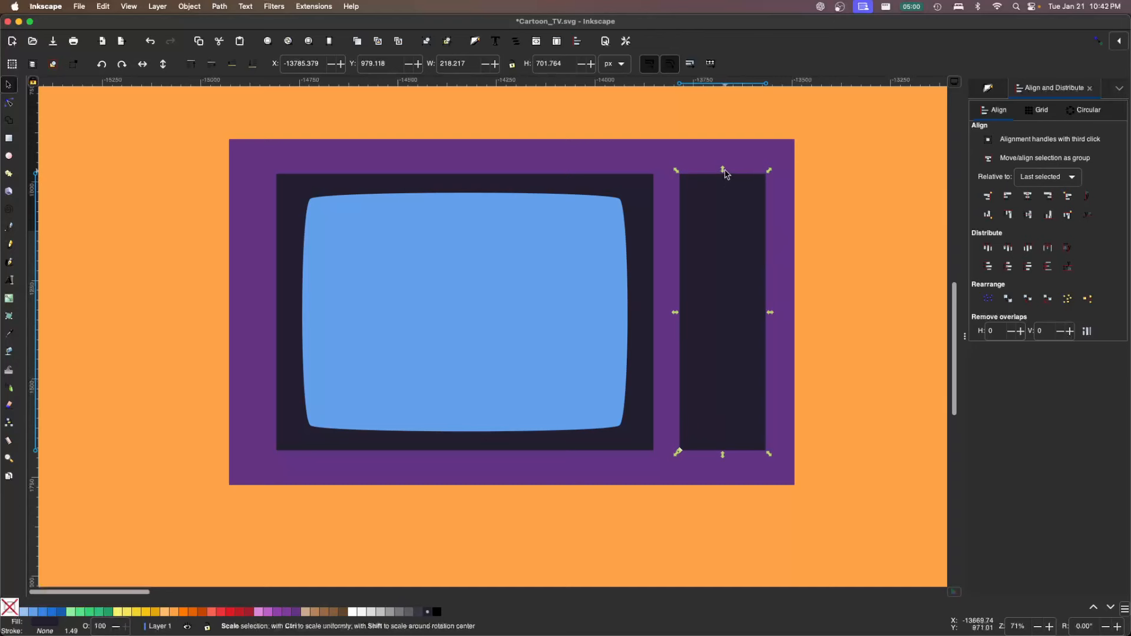
pyautogui.moveTo(724, 174); pyautogui.dragTo(771, 373)
pyautogui.click(840, 348)
# Duplicate the dark screen frame again and center the copy horizontally on the purple body.
pyautogui.scroll(2, 839, 348)
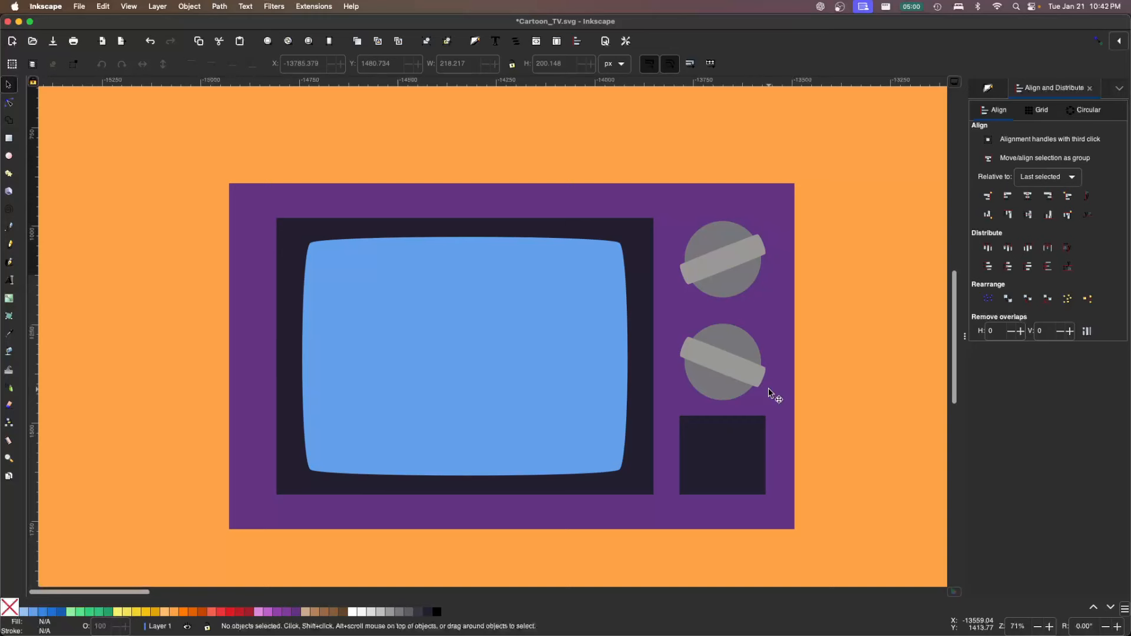
pyautogui.scroll(2, 742, 351)
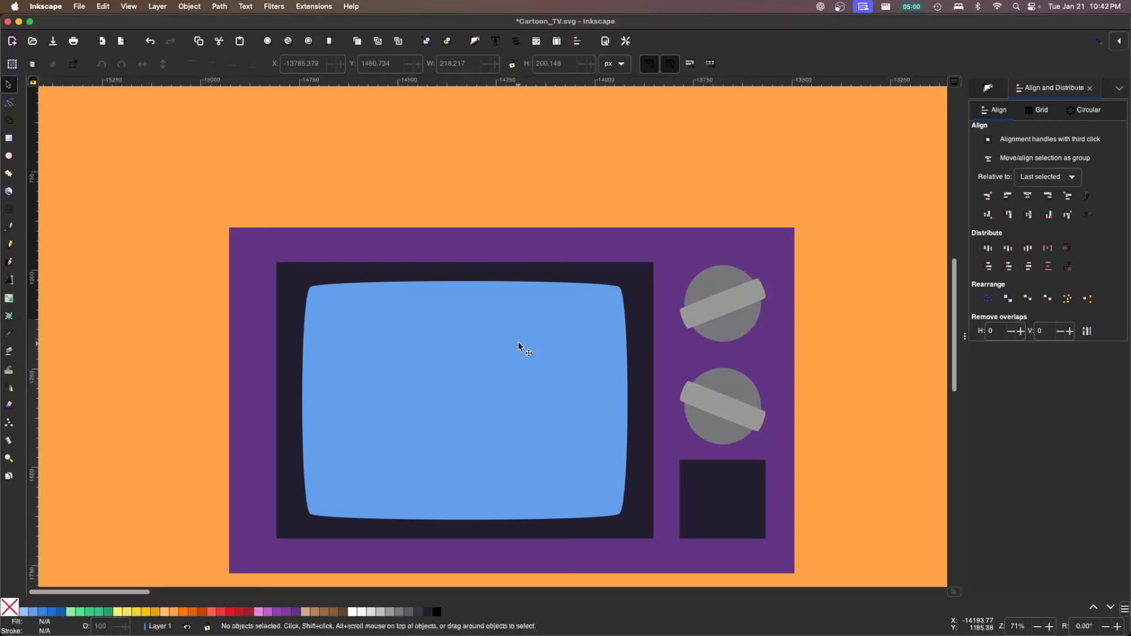
pyautogui.click(647, 306)
pyautogui.rightClick(646, 305)
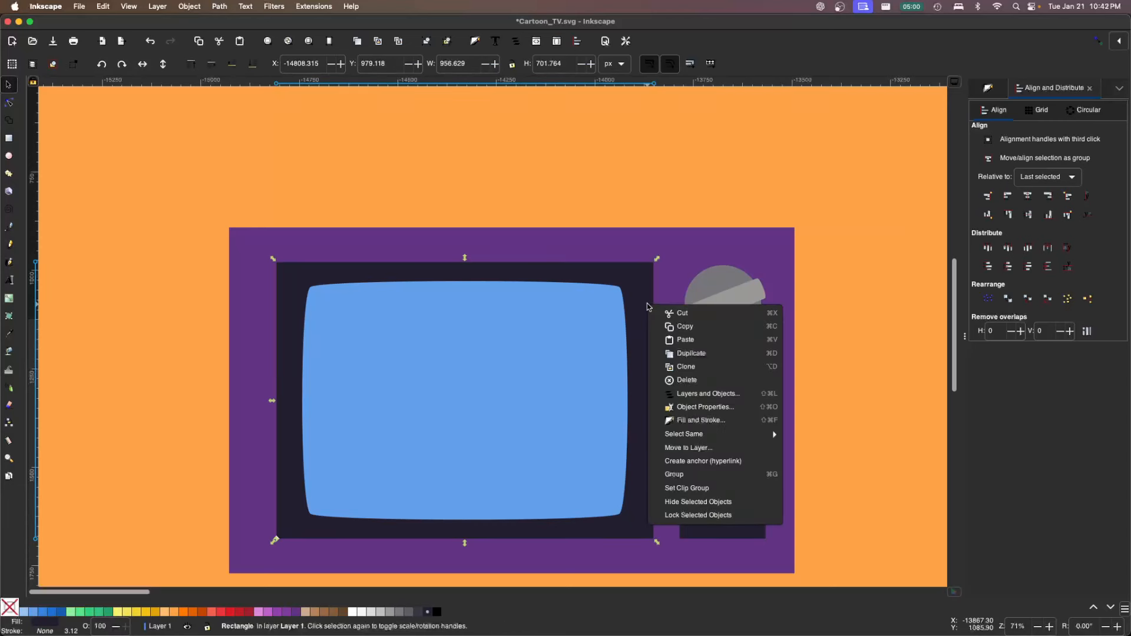
pyautogui.click(681, 356)
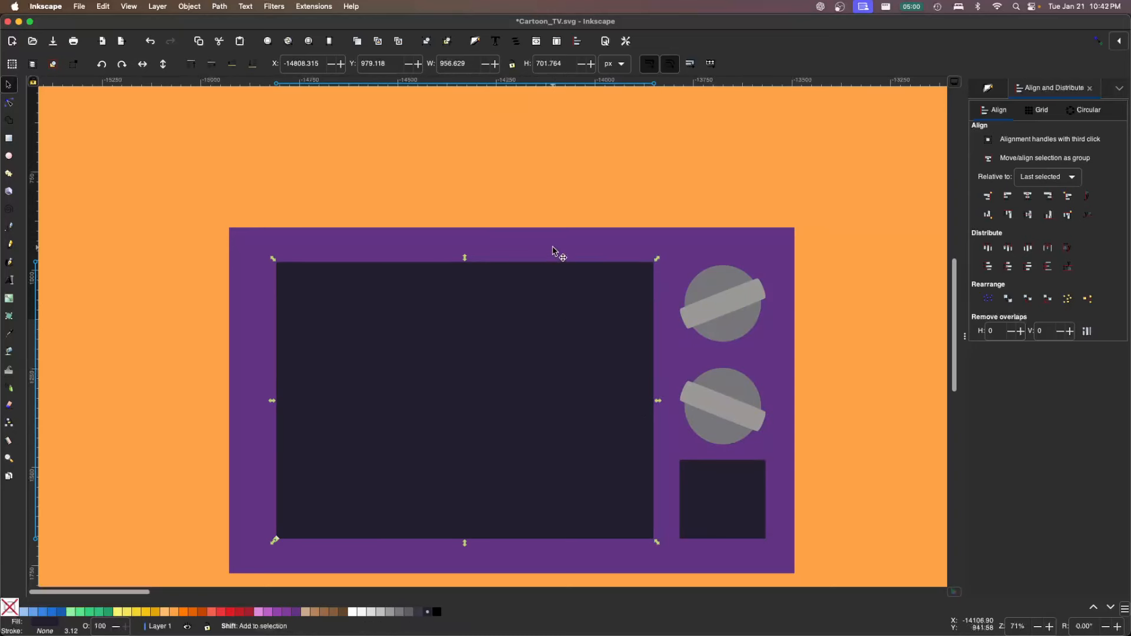
pyautogui.keyDown('shift'); pyautogui.click(625, 249); pyautogui.keyUp('shift')
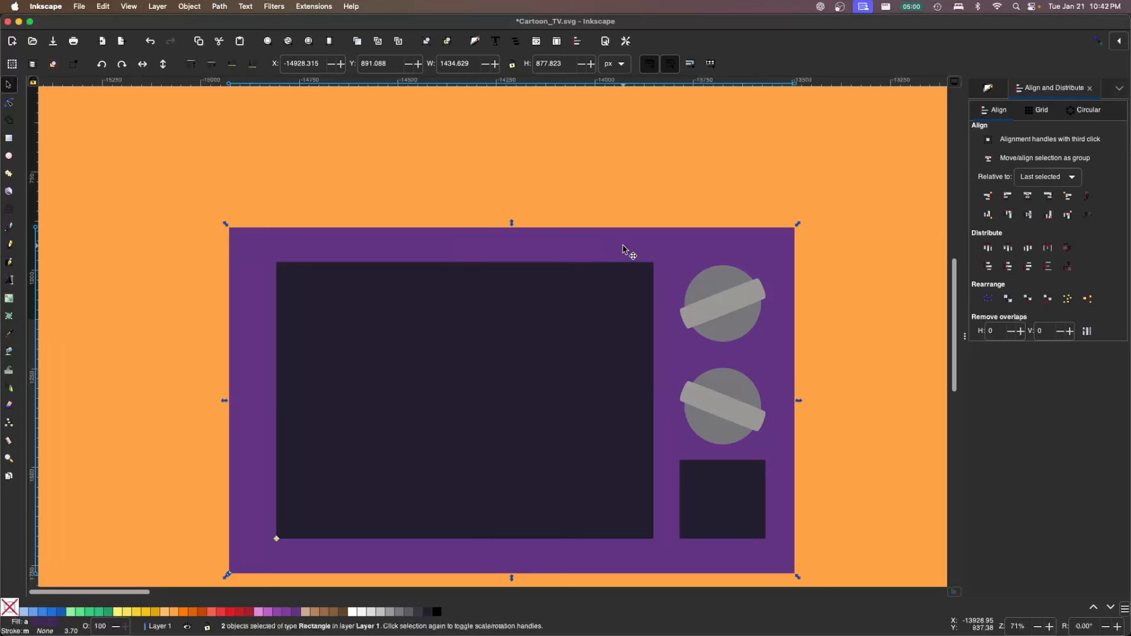
pyautogui.click(1027, 197)
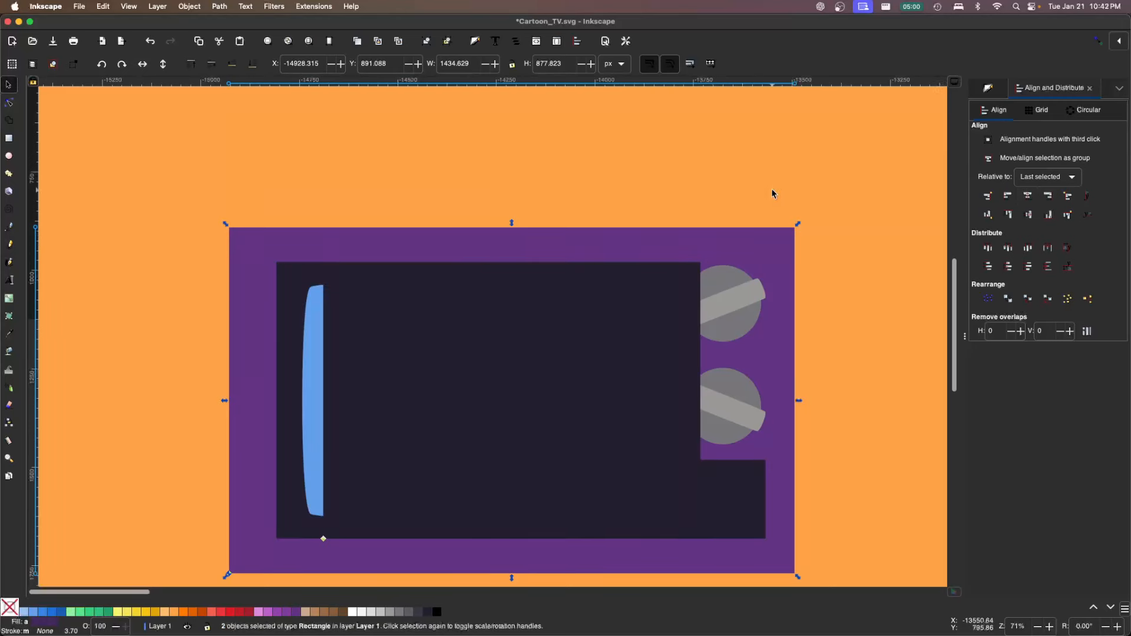
pyautogui.press('Escape')
# Move the centered copy straight up about 147 px and shorten it from its bottom edge to about 126 px high.
pyautogui.click(586, 434)
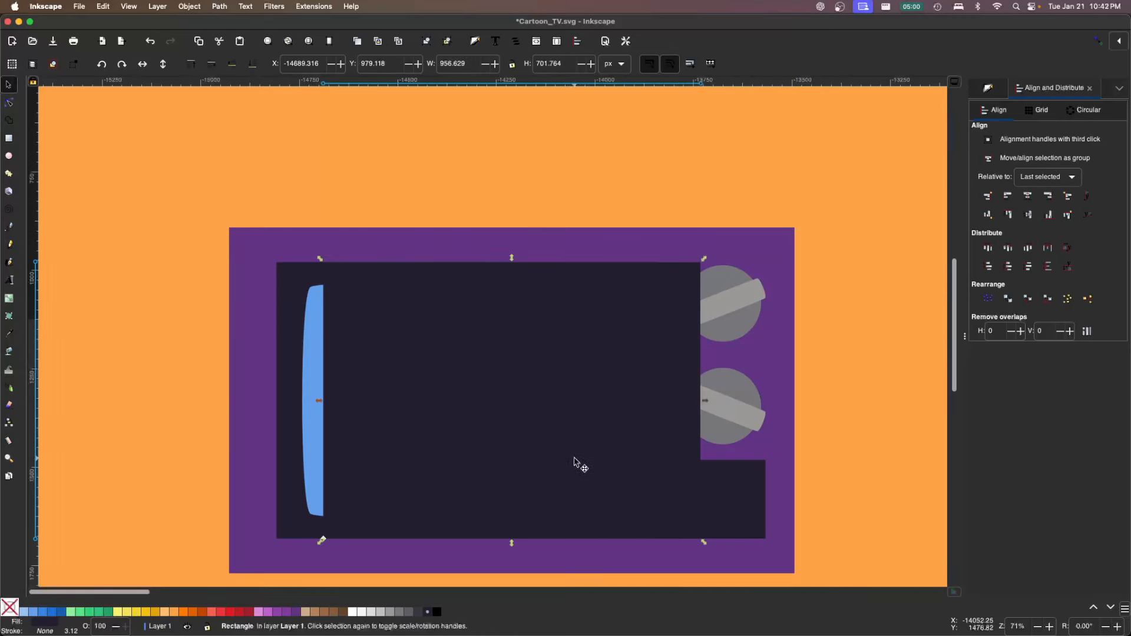
pyautogui.moveTo(574, 461); pyautogui.dragTo(596, 391)
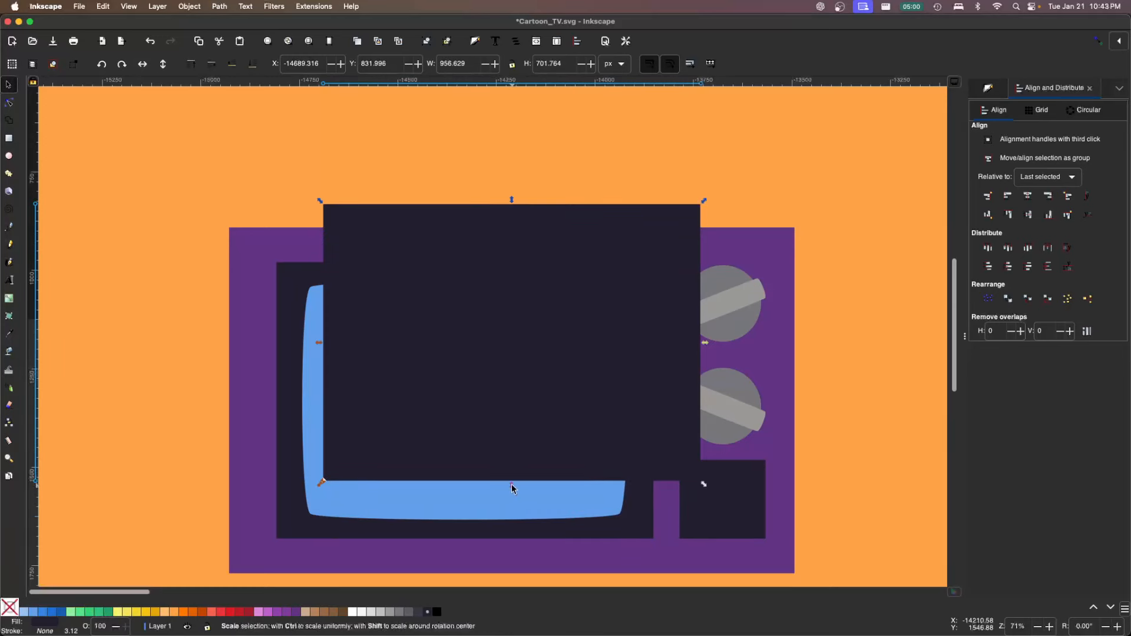
pyautogui.moveTo(517, 486); pyautogui.dragTo(546, 257)
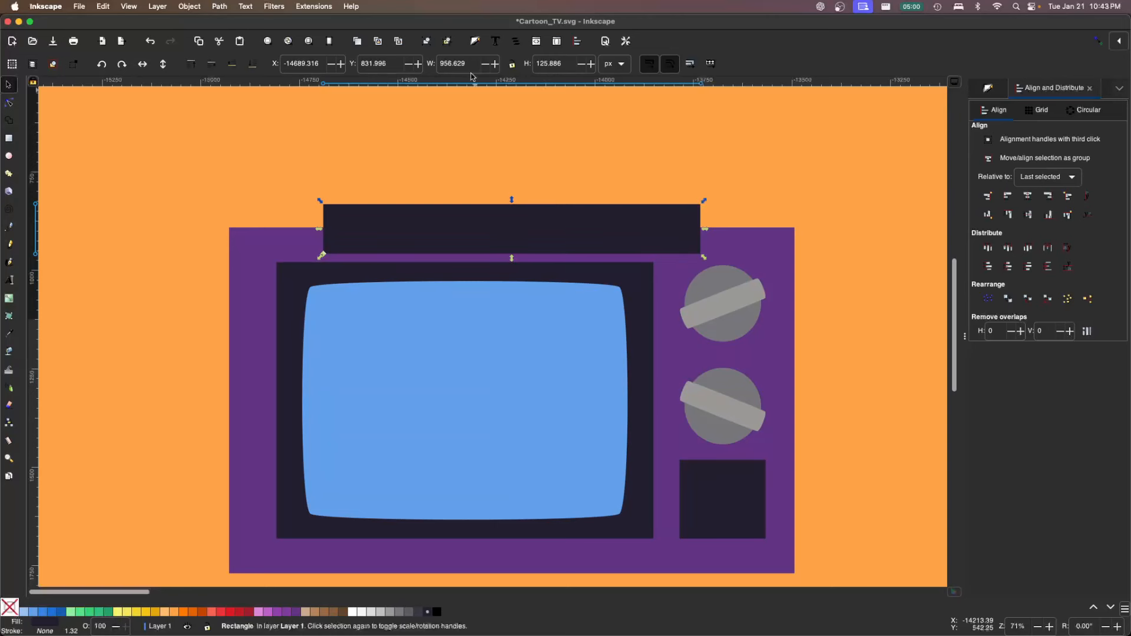
# Send the dark bar behind the purple body and narrow it evenly from both sides to about 618 px wide.
pyautogui.click(252, 64)
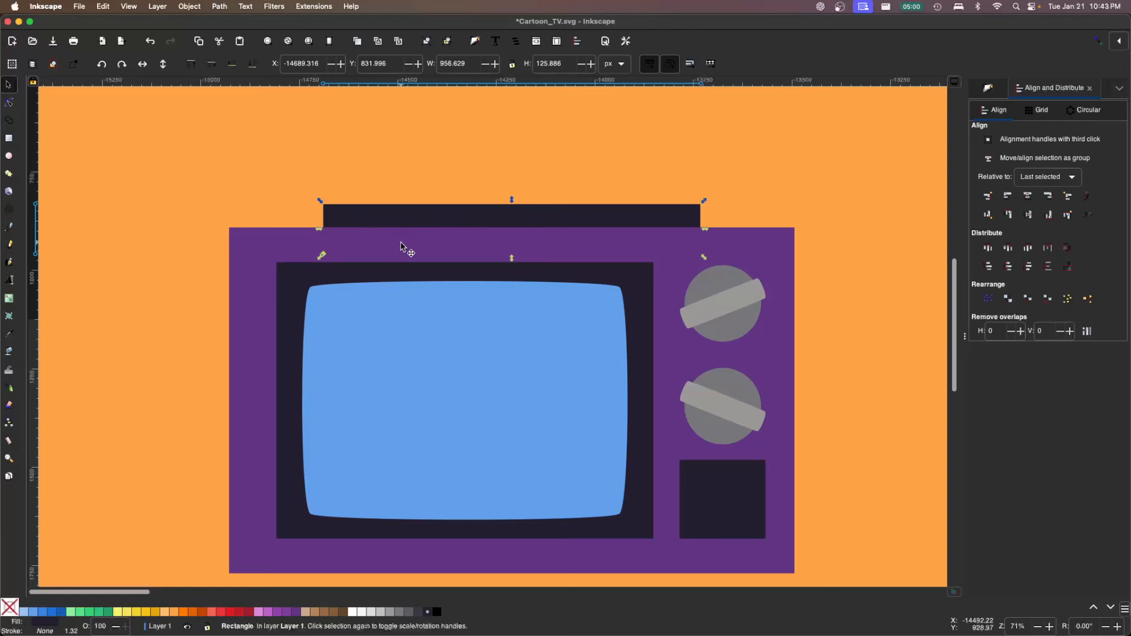
pyautogui.press('shift')
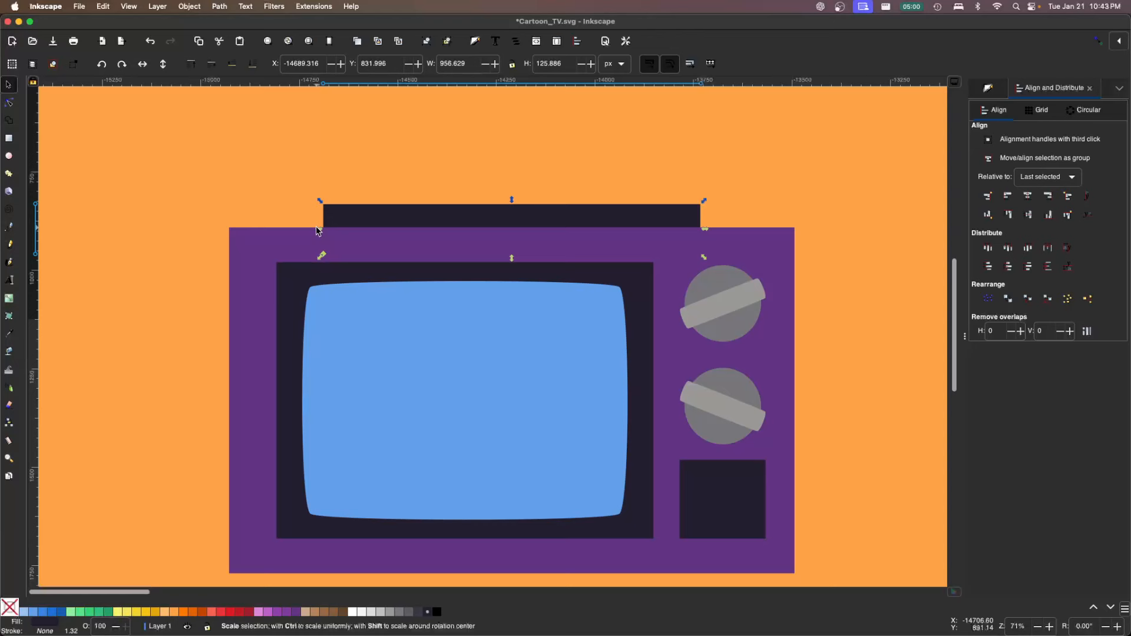
pyautogui.moveTo(318, 231); pyautogui.dragTo(387, 238)
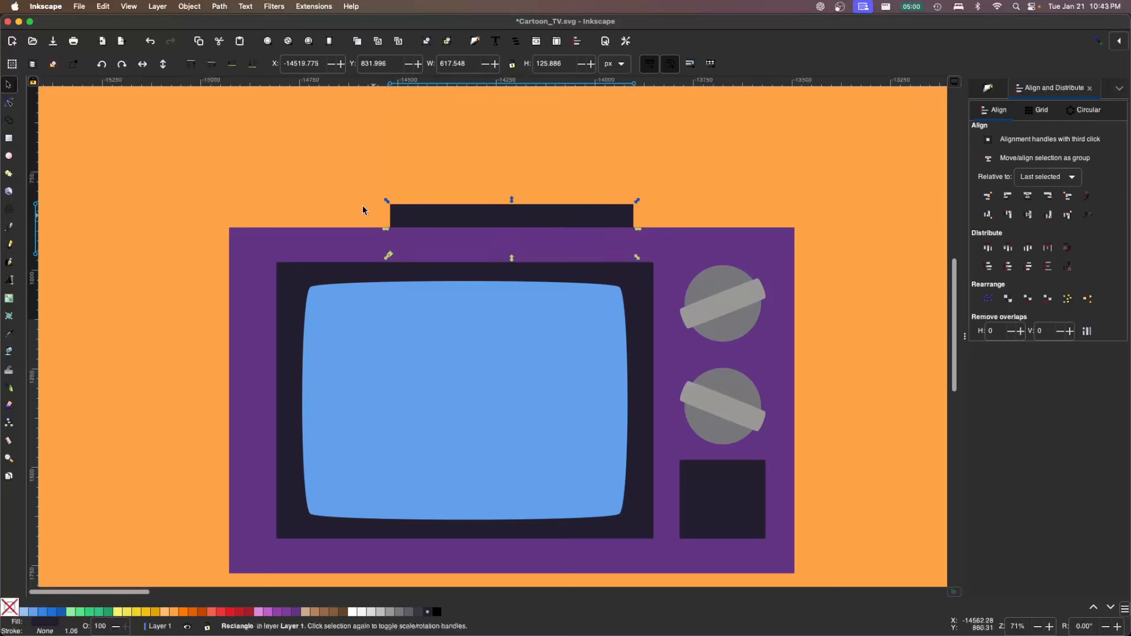
pyautogui.press('Escape')
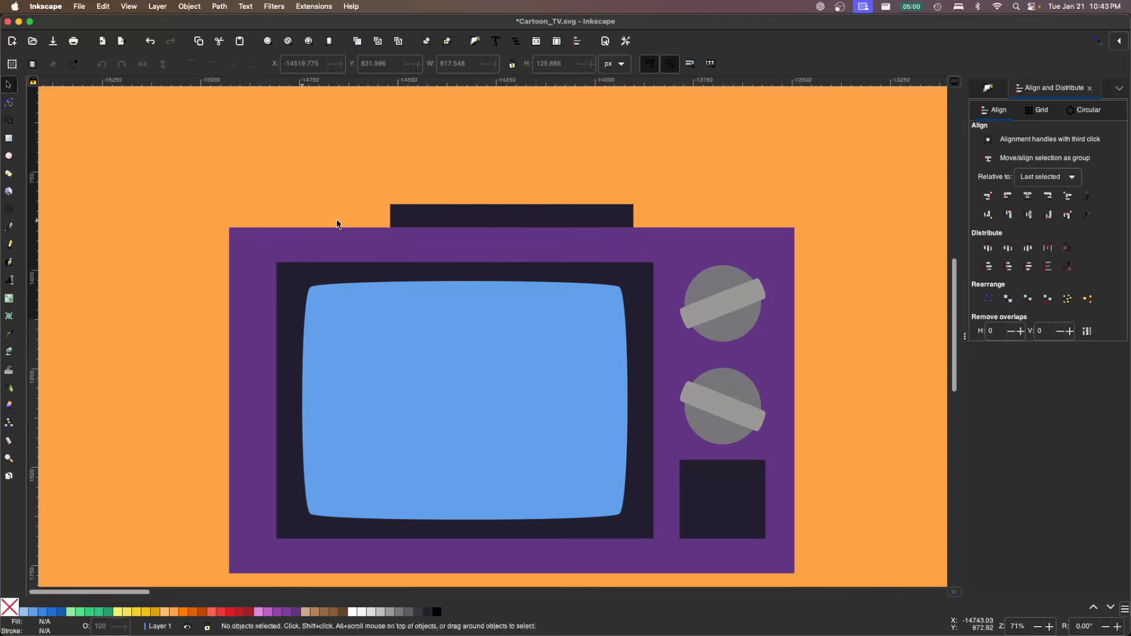
# Draw a circle about 200 px in diameter over the dark bar and center it horizontally on the bar.
pyautogui.click(9, 159)
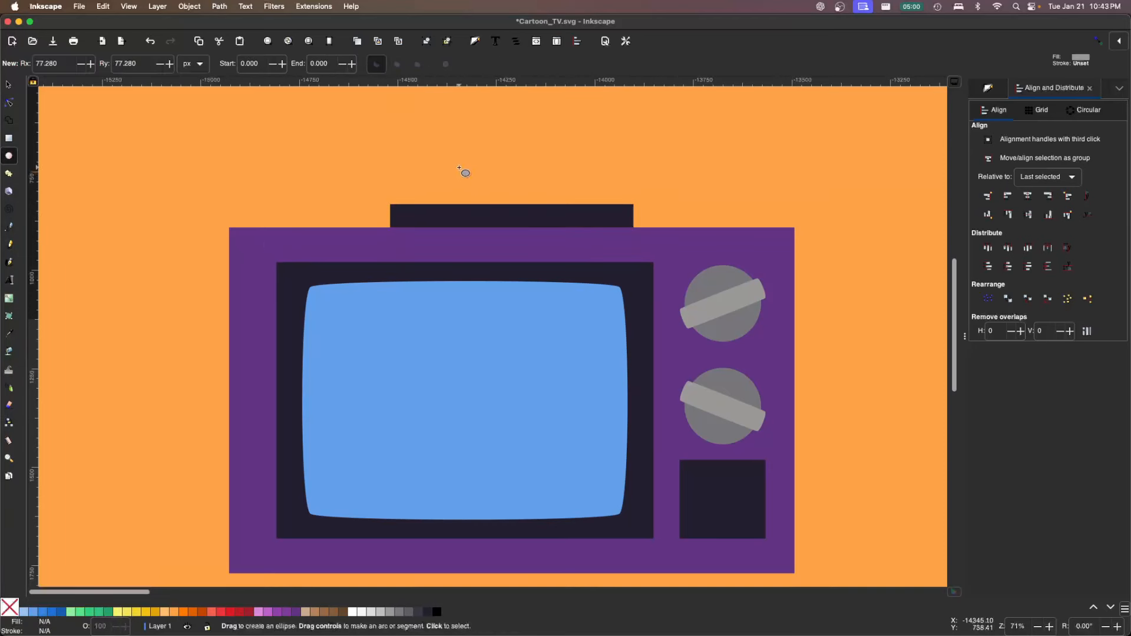
pyautogui.moveTo(459, 168); pyautogui.dragTo(550, 245)
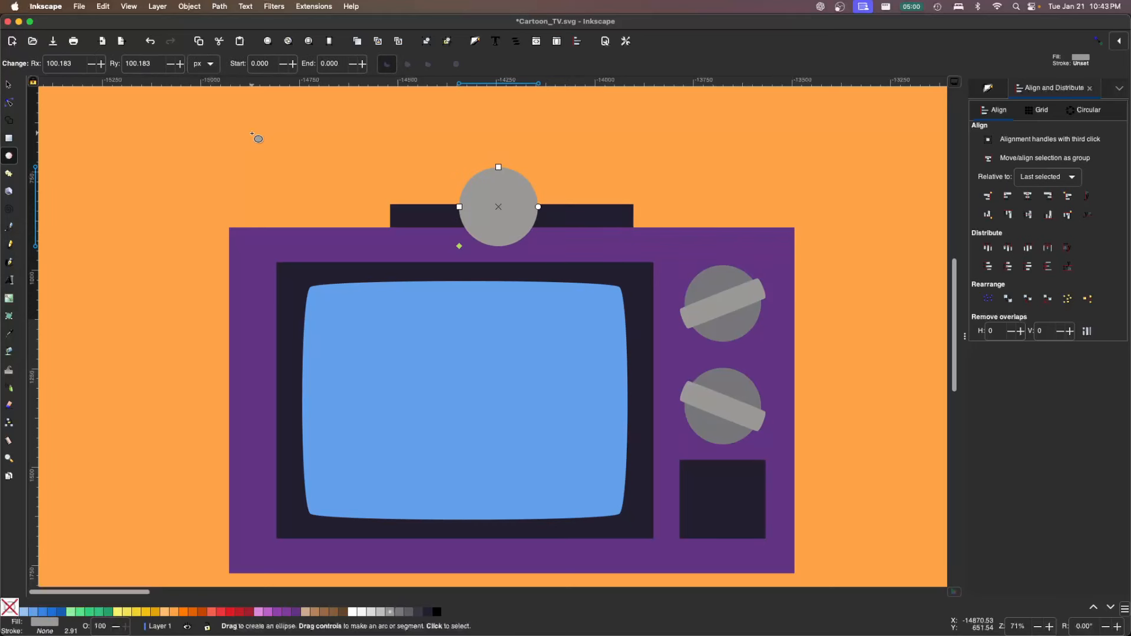
pyautogui.press('s')
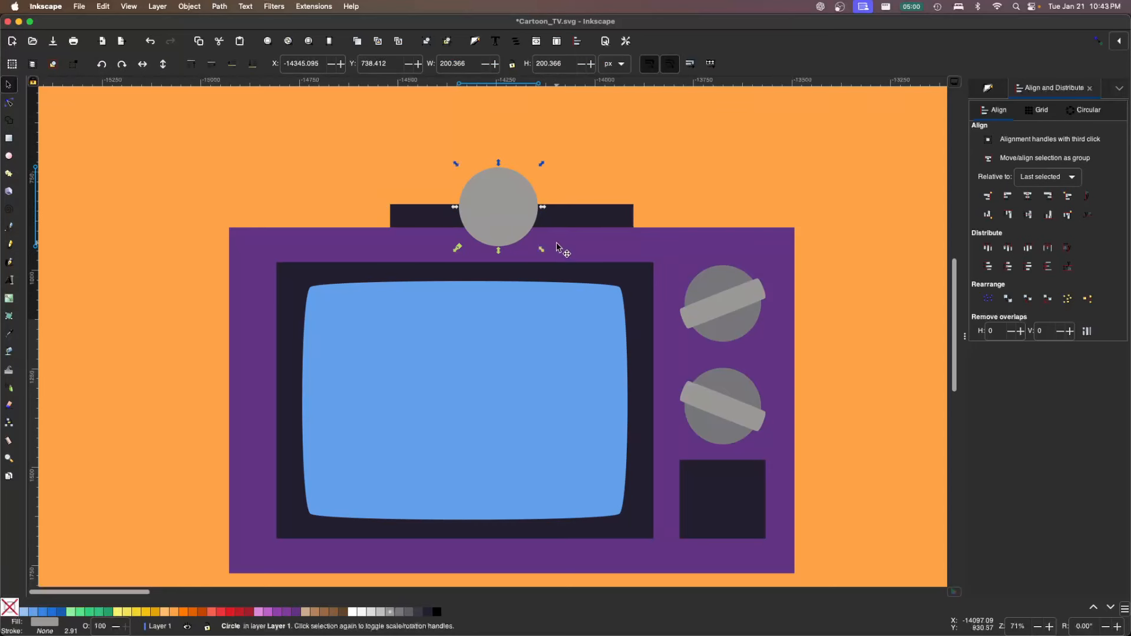
pyautogui.keyDown('shift'); pyautogui.click(612, 219); pyautogui.keyUp('shift')
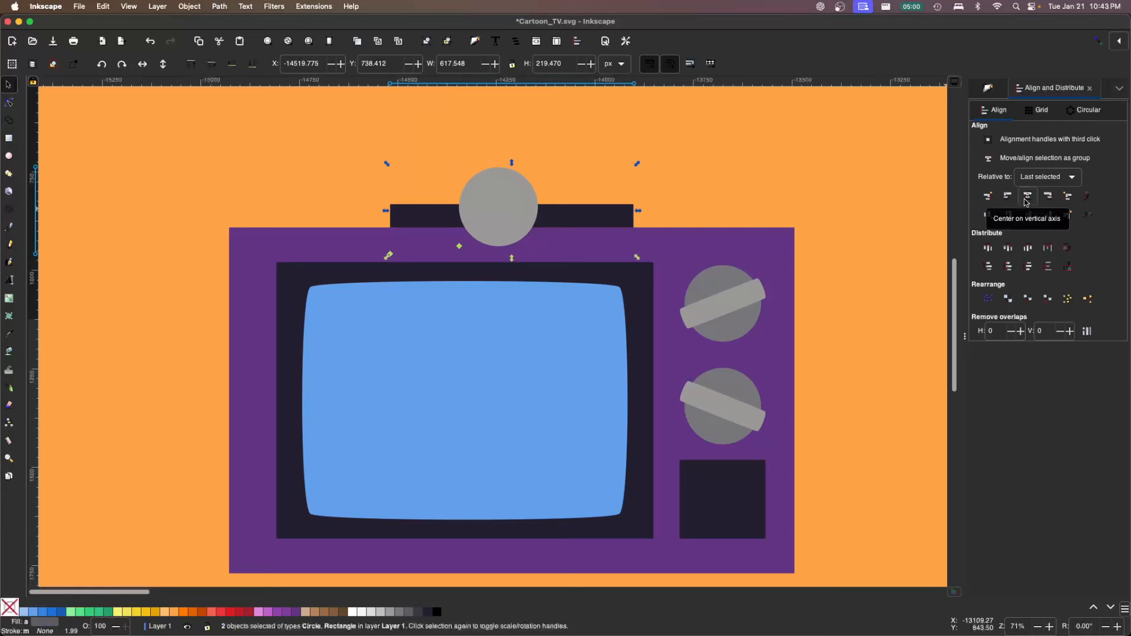
pyautogui.click(1025, 200)
# Turn the circle into a dome behind the bar, filled with the same dark color and moved straight down about 36 px.
pyautogui.click(518, 179)
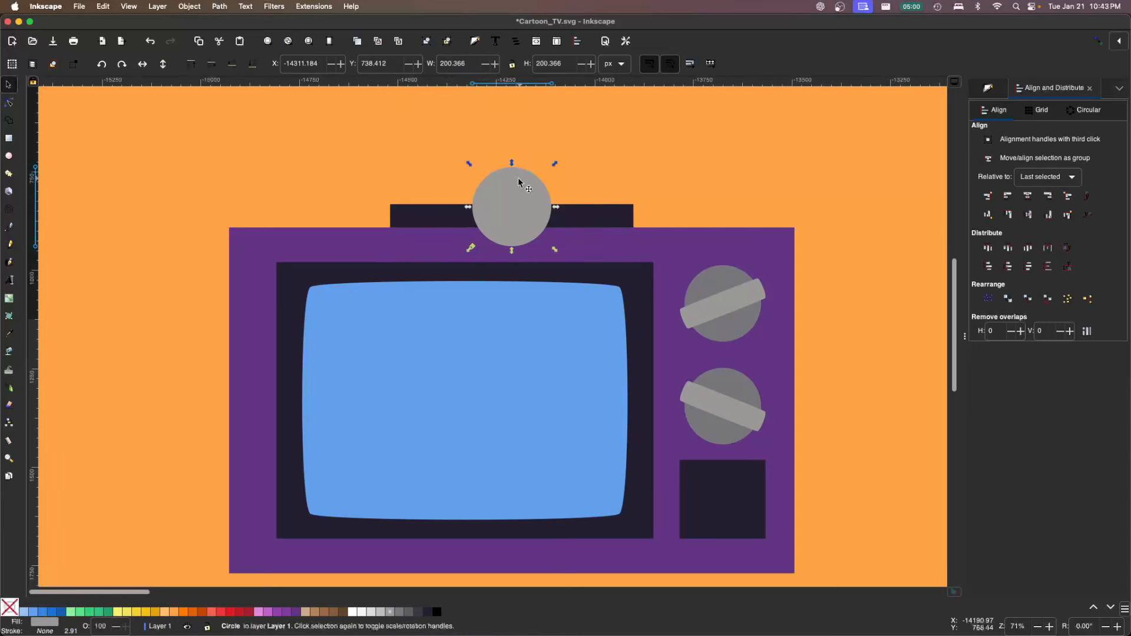
pyautogui.click(253, 64)
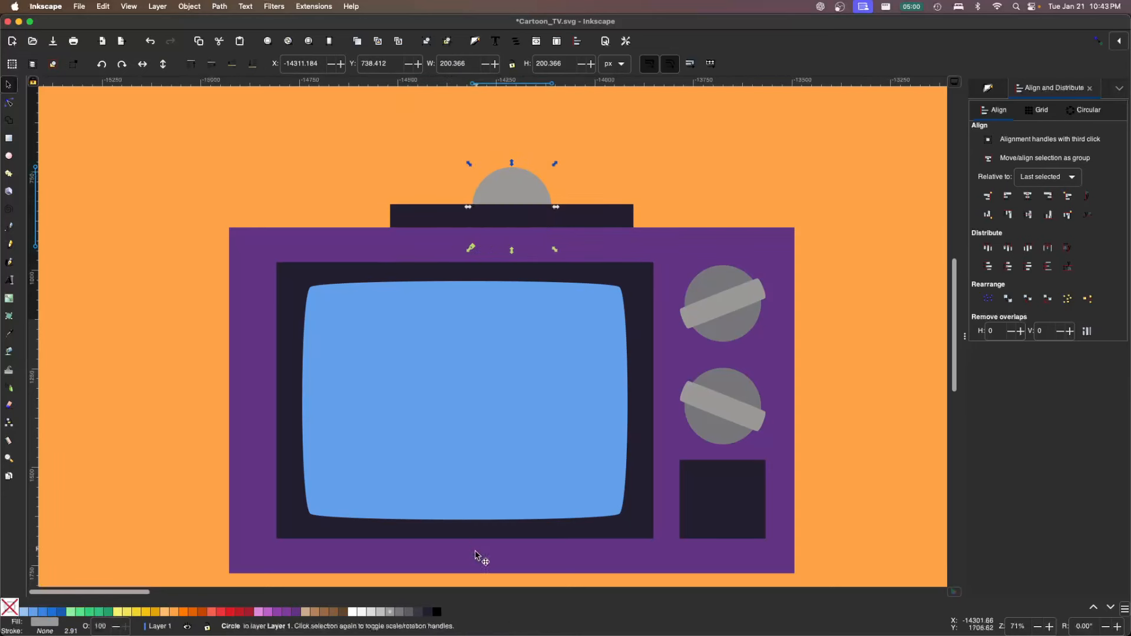
pyautogui.click(428, 611)
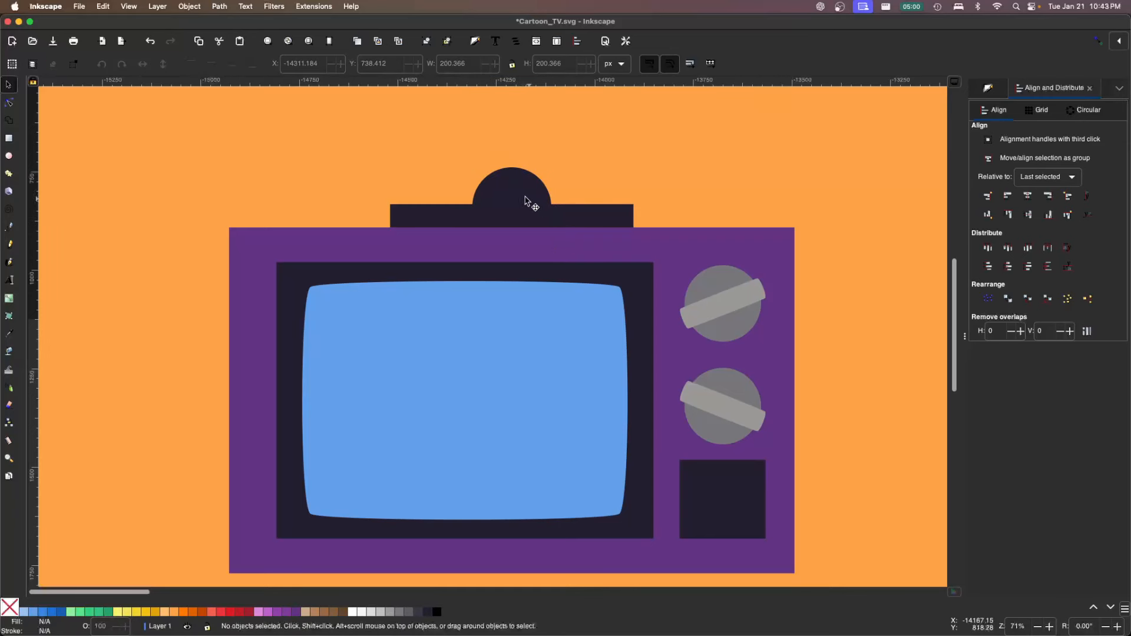
pyautogui.moveTo(514, 197); pyautogui.dragTo(523, 218)
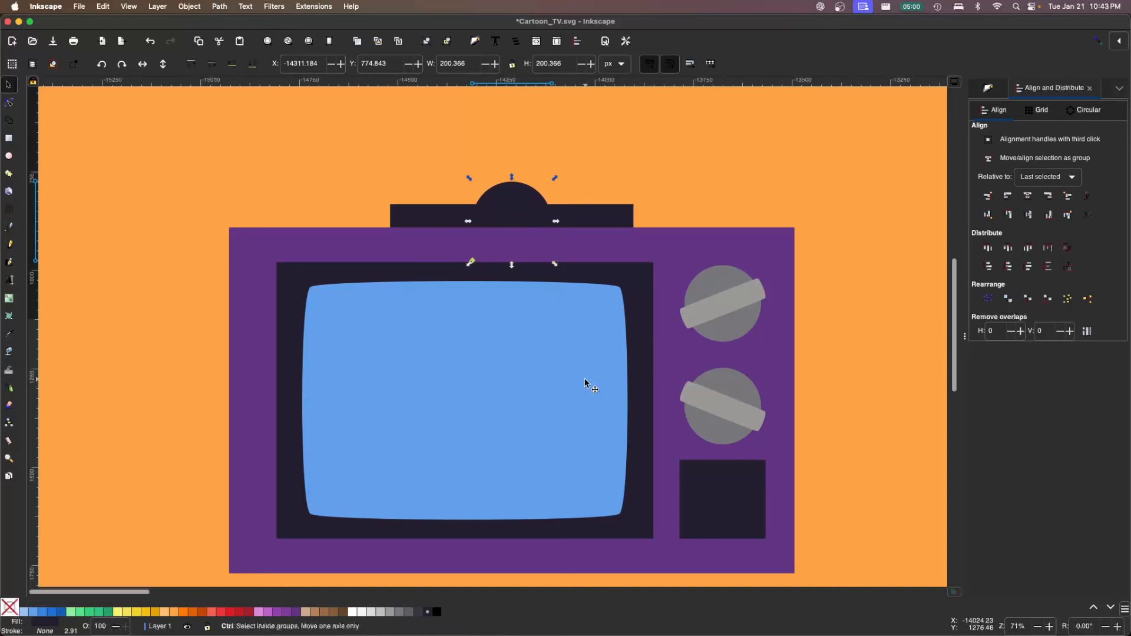
# Draw two jagged freehand antenna lines rising from the dome, one toward each side, with the Pencil tool's smoothing at 30.
pyautogui.keyDown('ctrl'); pyautogui.scroll(-1, 580, 374); pyautogui.keyUp('ctrl')
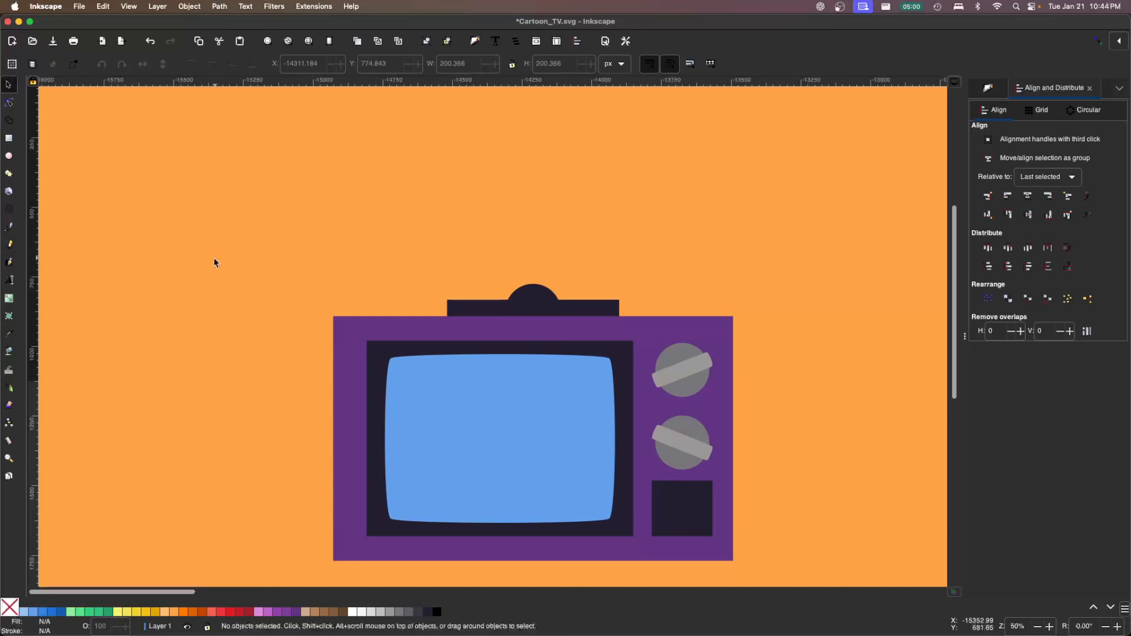
pyautogui.click(14, 247)
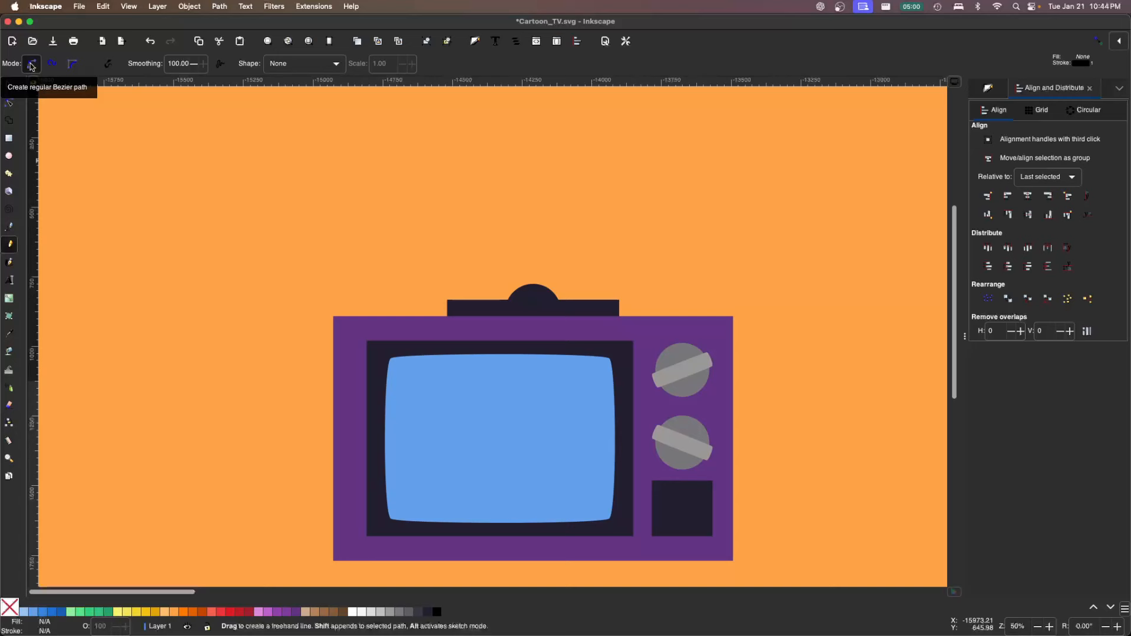
pyautogui.click(170, 65)
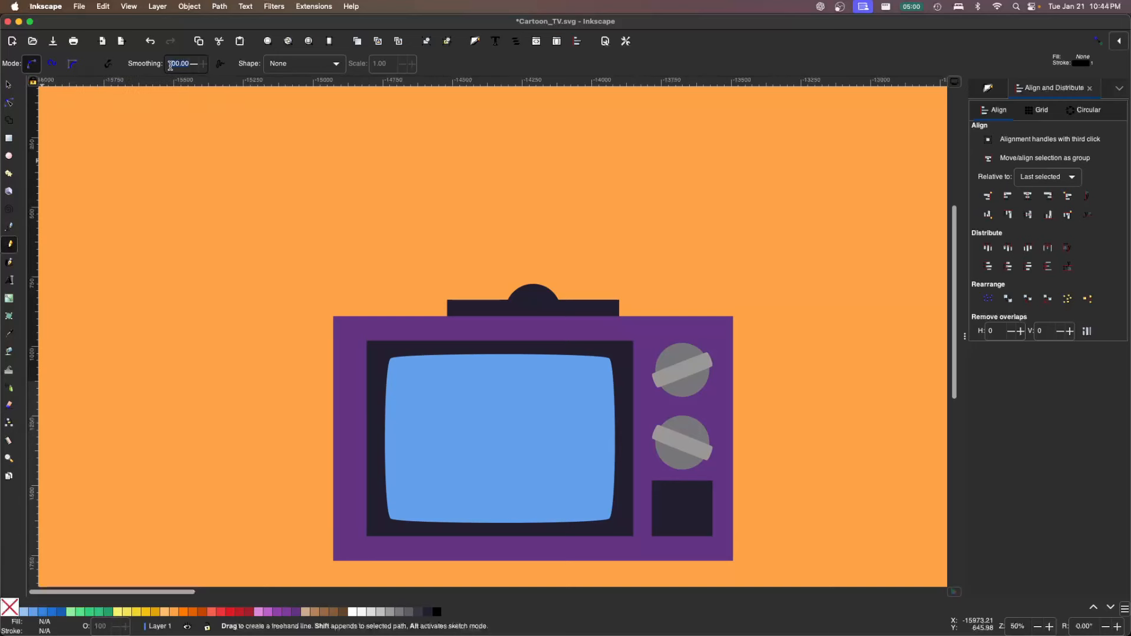
pyautogui.write('30')
pyautogui.press('Return')
pyautogui.moveTo(532, 295)
pyautogui.mouseDown()
pyautogui.moveTo(499, 257)
pyautogui.moveTo(495, 227)
pyautogui.moveTo(450, 213)
pyautogui.mouseUp()
pyautogui.moveTo(544, 294); pyautogui.dragTo(620, 185)
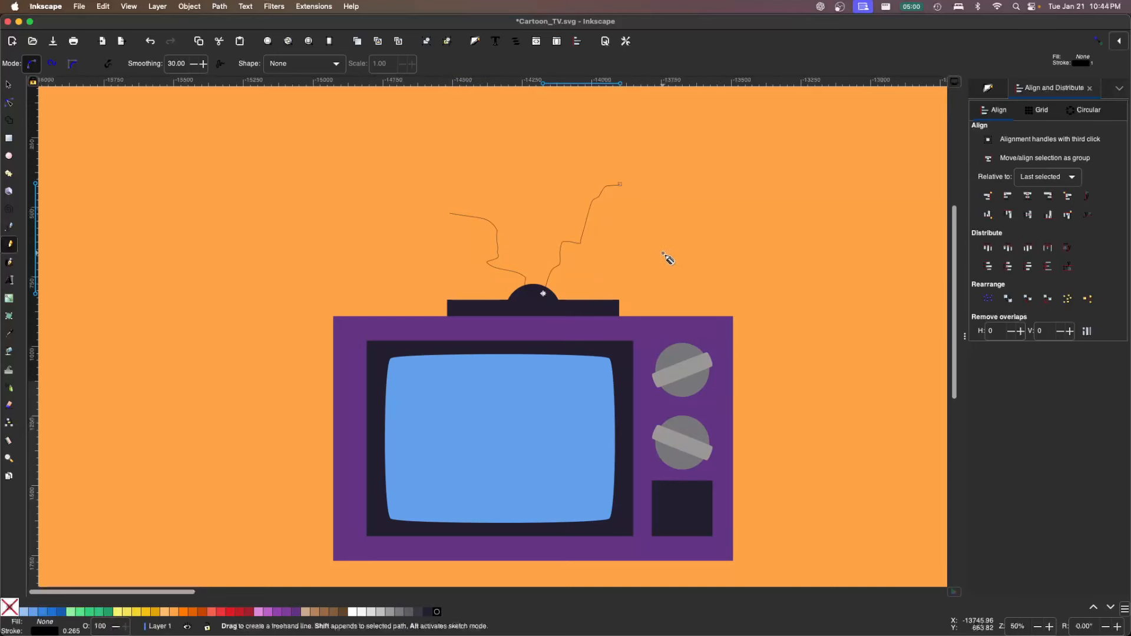
# Give both antenna lines an 11 px wide stroke in the same dark color as the dome.
pyautogui.press('s')
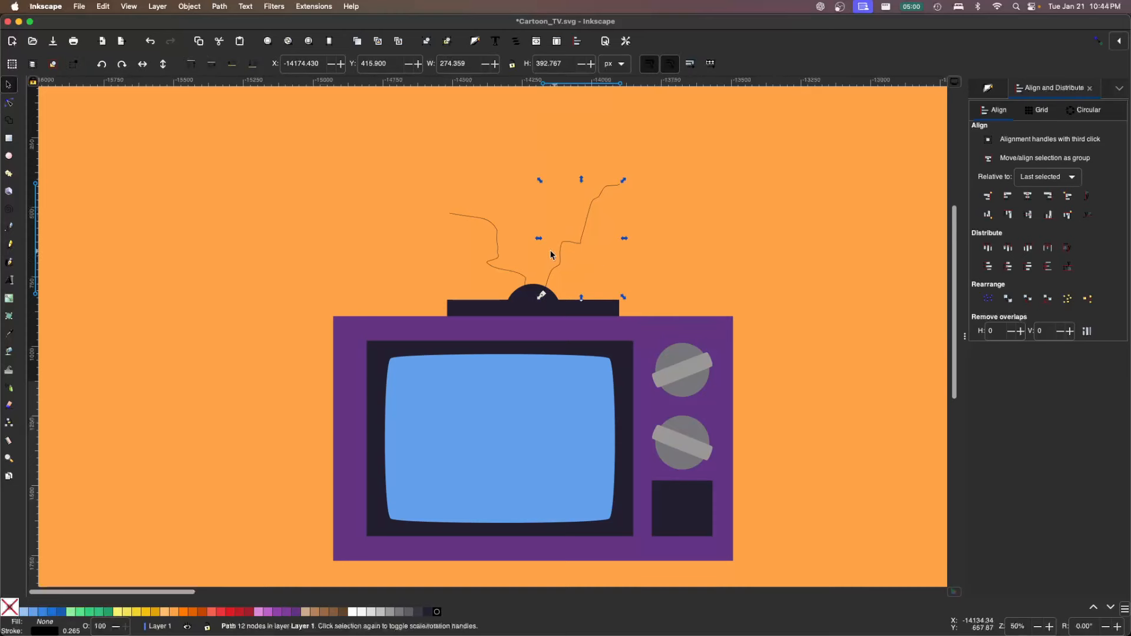
pyautogui.keyDown('shift'); pyautogui.click(494, 225); pyautogui.keyUp('shift')
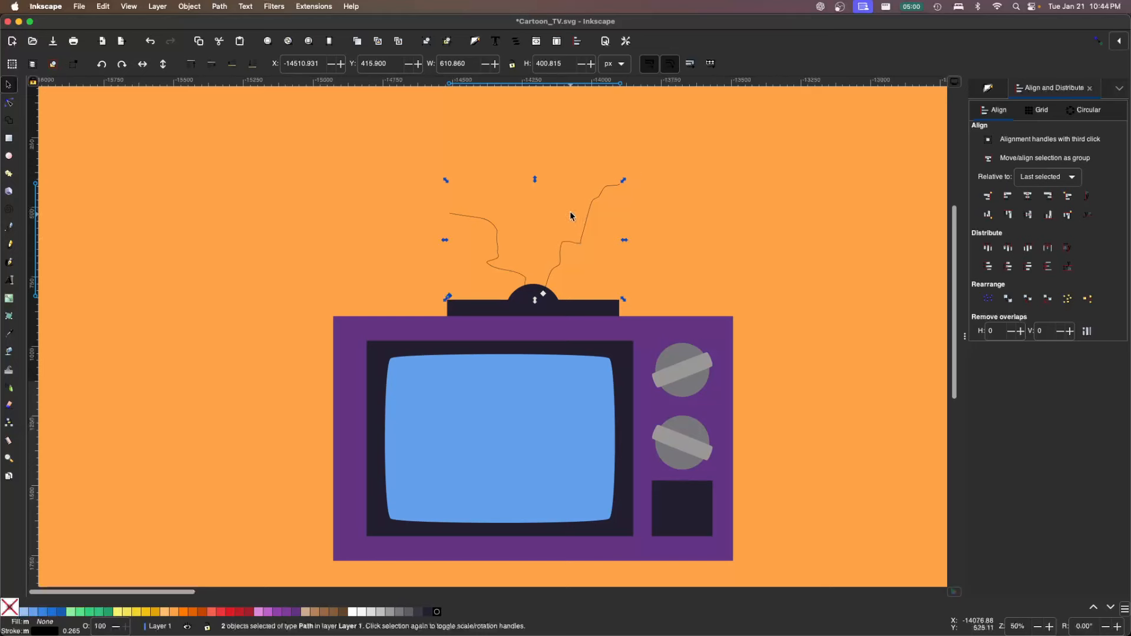
pyautogui.click(989, 89)
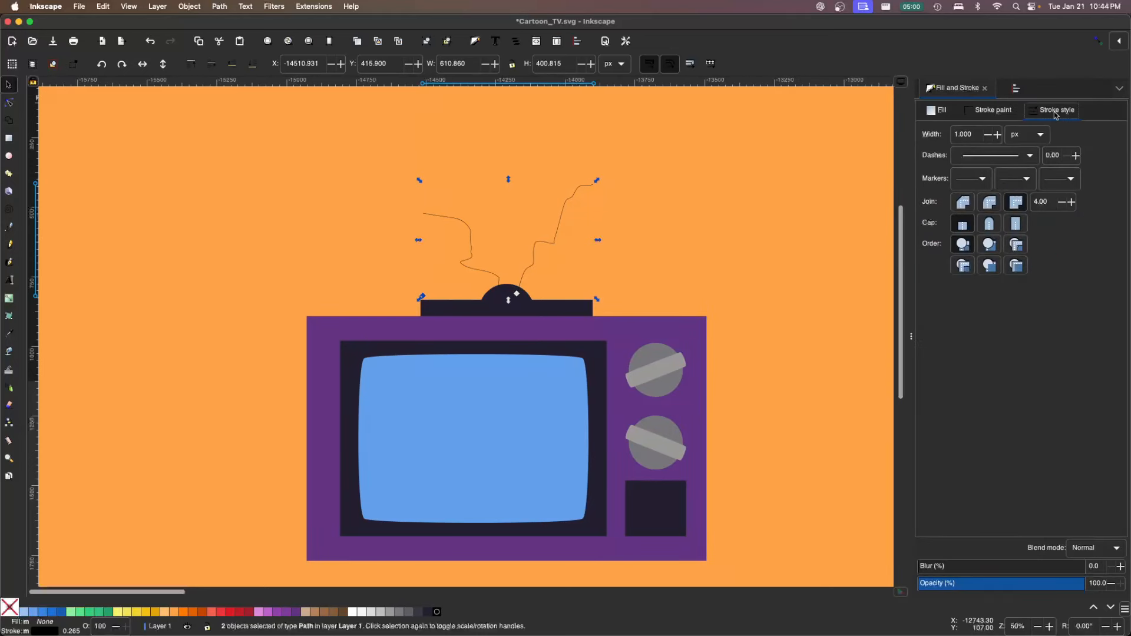
pyautogui.click(974, 133)
pyautogui.write('11')
pyautogui.press('Return')
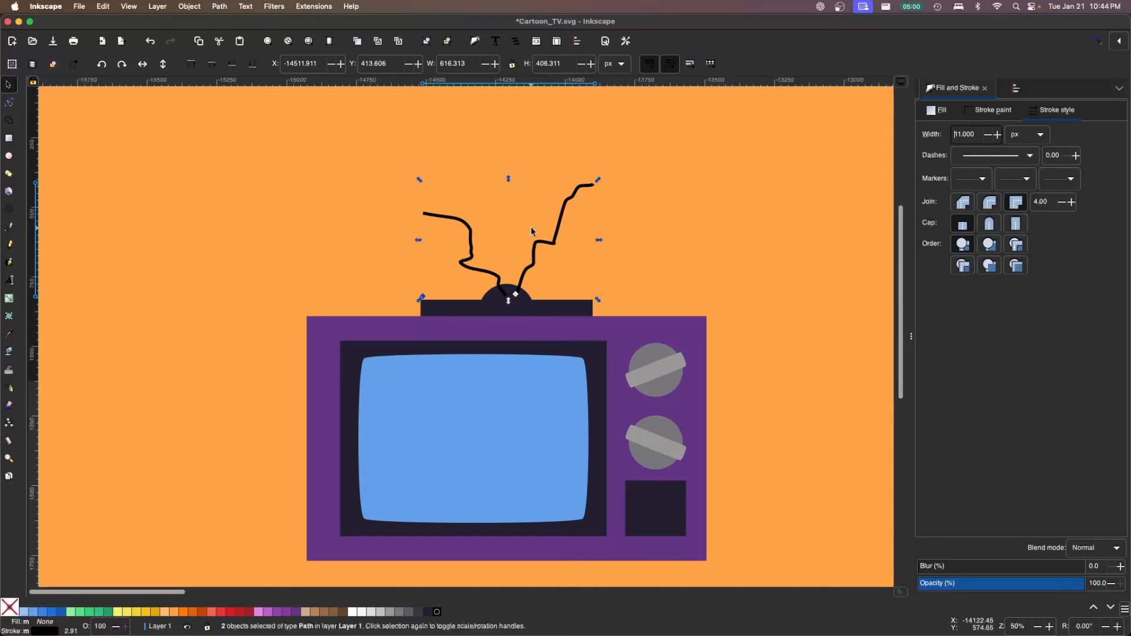
pyautogui.keyDown('shift'); pyautogui.click(428, 612); pyautogui.keyUp('shift')
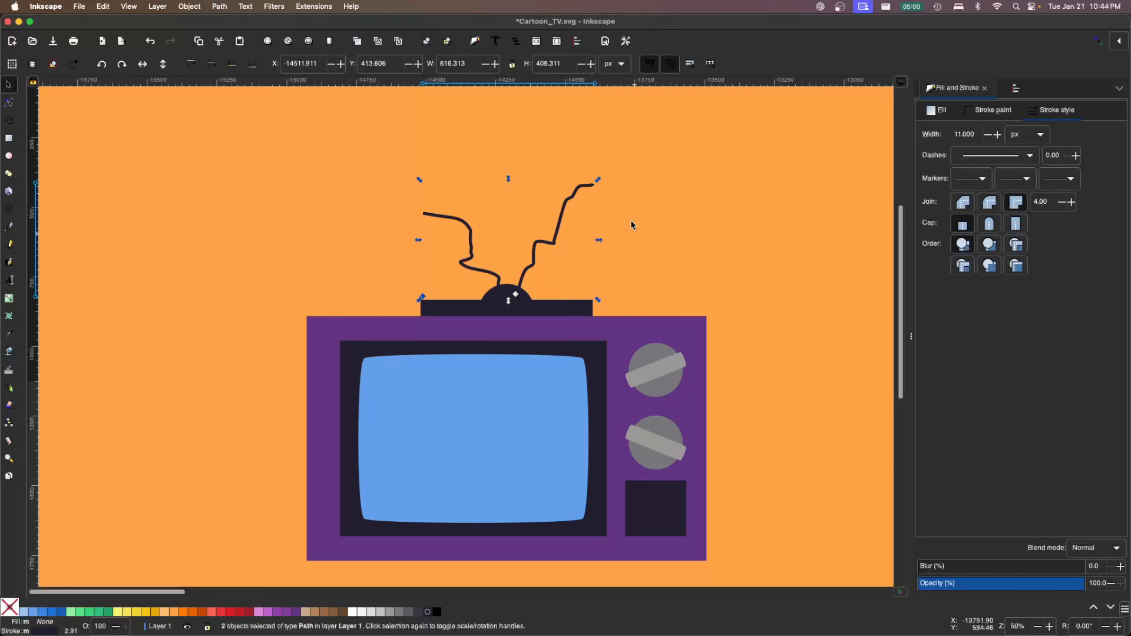
pyautogui.click(526, 229)
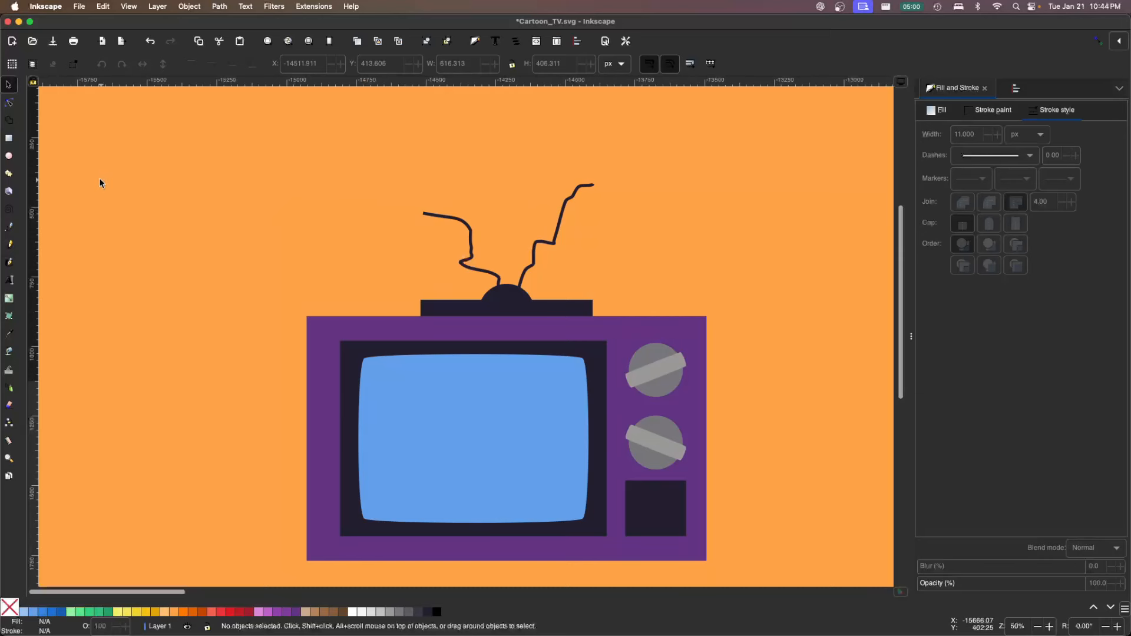
# Draw a dark circle about 43 px in diameter at the tip of the left antenna.
pyautogui.click(9, 155)
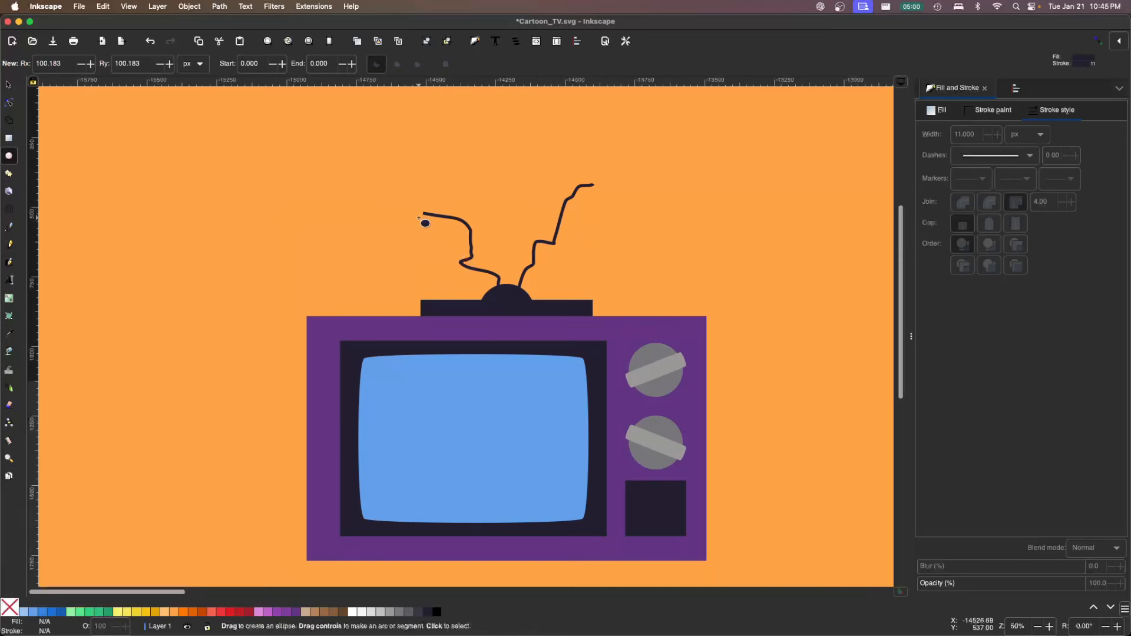
pyautogui.moveTo(412, 209); pyautogui.dragTo(423, 221)
pyautogui.press('s')
pyautogui.click(436, 247)
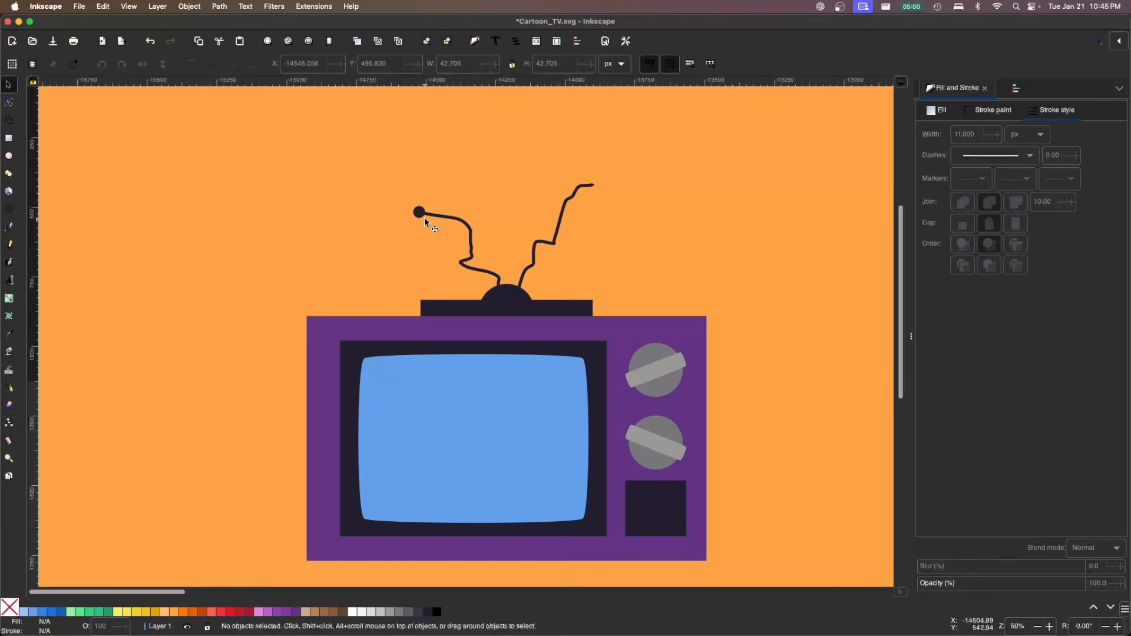
# Duplicate the antenna tip circle and place the copy on the tip of the right antenna.
pyautogui.click(423, 217)
pyautogui.rightClick(422, 213)
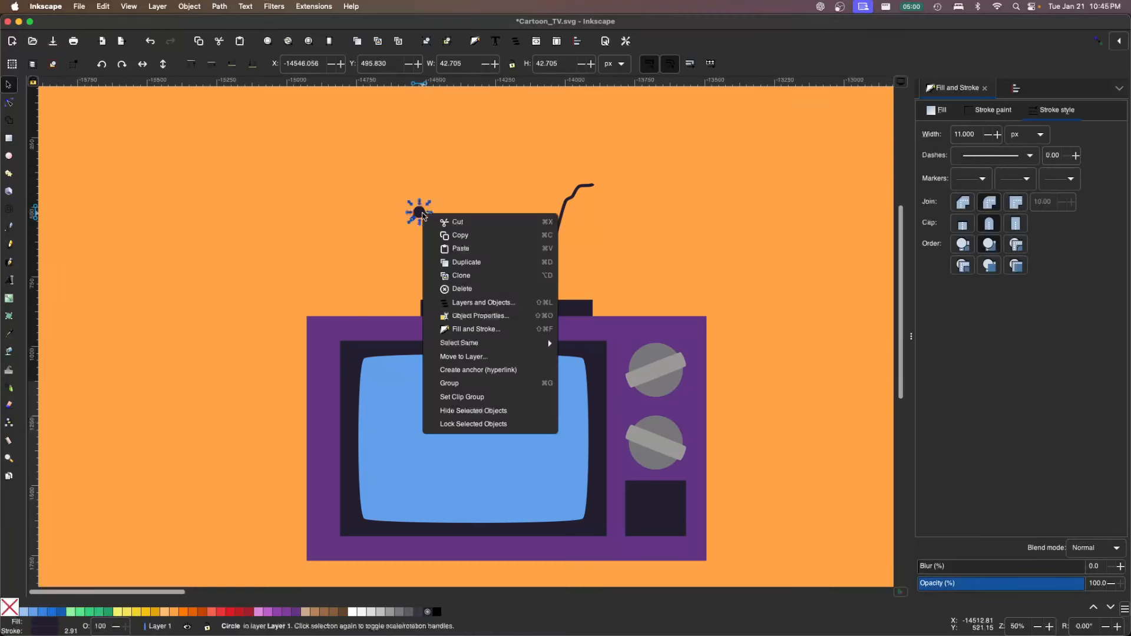
pyautogui.click(482, 264)
pyautogui.moveTo(422, 214); pyautogui.dragTo(599, 187)
pyautogui.click(709, 238)
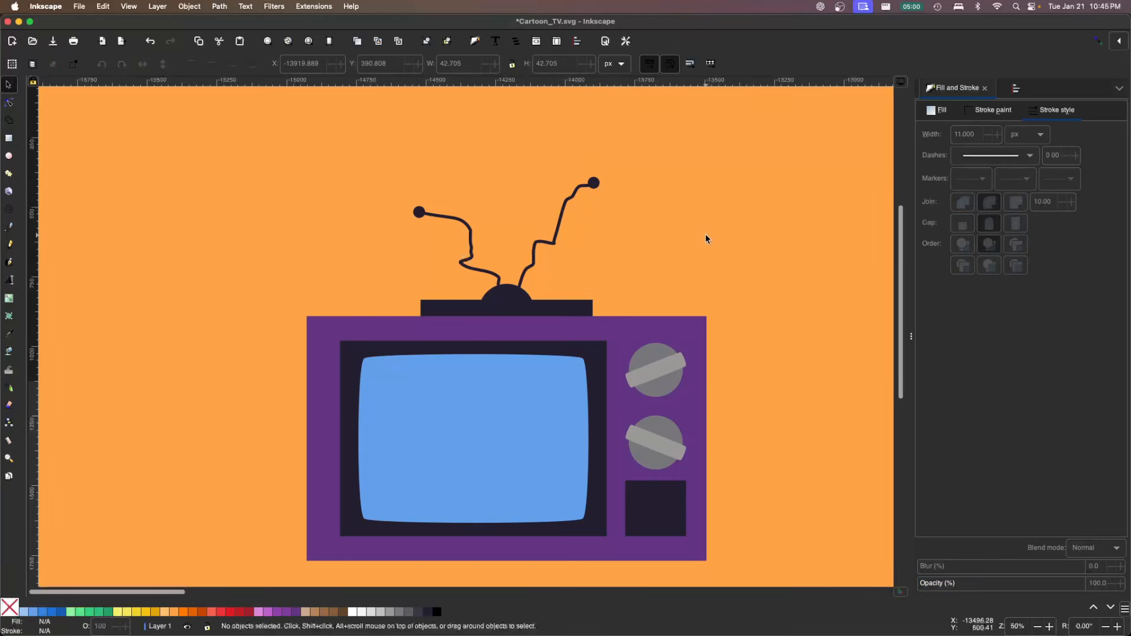
# Duplicate the dark panel below the knobs and move the copy to the purple body's lower-left corner, overlapping its bottom edge.
pyautogui.scroll(-2, 699, 251)
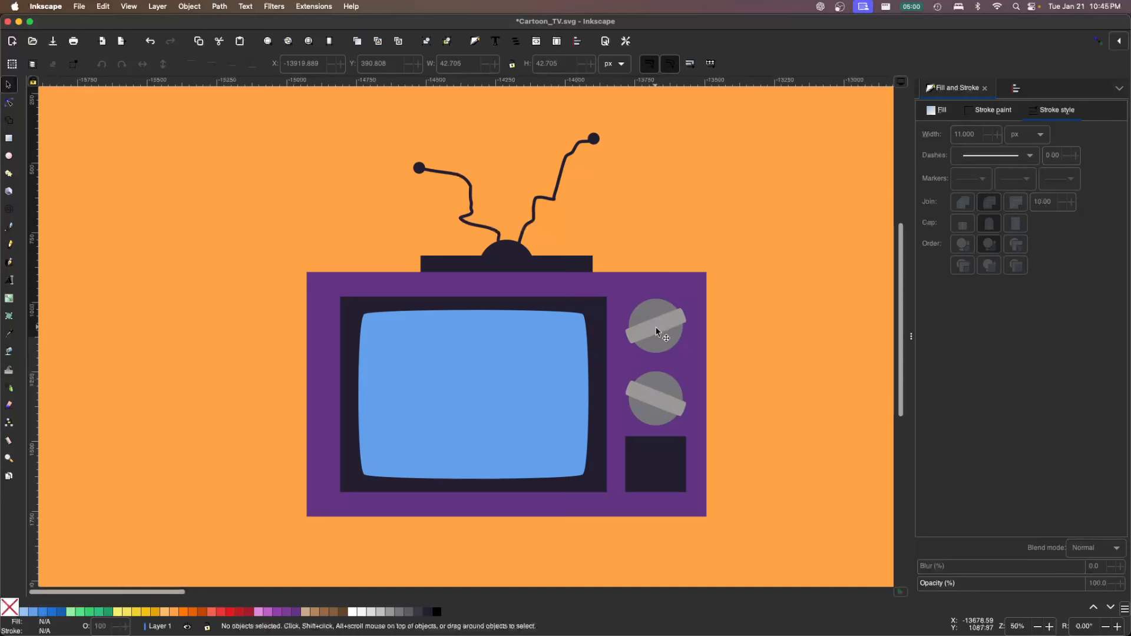
pyautogui.scroll(-2, 607, 451)
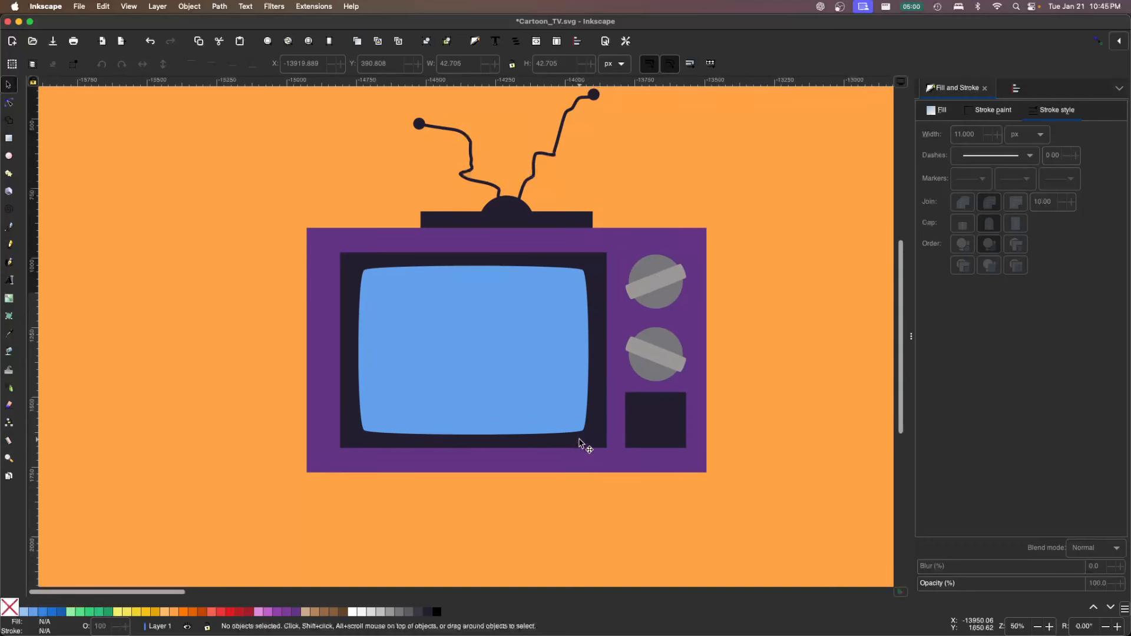
pyautogui.click(639, 441)
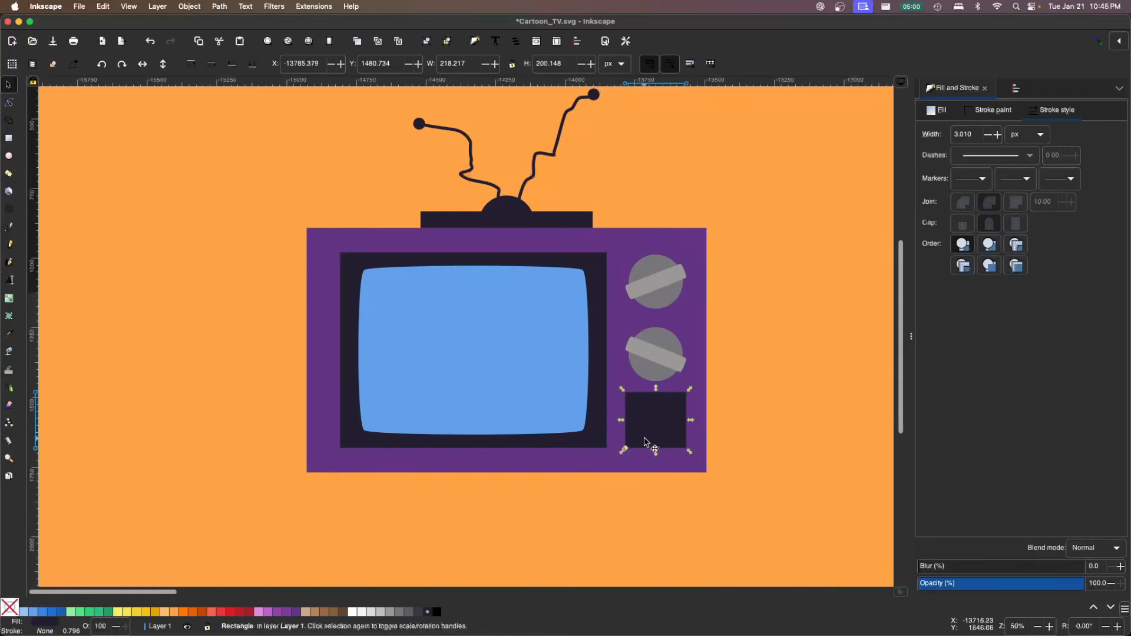
pyautogui.rightClick(657, 436)
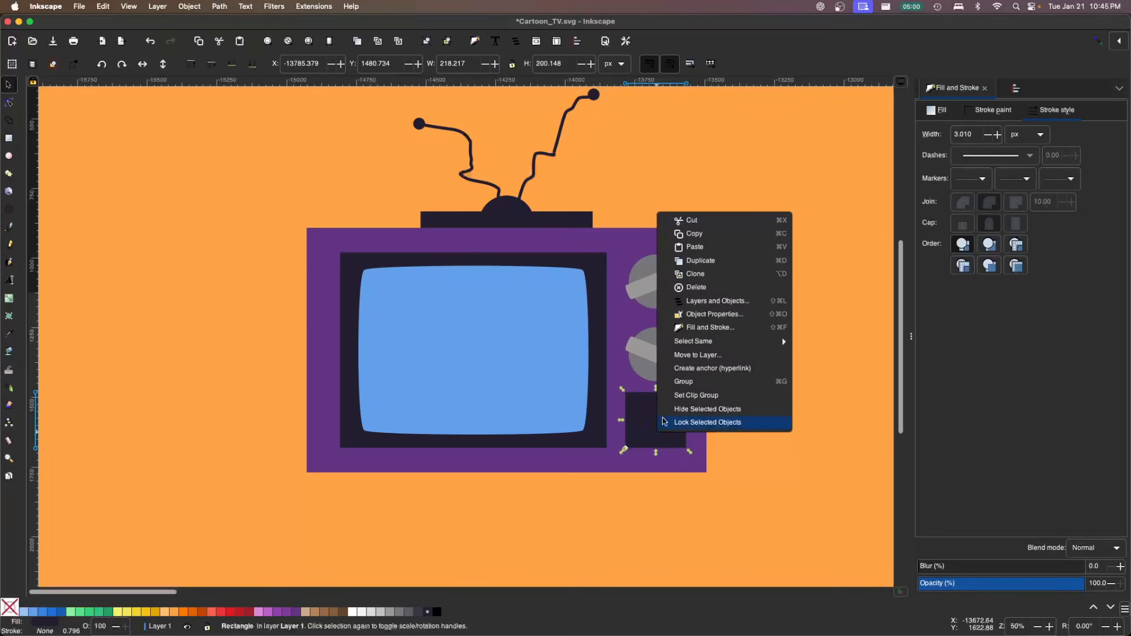
pyautogui.click(713, 264)
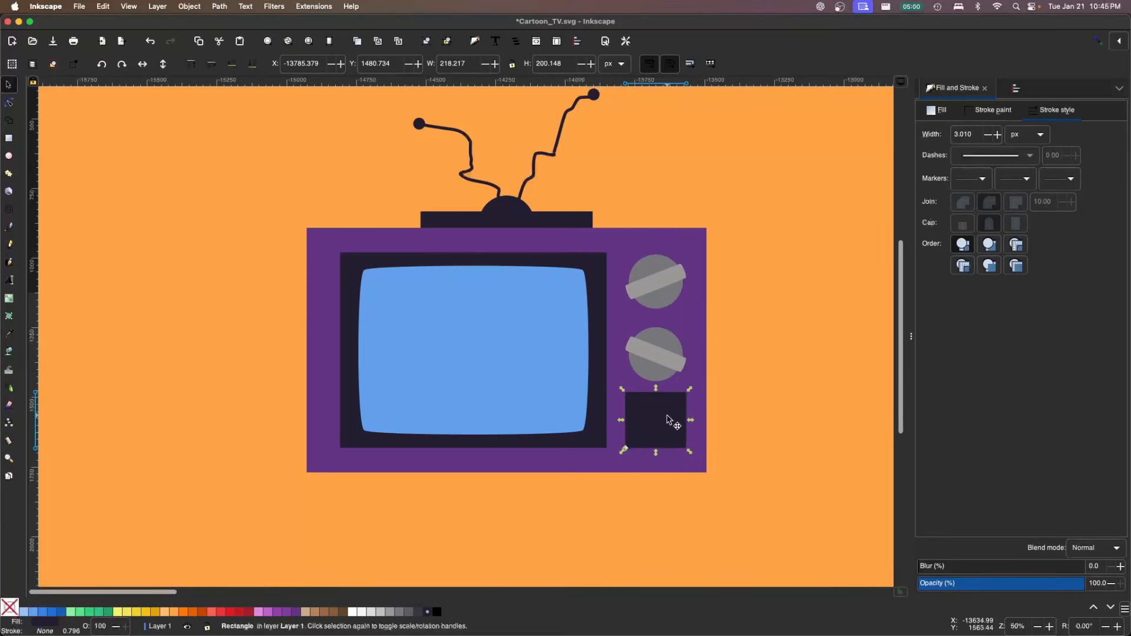
pyautogui.moveTo(680, 420); pyautogui.dragTo(357, 489)
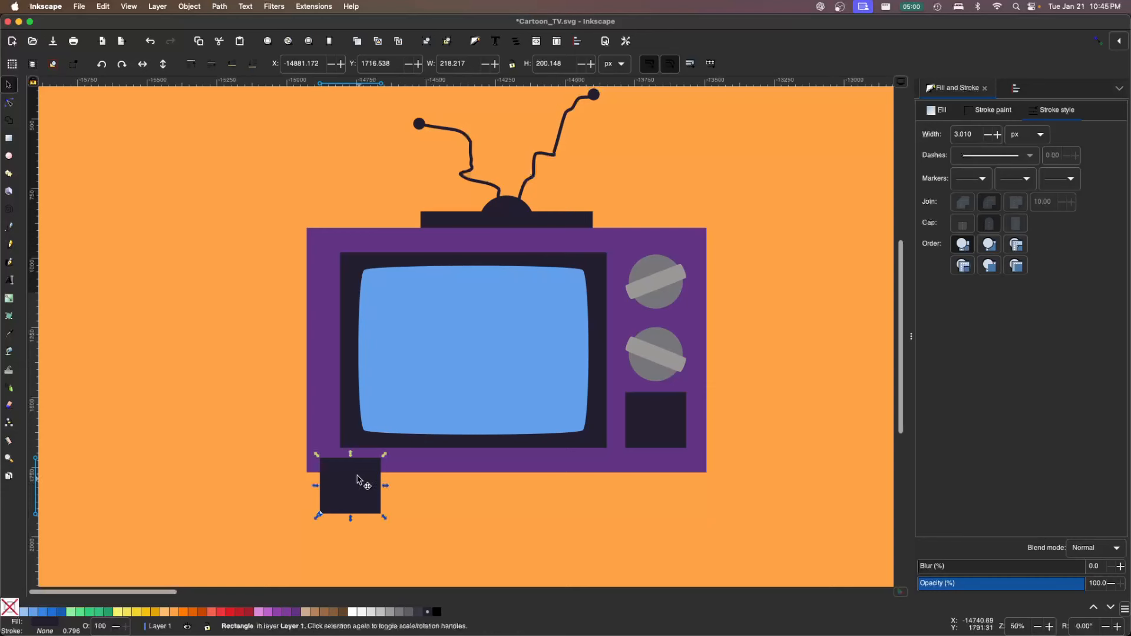
# Align the copied dark rectangle's left edge with the purple body's left edge, keeping it overlapping the body's bottom edge.
pyautogui.click(8, 460)
pyautogui.click(334, 476)
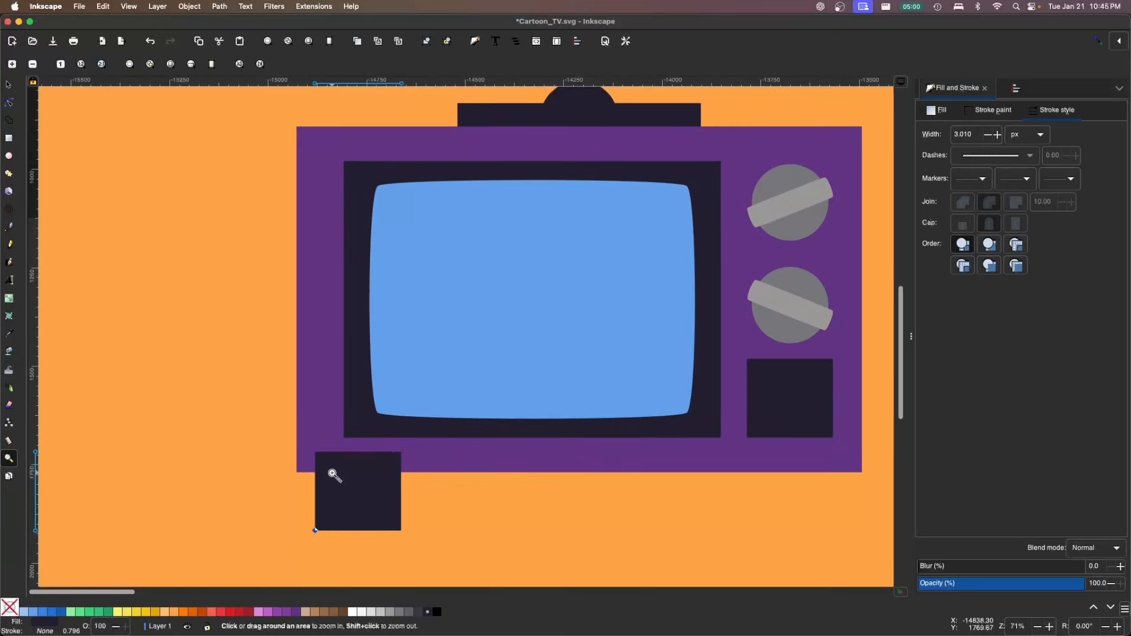
pyautogui.click(331, 474)
pyautogui.press('s')
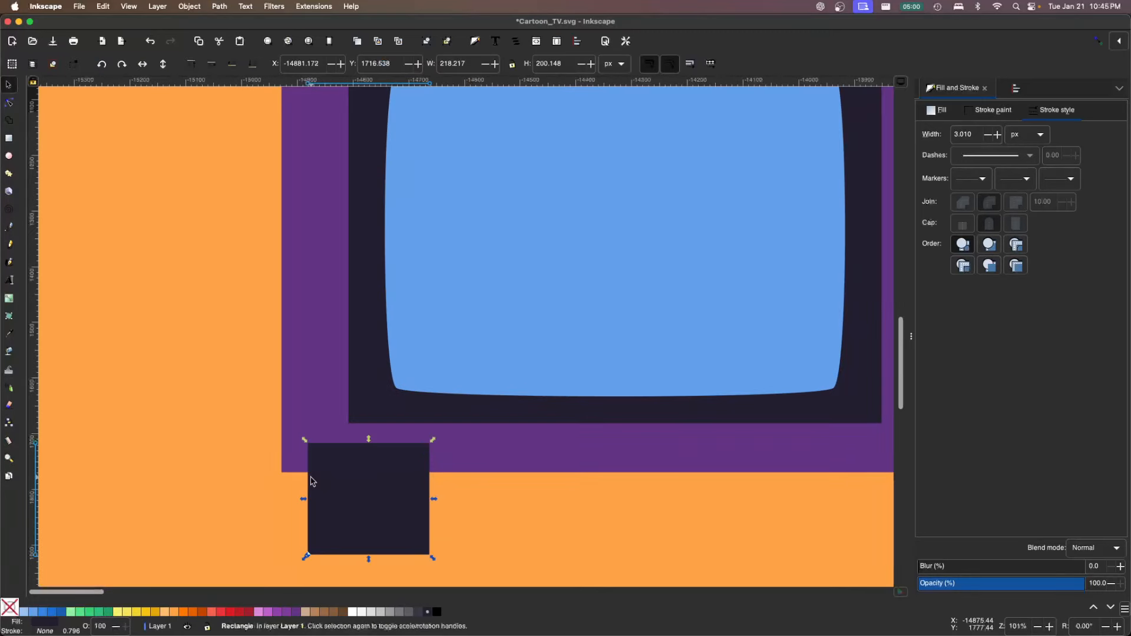
pyautogui.moveTo(351, 496); pyautogui.dragTo(397, 502)
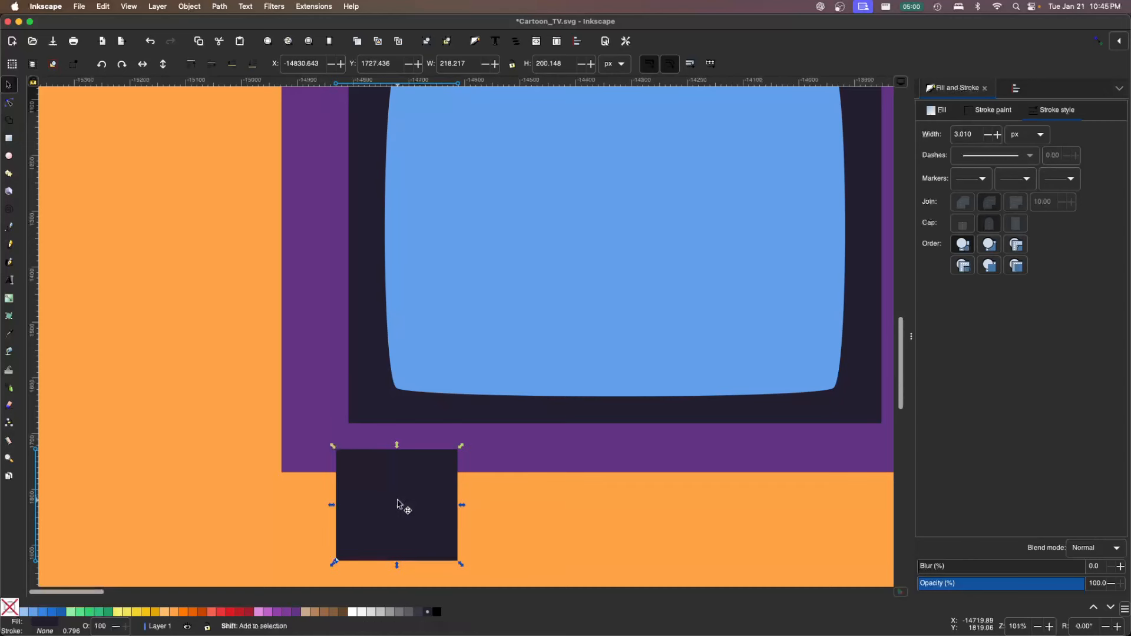
pyautogui.keyDown('shift'); pyautogui.click(312, 431); pyautogui.keyUp('shift')
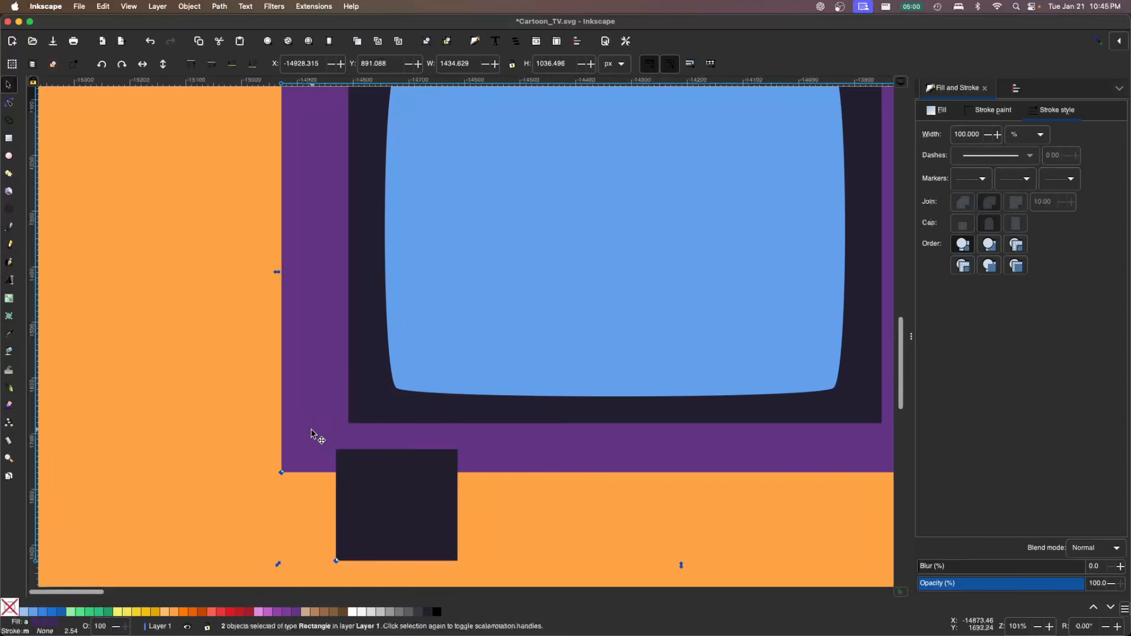
pyautogui.click(1009, 93)
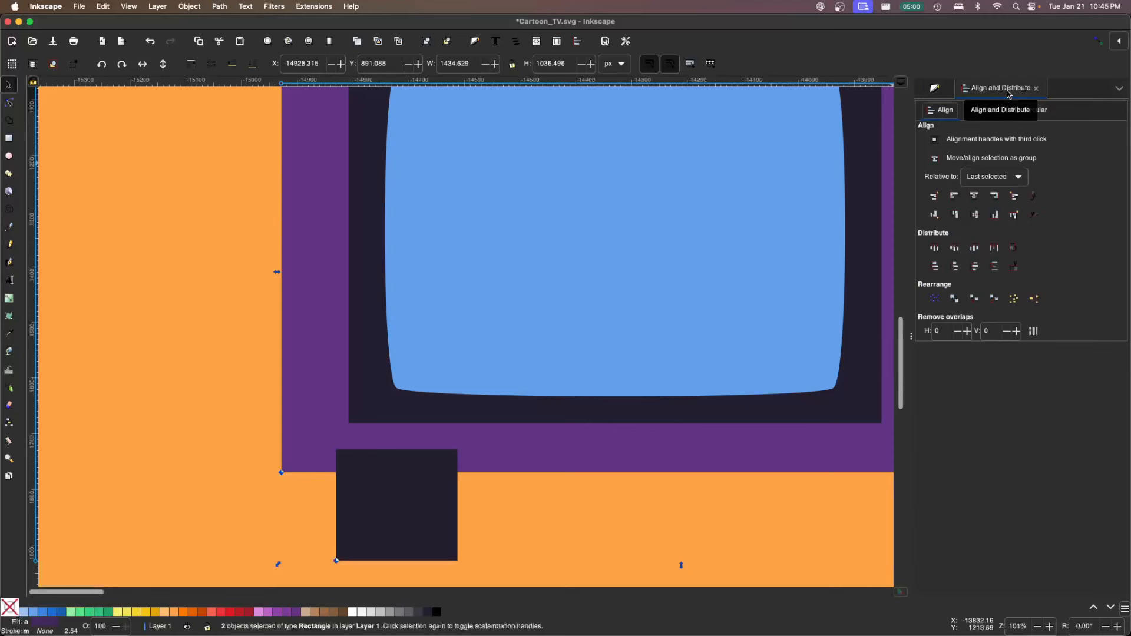
pyautogui.click(955, 197)
pyautogui.press('Escape')
# Lower the dark rectangle behind the purple body and narrow it from its right side to about 143 px wide.
pyautogui.click(373, 512)
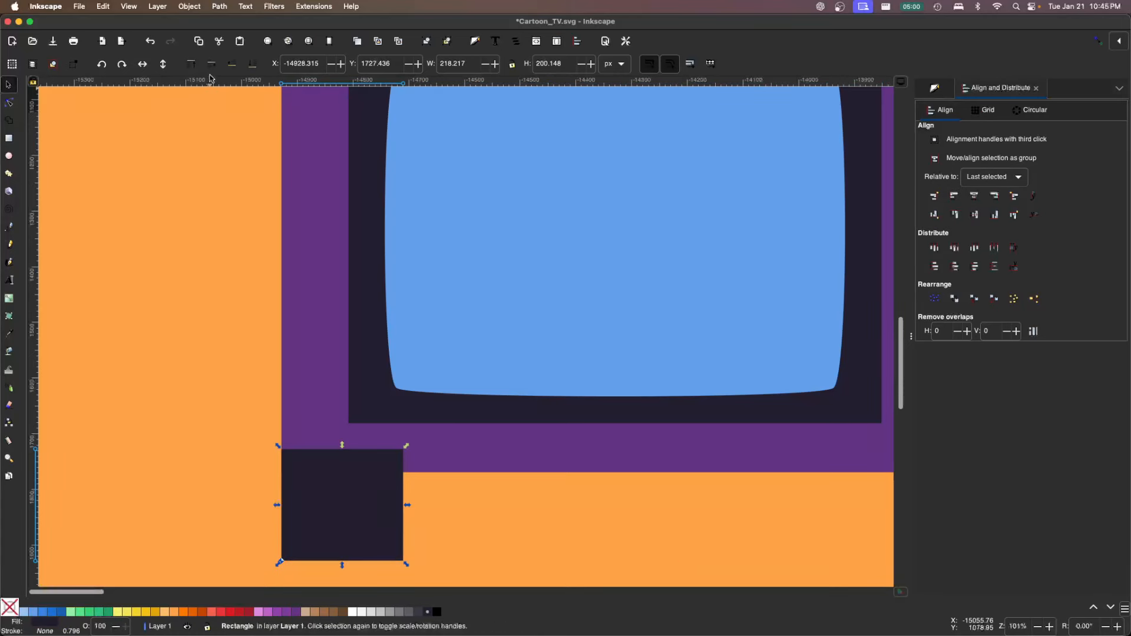
pyautogui.click(230, 66)
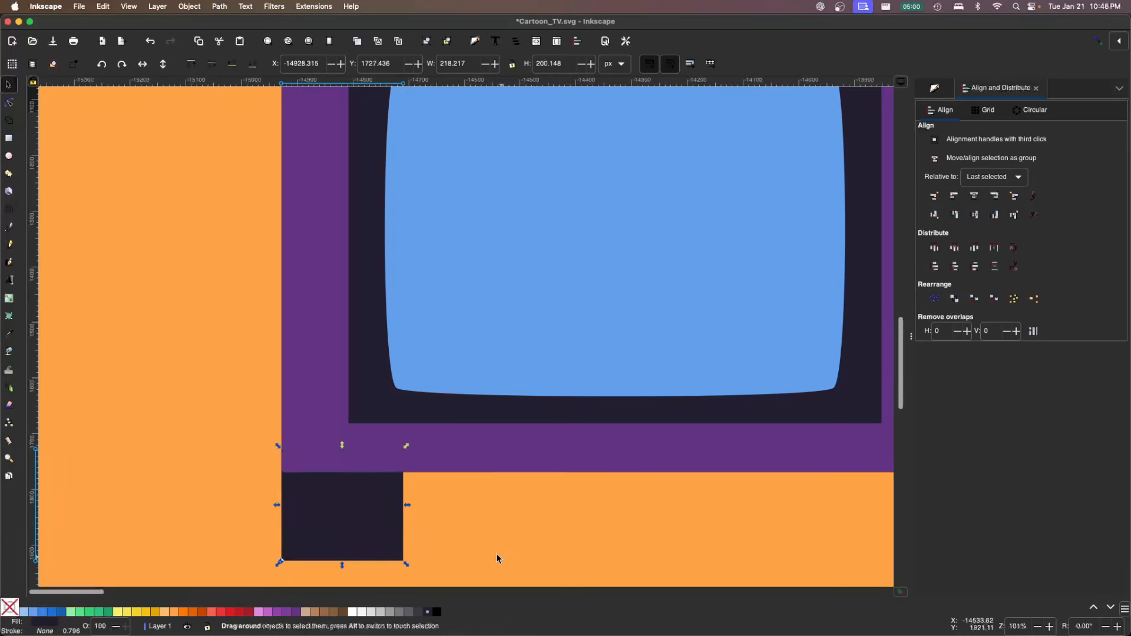
pyautogui.moveTo(408, 505); pyautogui.dragTo(365, 504)
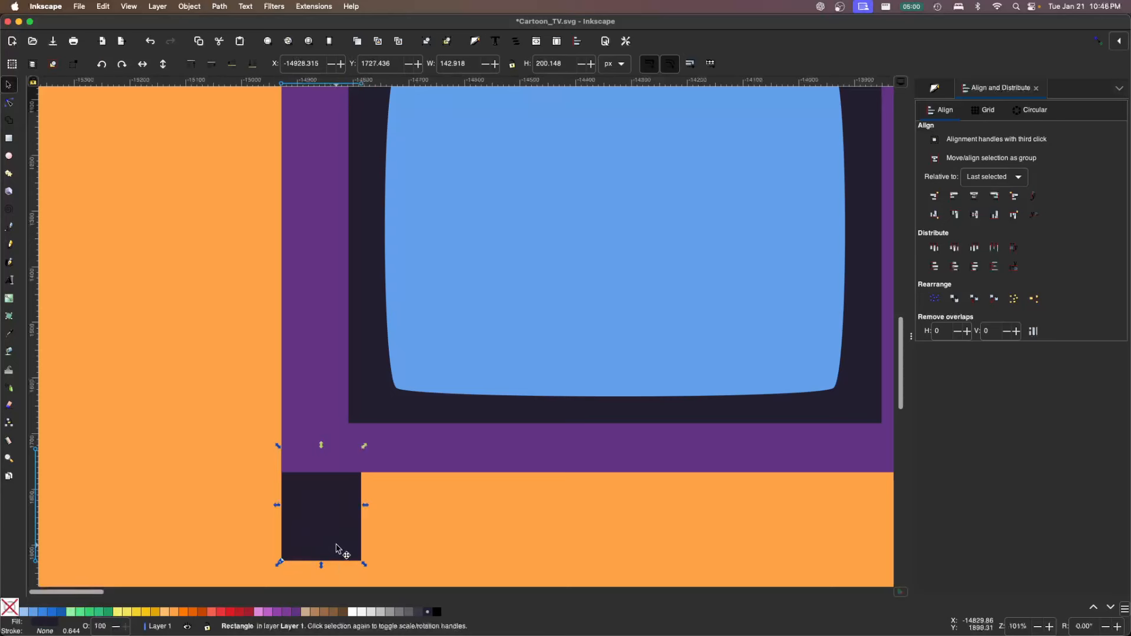
# Convert the rectangle to a path and taper it into a leg by moving its bottom-right node about 59 px horizontally inward.
pyautogui.click(220, 6)
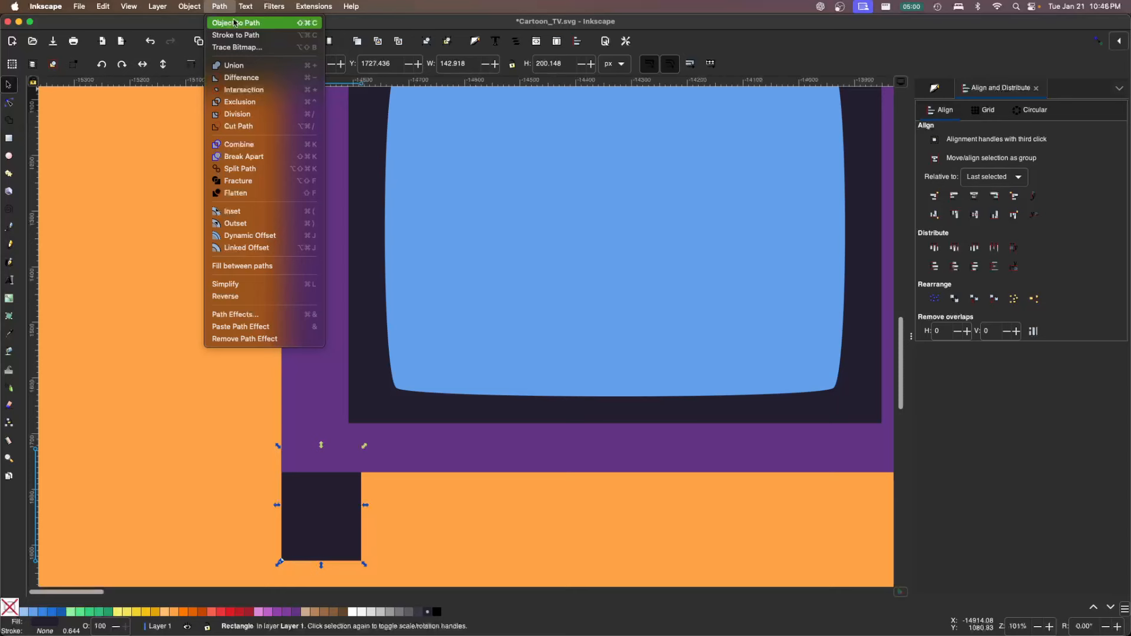
pyautogui.click(235, 23)
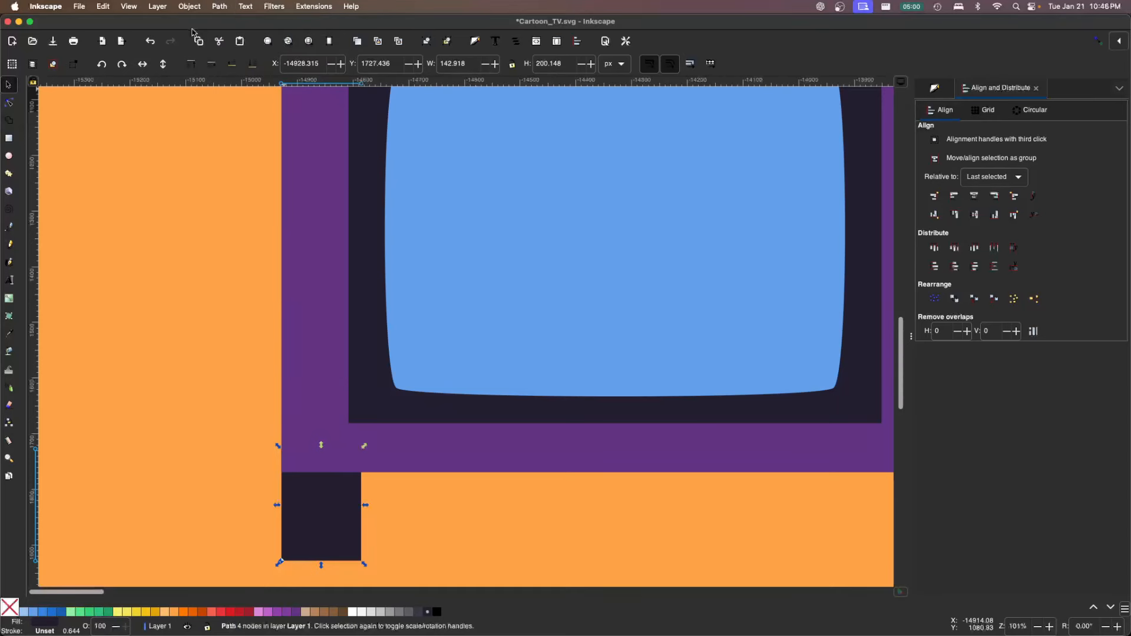
pyautogui.click(10, 106)
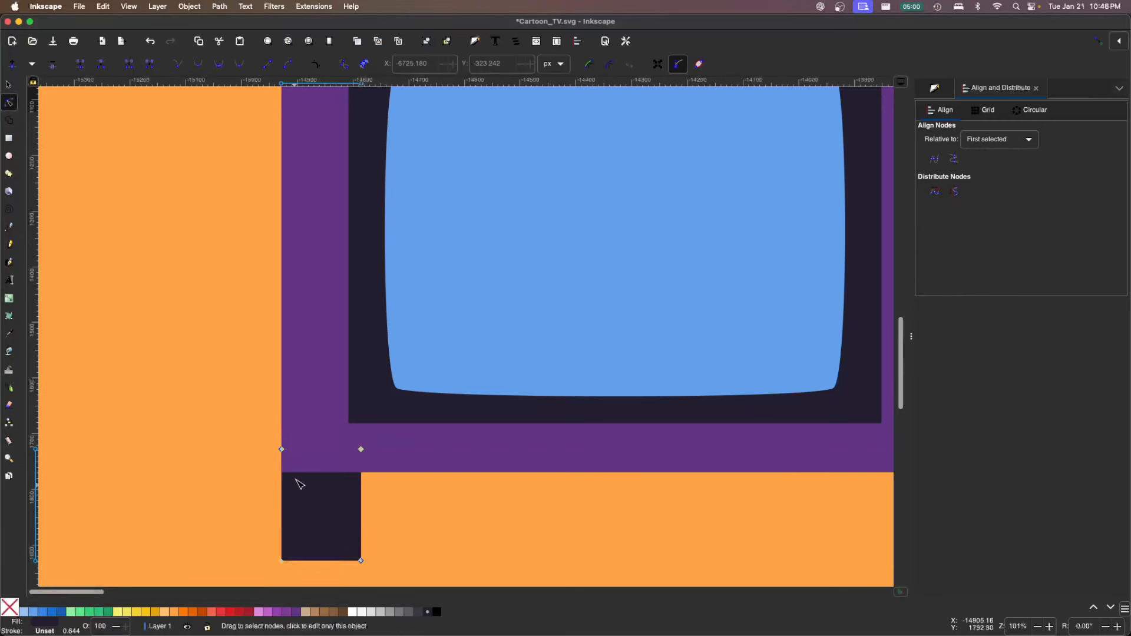
pyautogui.click(362, 561)
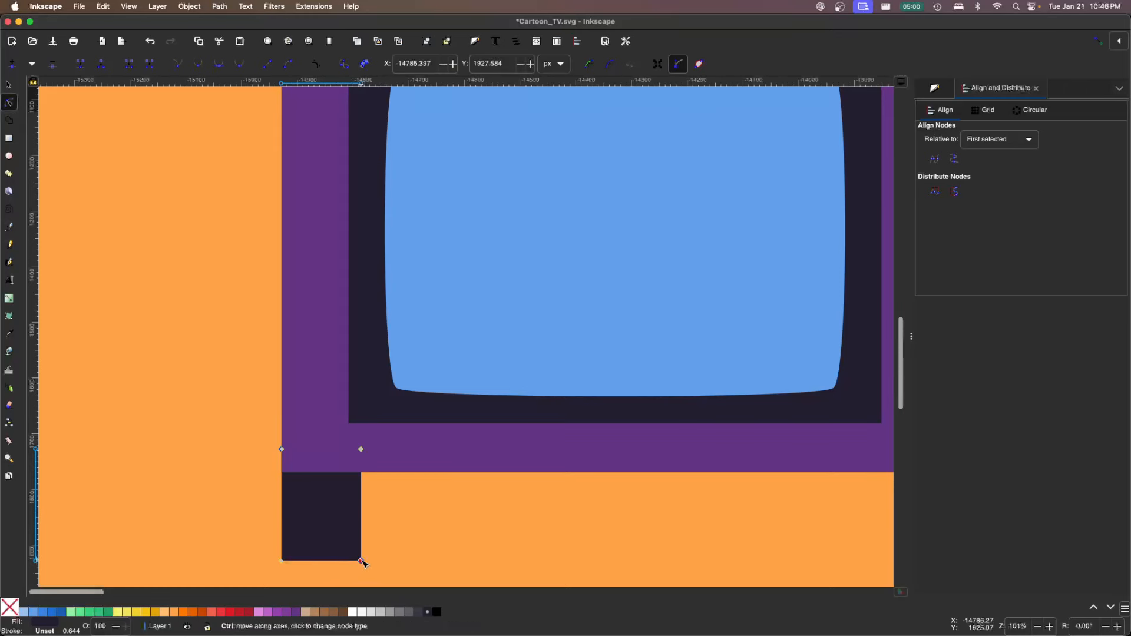
pyautogui.moveTo(361, 561); pyautogui.dragTo(331, 564)
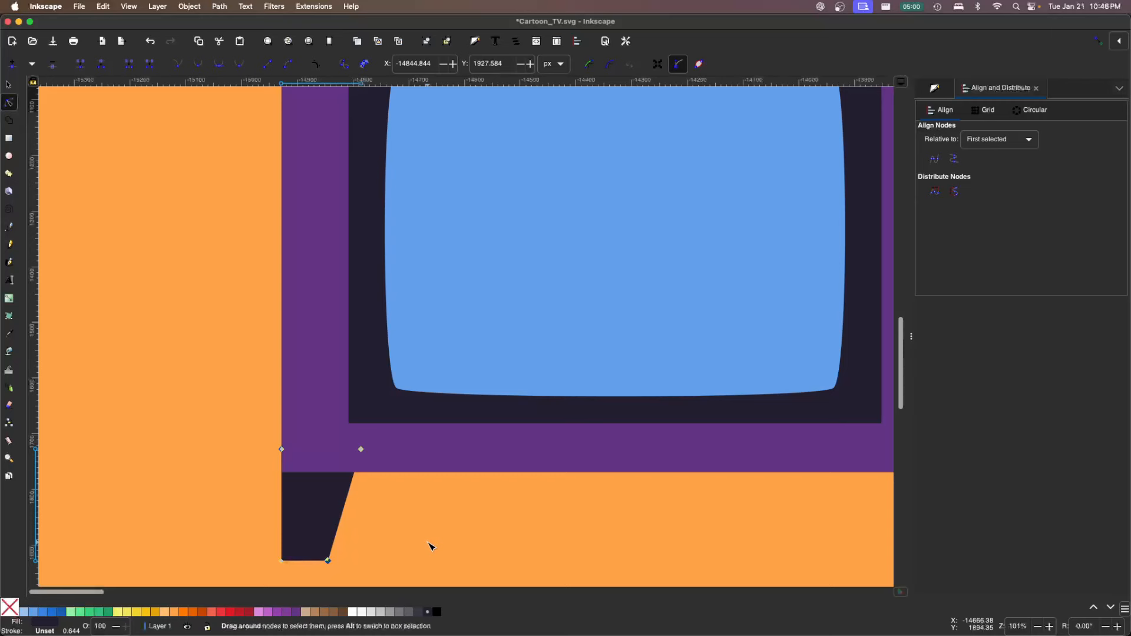
pyautogui.press('s')
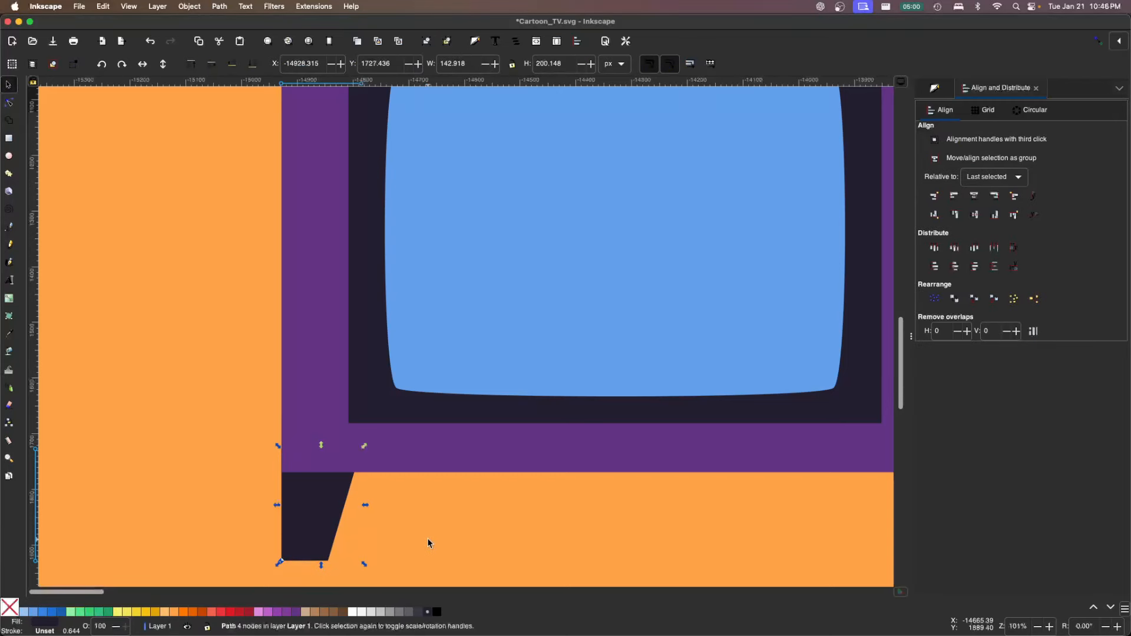
# Duplicate the tapered leg, flip the copy horizontally and move it about 828 px horizontally to the right along the body's bottom edge.
pyautogui.scroll(-2, 425, 540)
pyautogui.hscroll(2, 426, 541)
pyautogui.click(430, 538)
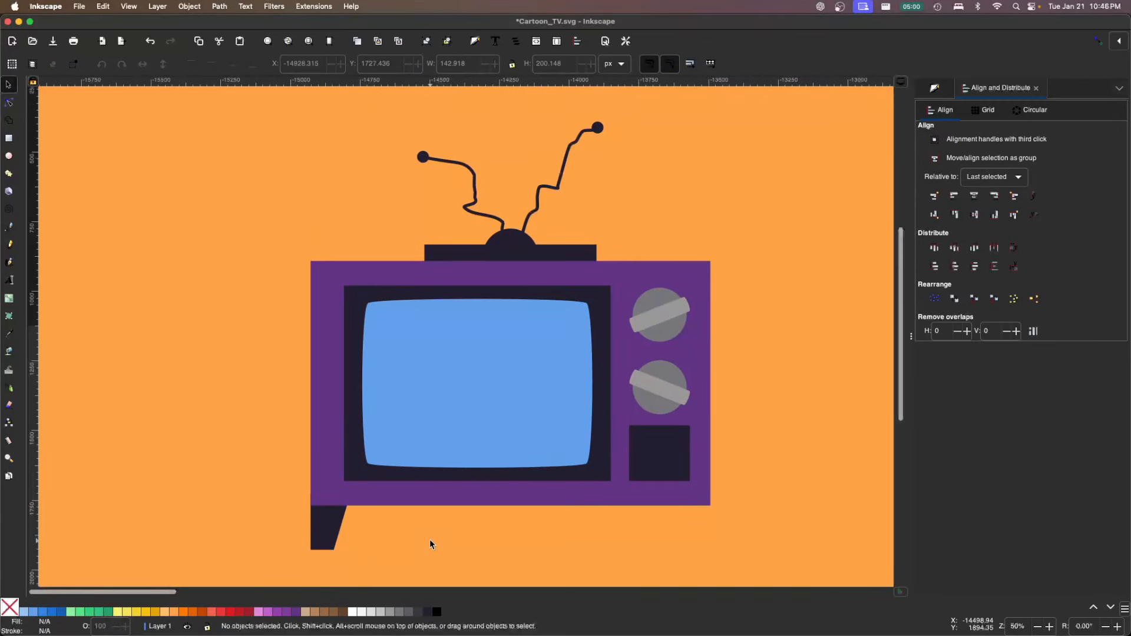
pyautogui.press('ctrl')
pyautogui.click(329, 533)
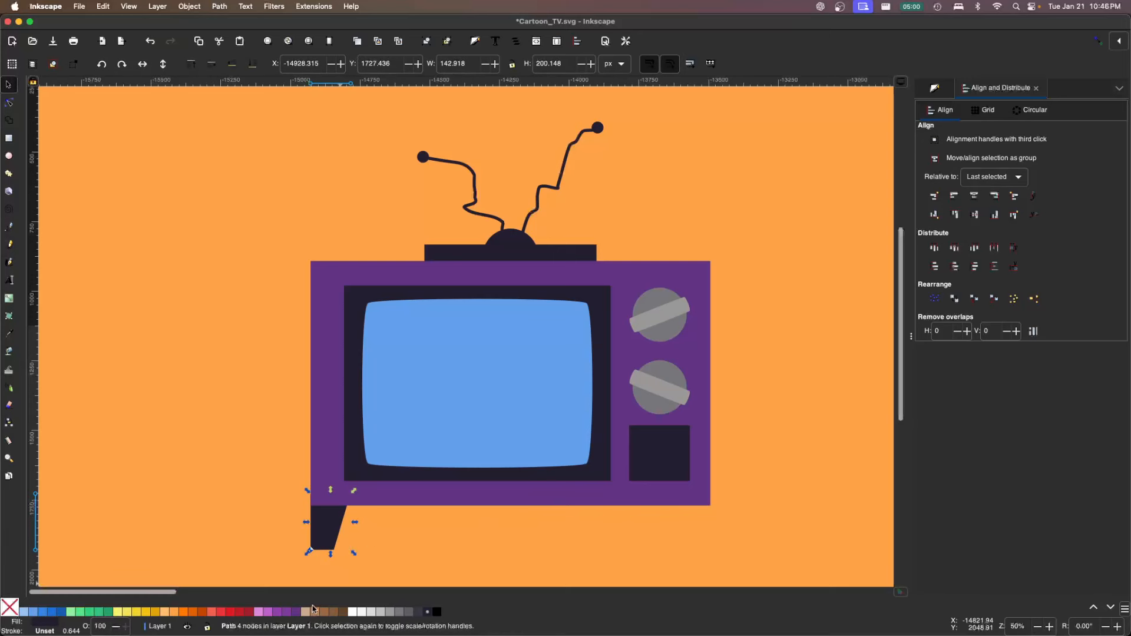
pyautogui.rightClick(327, 532)
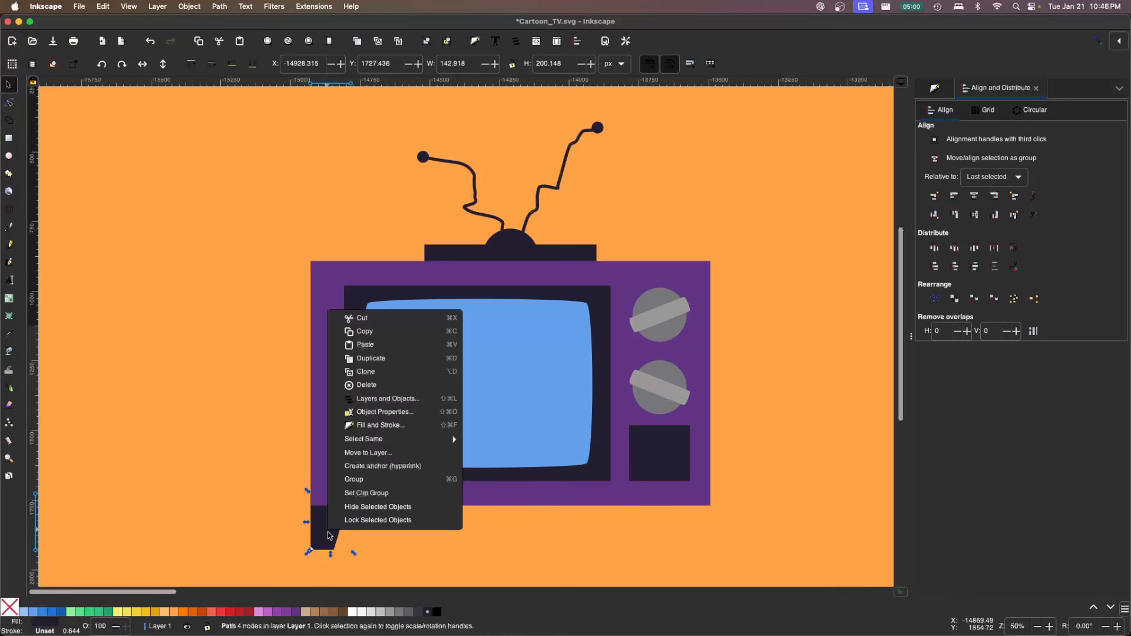
pyautogui.click(392, 356)
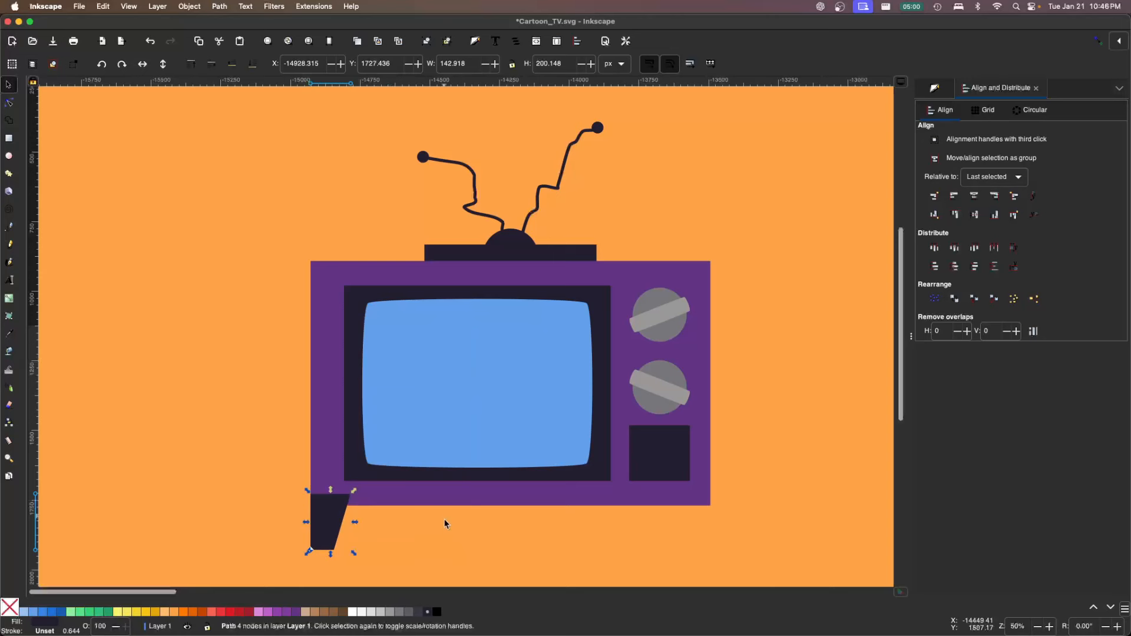
pyautogui.hotkey('ctrl', 'd')
pyautogui.click(144, 64)
pyautogui.moveTo(323, 533); pyautogui.dragTo(567, 533)
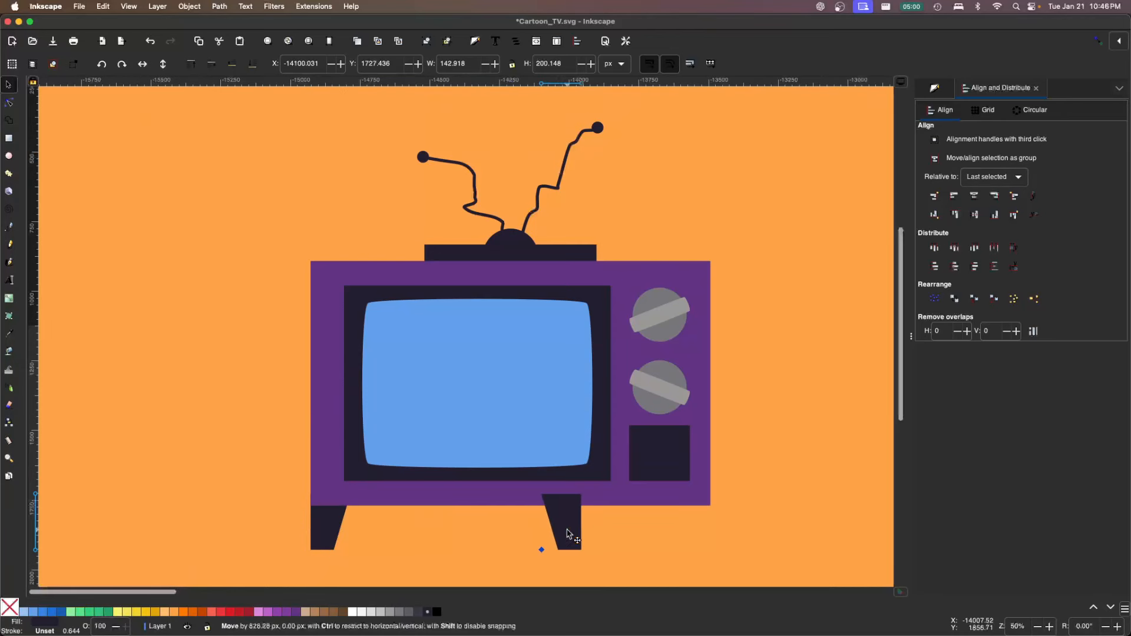
# Align the mirrored leg's right edge with the purple body's right edge and lower the leg behind the body.
pyautogui.keyDown('shift'); pyautogui.click(665, 503); pyautogui.keyUp('shift')
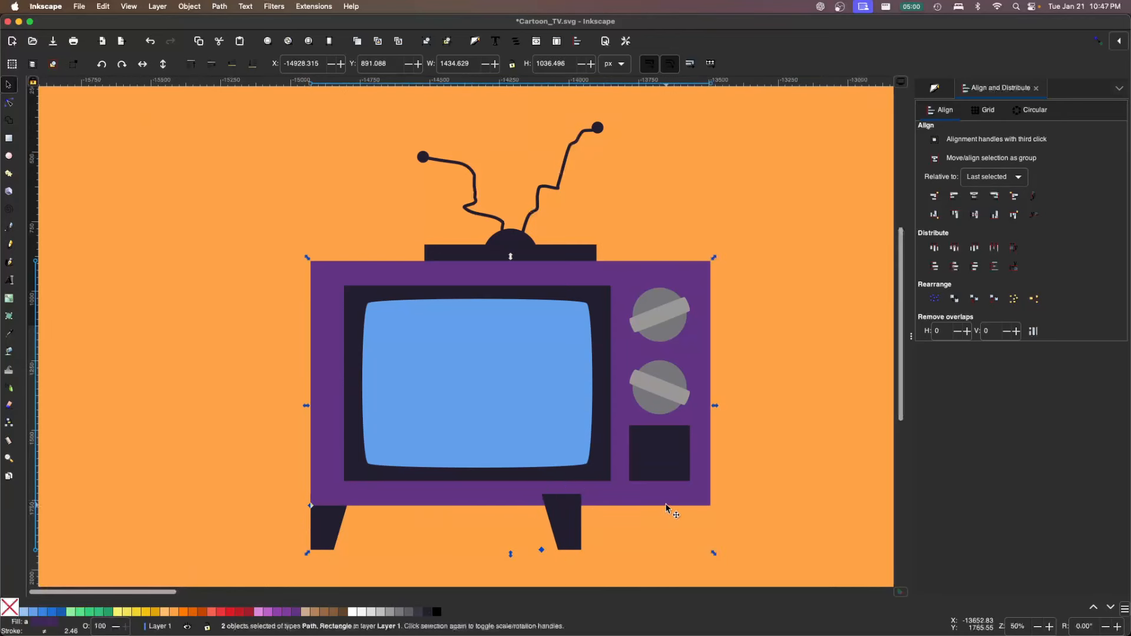
pyautogui.click(994, 197)
pyautogui.click(711, 539)
pyautogui.click(690, 525)
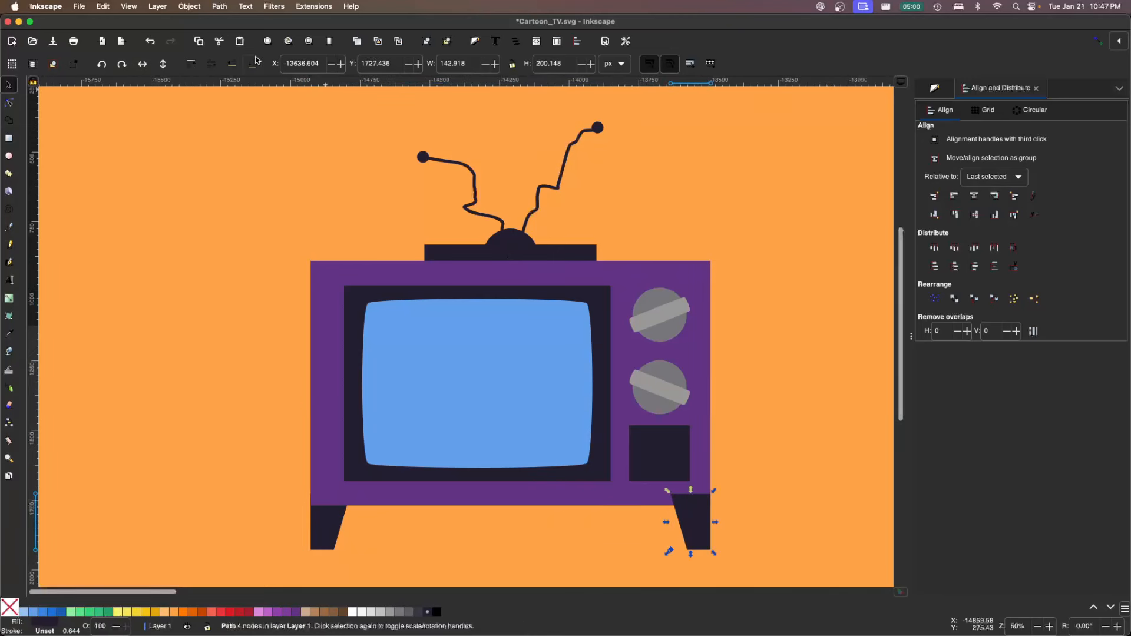
pyautogui.click(346, 112)
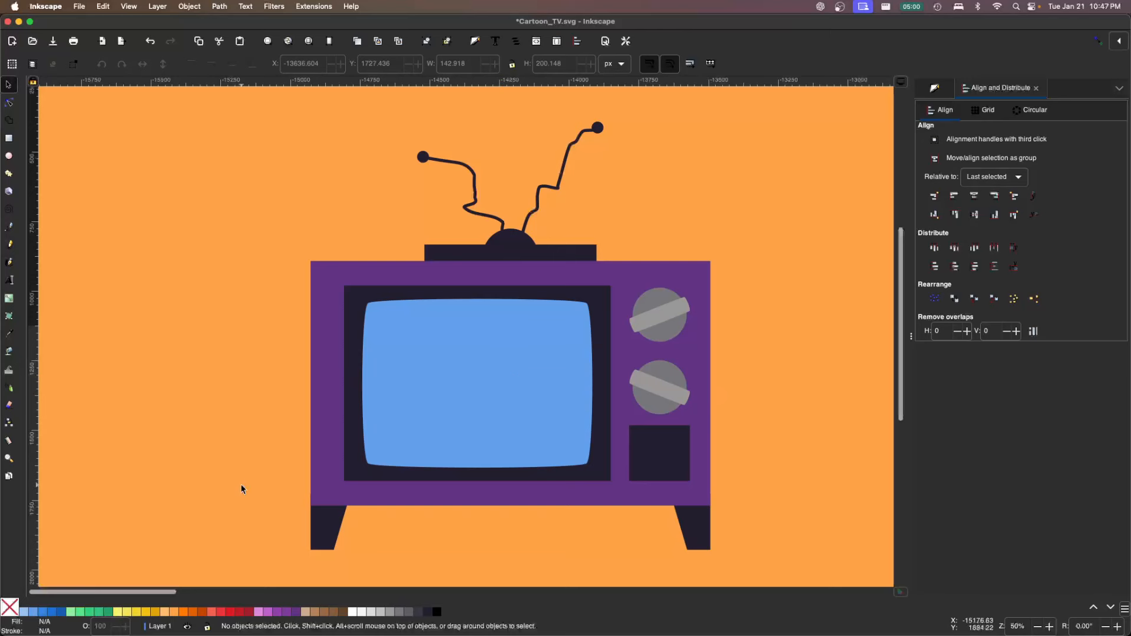
# Duplicate the dark screen frame and fill the copy with light blue.
pyautogui.click(368, 479)
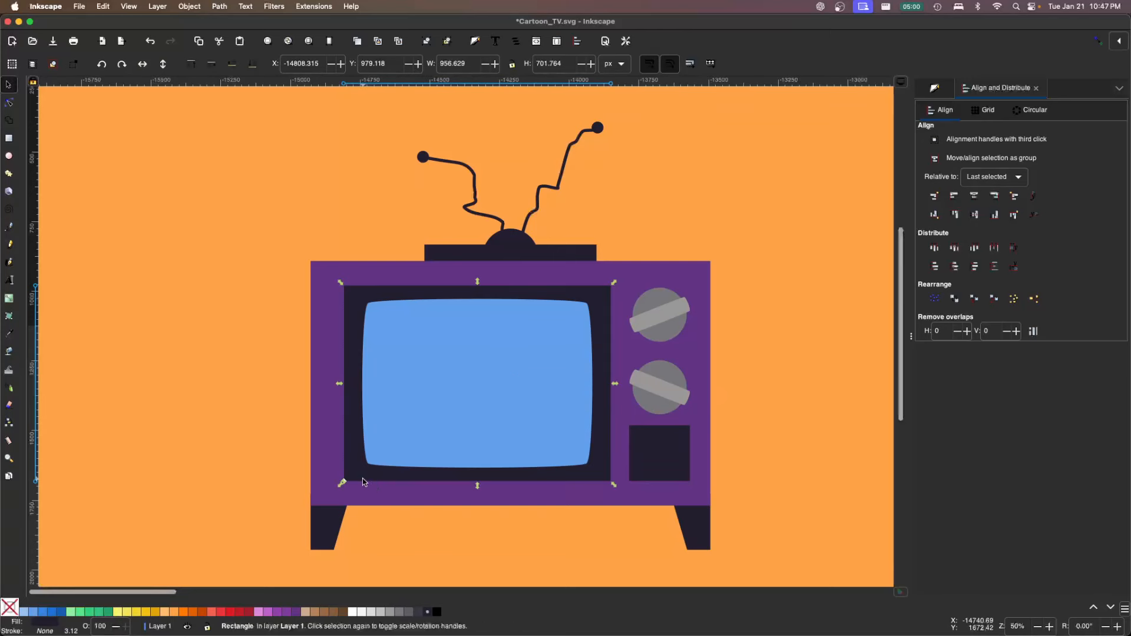
pyautogui.rightClick(362, 479)
pyautogui.click(410, 308)
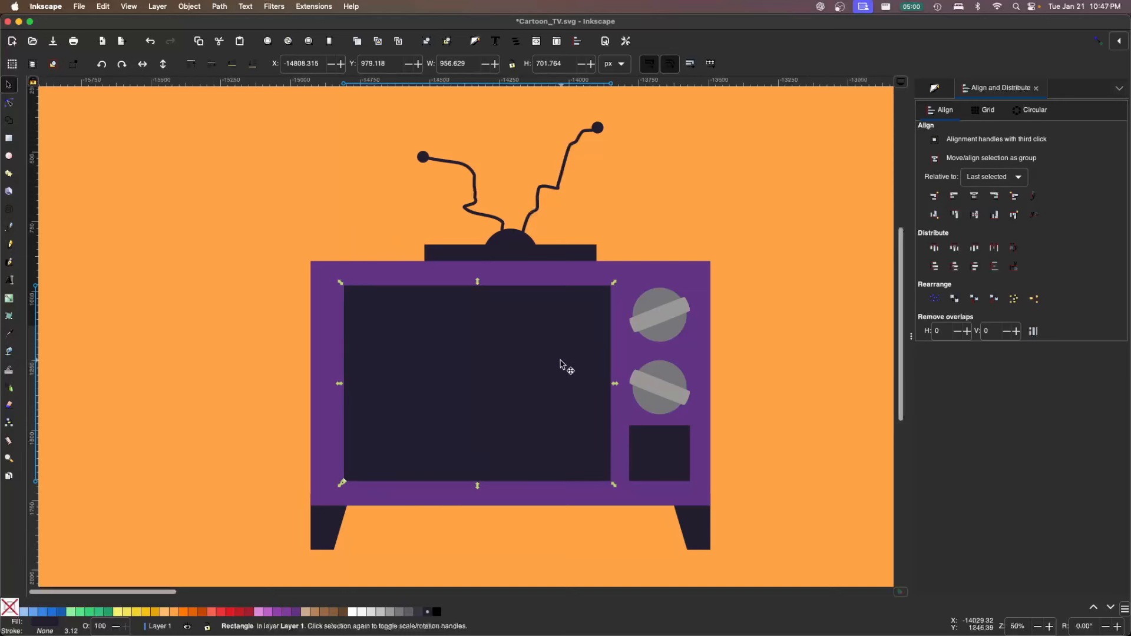
pyautogui.click(25, 611)
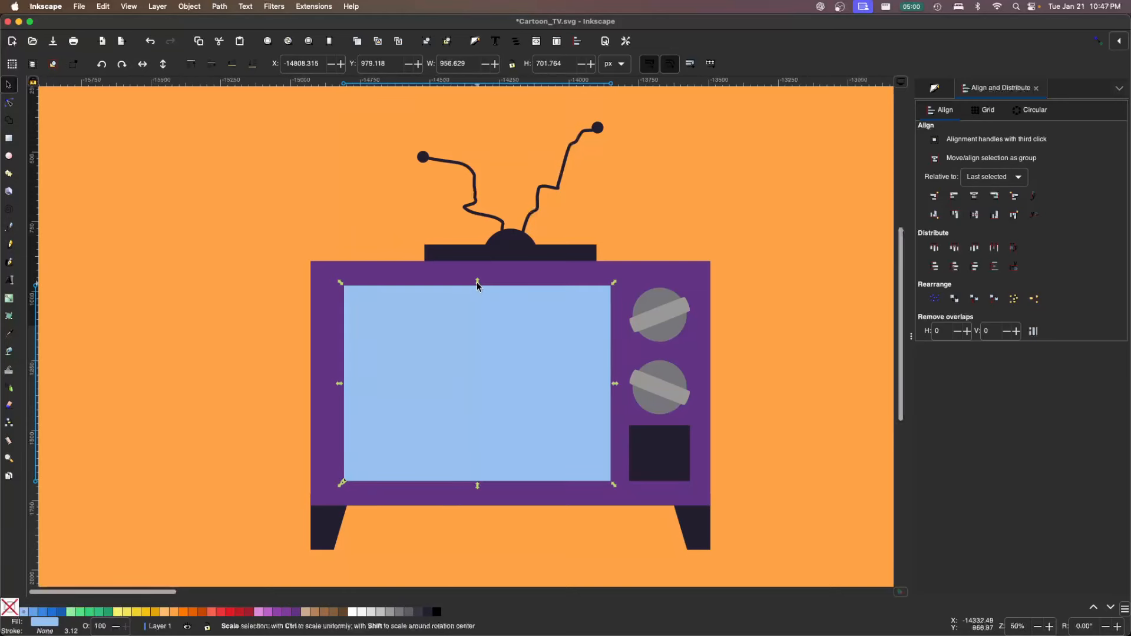
# Flatten the light-blue rectangle into a strip about 218 px tall, then duplicate it into two progressively thinner horizontal strips above it.
pyautogui.moveTo(478, 282); pyautogui.dragTo(523, 369)
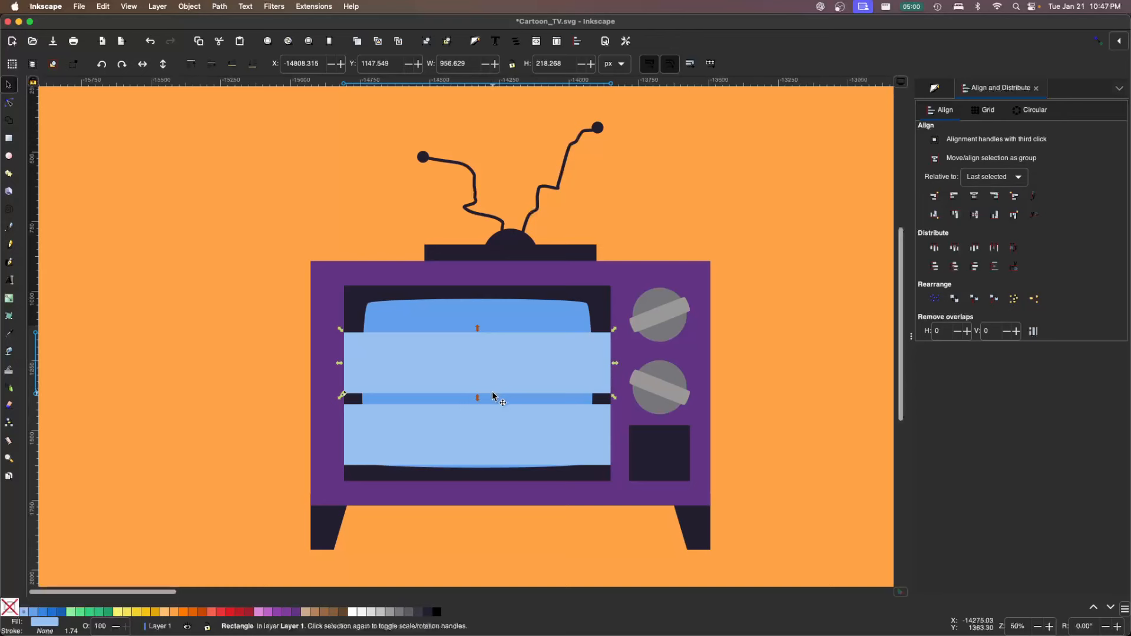
pyautogui.moveTo(479, 398); pyautogui.dragTo(494, 377)
pyautogui.hotkey('ctrl', 'd')
pyautogui.hotkey('ctrl', 'z')
# Move the three light-blue strips up about 44 px together and unite them into one path.
pyautogui.keyDown('shift'); pyautogui.click(518, 355); pyautogui.keyUp('shift')
pyautogui.keyDown('shift'); pyautogui.click(545, 447); pyautogui.keyUp('shift')
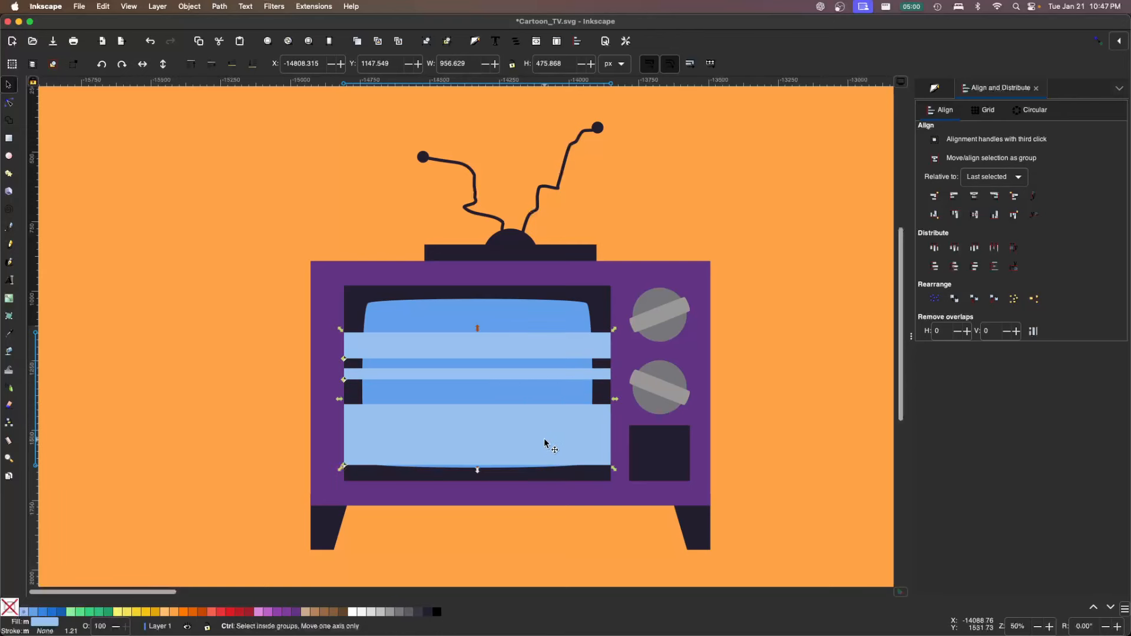
pyautogui.moveTo(545, 447); pyautogui.dragTo(544, 427)
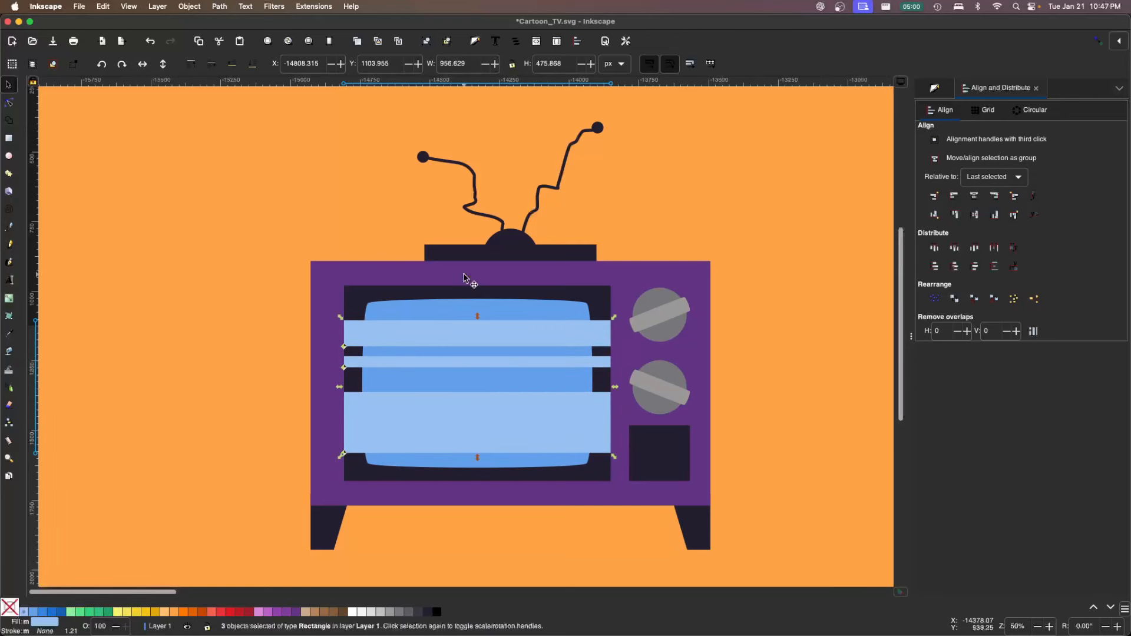
pyautogui.click(228, 10)
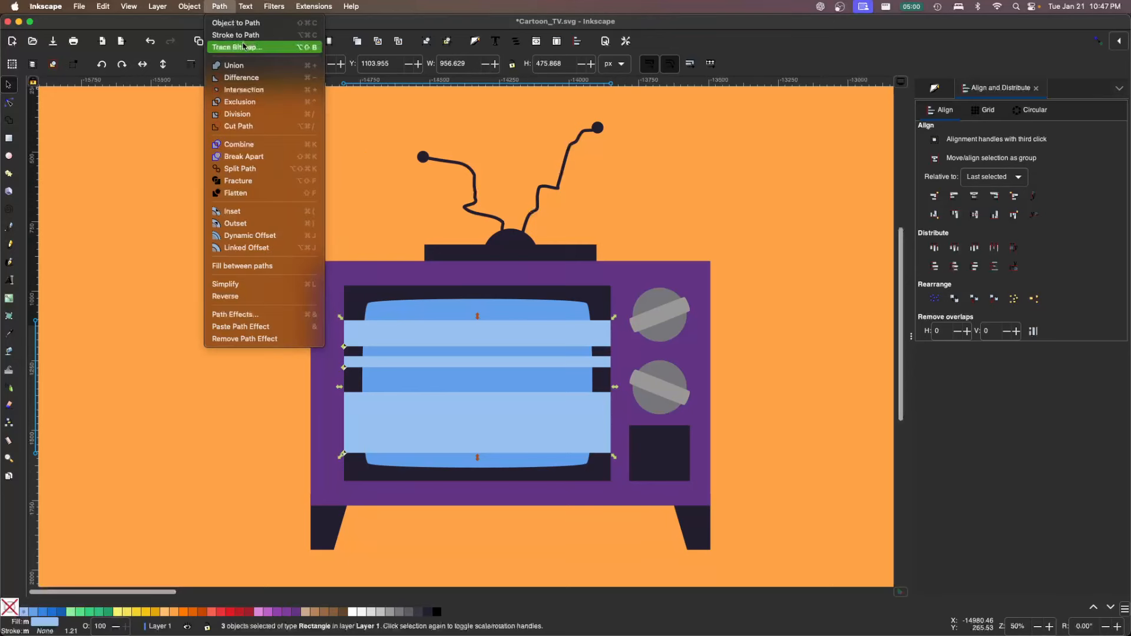
pyautogui.click(245, 66)
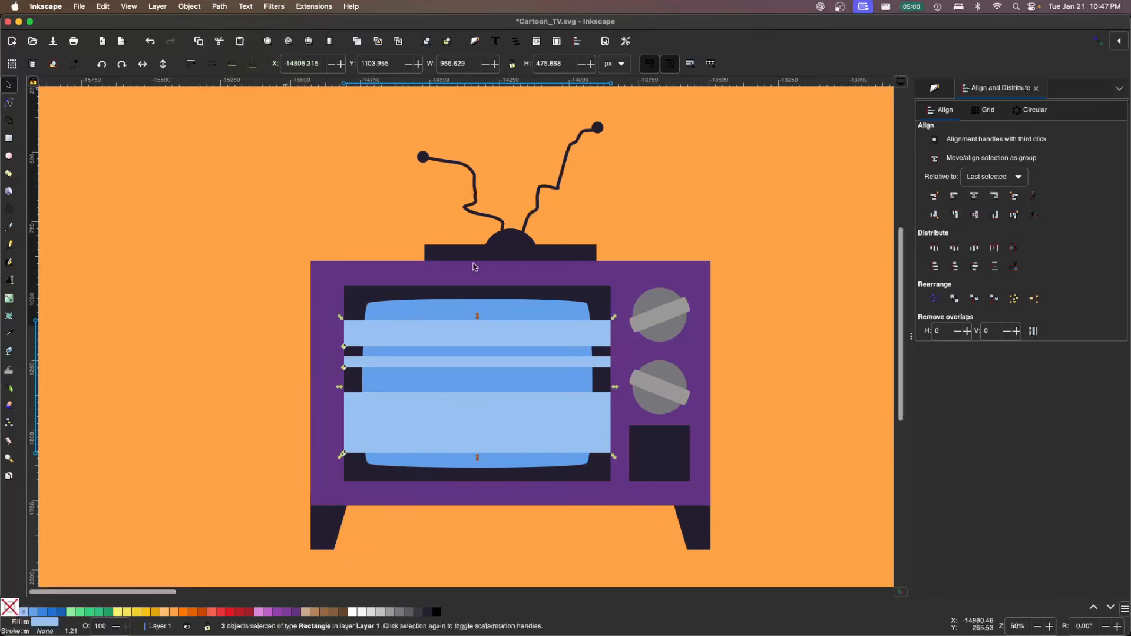
pyautogui.moveTo(565, 344)
pyautogui.mouseDown()
pyautogui.moveTo(536, 346)
pyautogui.moveTo(562, 338)
pyautogui.mouseUp()
pyautogui.press('super+z')
# Rotate the united light-blue strips about 11 degrees clockwise across the screen.
pyautogui.click(587, 341)
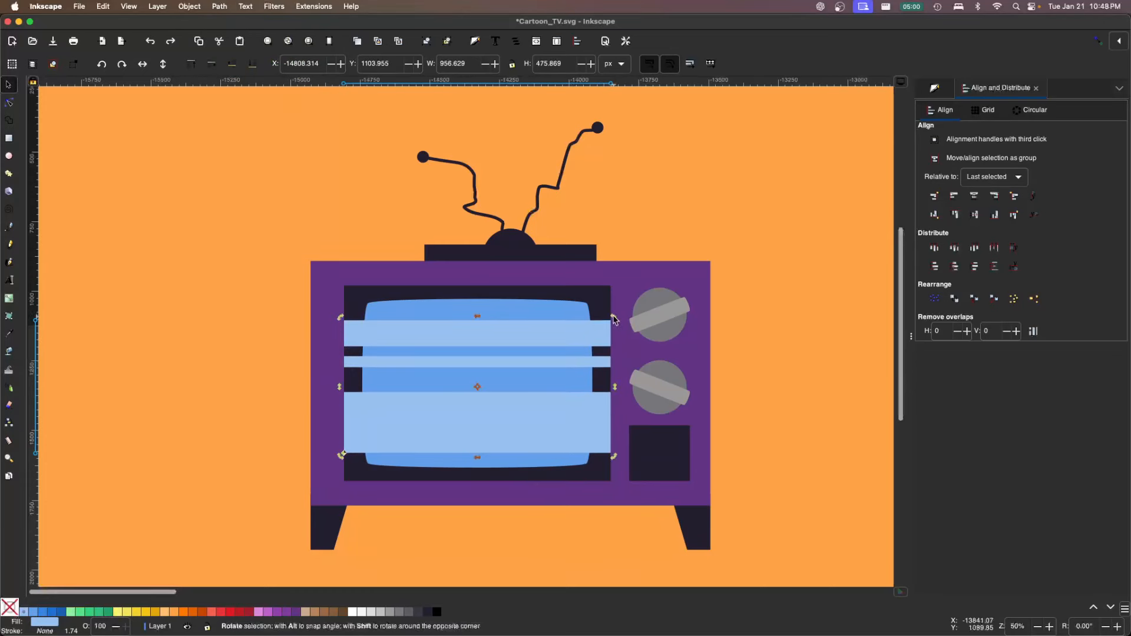
pyautogui.moveTo(614, 321); pyautogui.dragTo(628, 349)
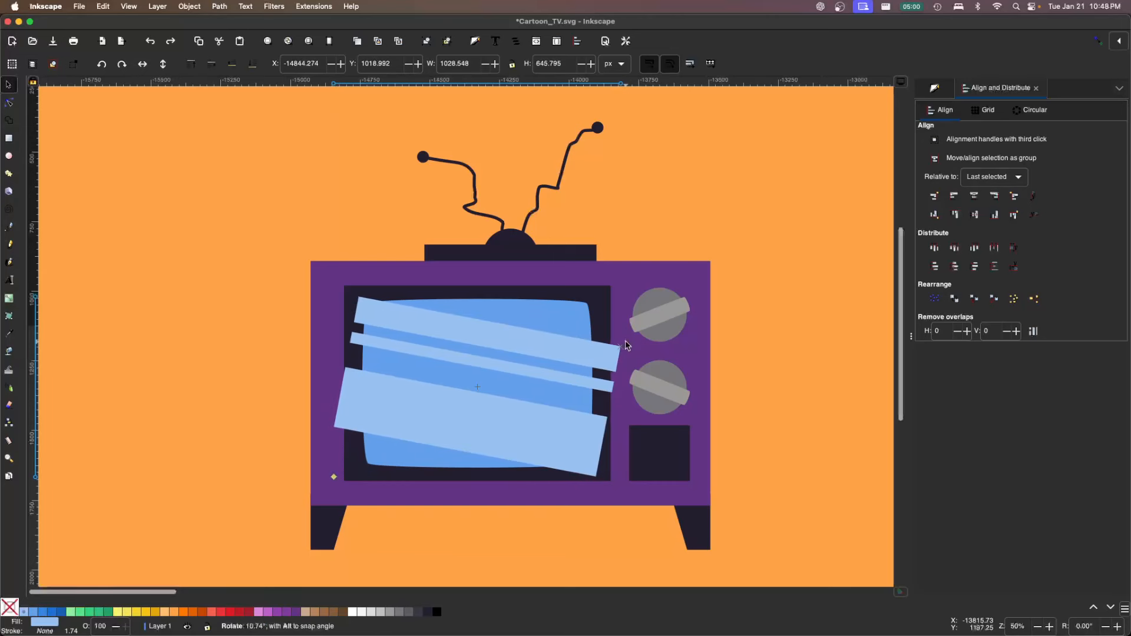
pyautogui.click(476, 524)
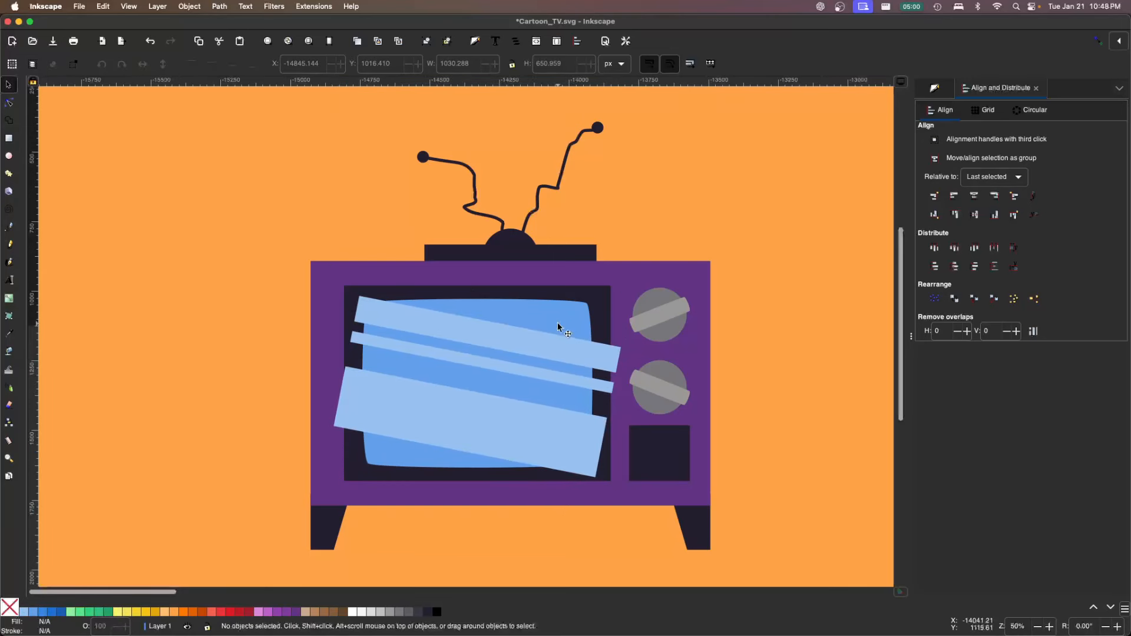
# Duplicate the rounded blue screen shape so the copy lies on top of the light-blue strips.
pyautogui.moveTo(552, 324); pyautogui.dragTo(638, 242)
pyautogui.press('super+z')
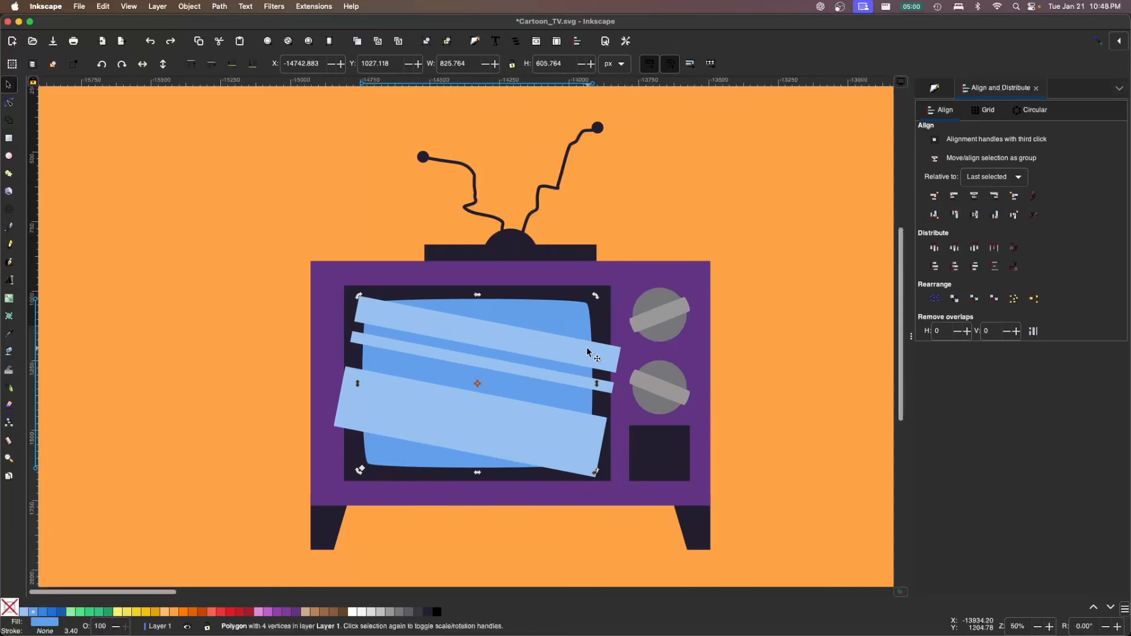
pyautogui.rightClick(569, 316)
pyautogui.click(595, 363)
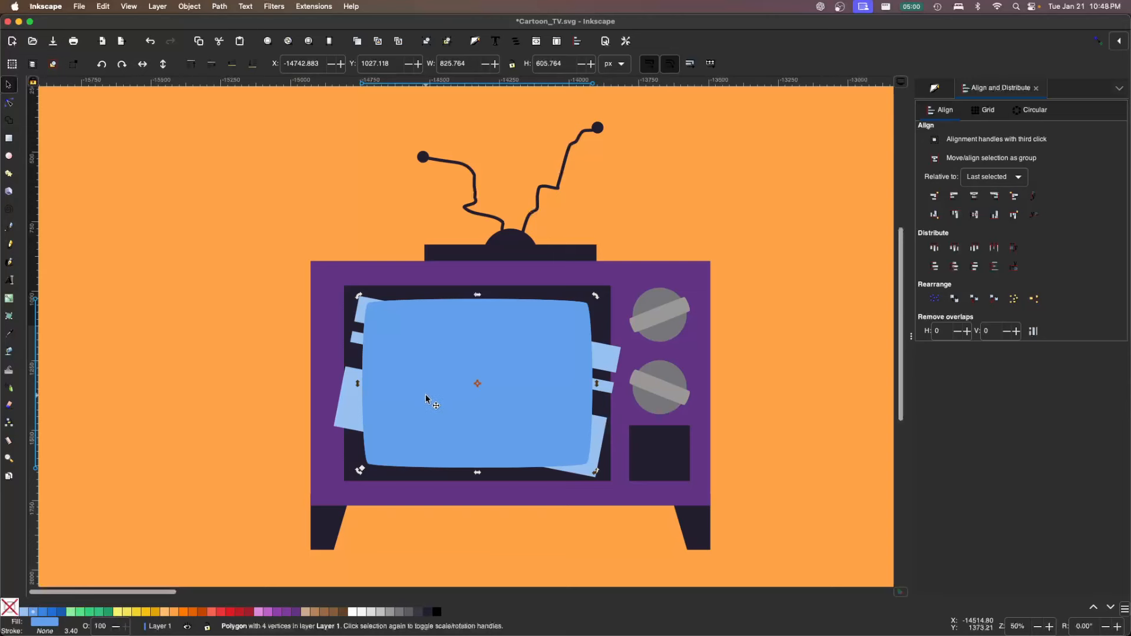
# Intersect the copied screen shape with the united light-blue strips to trim them into reflections inside the screen.
pyautogui.press('shift')
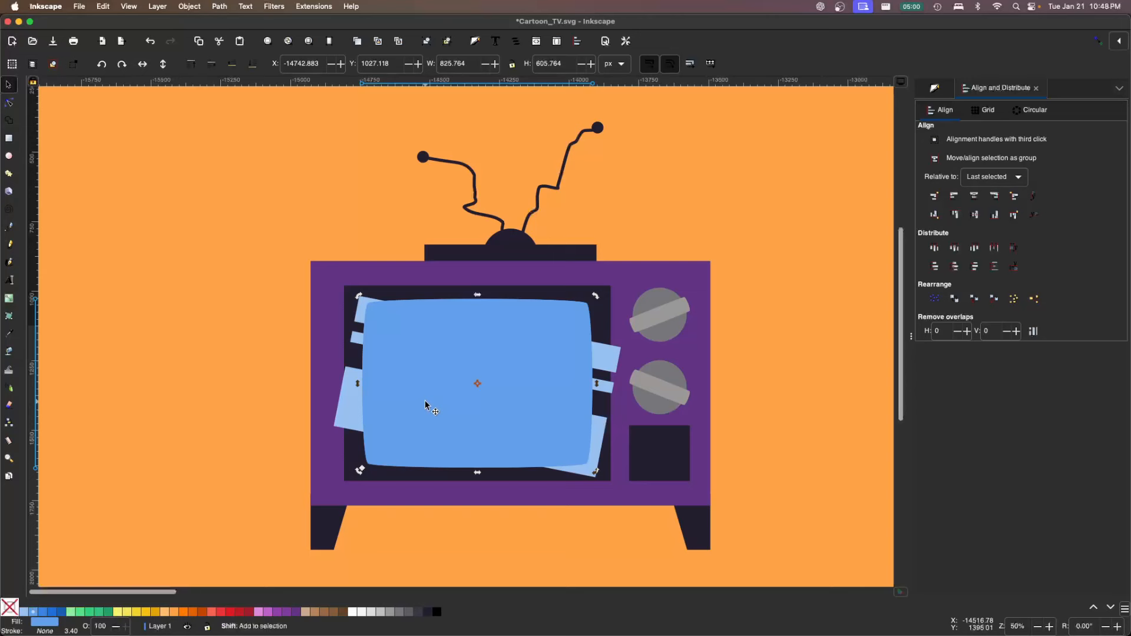
pyautogui.keyDown('shift'); pyautogui.click(342, 407); pyautogui.keyUp('shift')
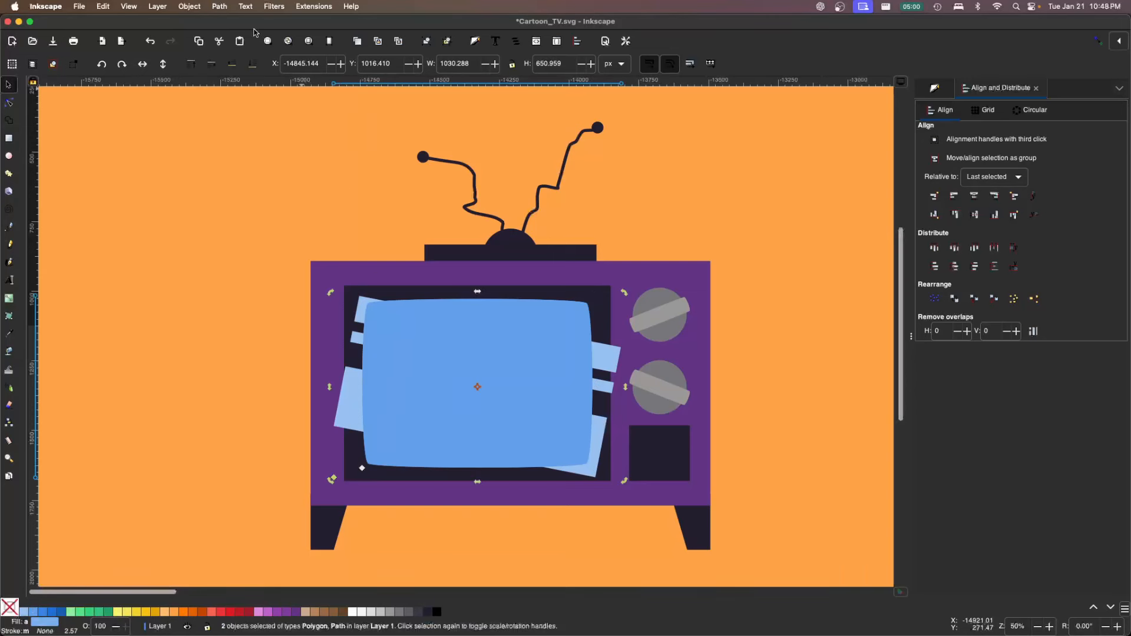
pyautogui.click(225, 9)
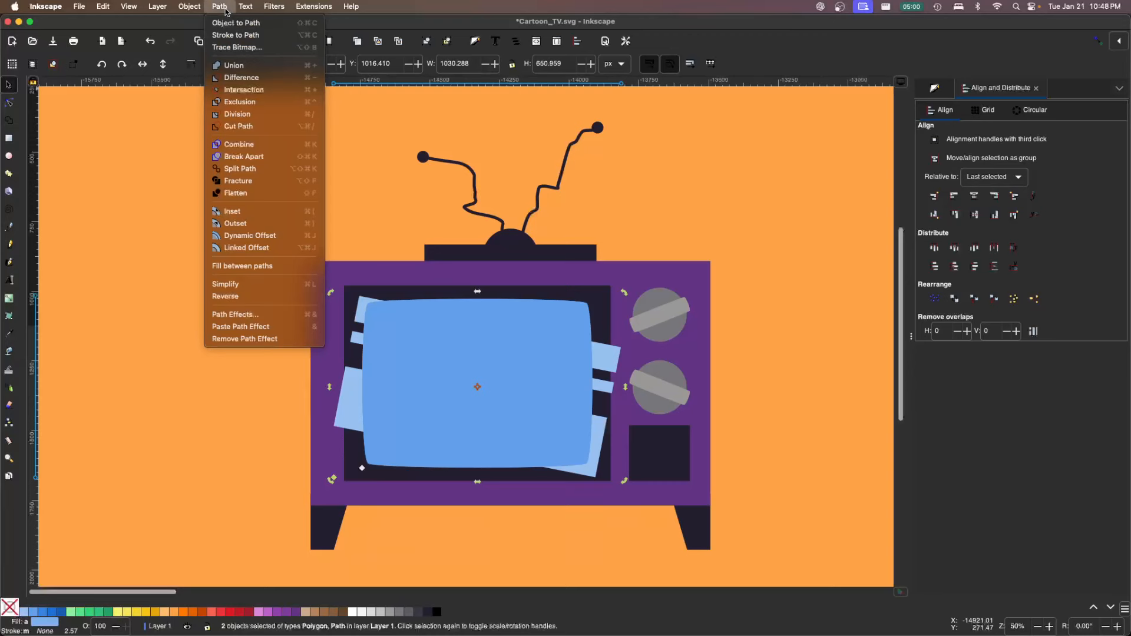
pyautogui.click(252, 92)
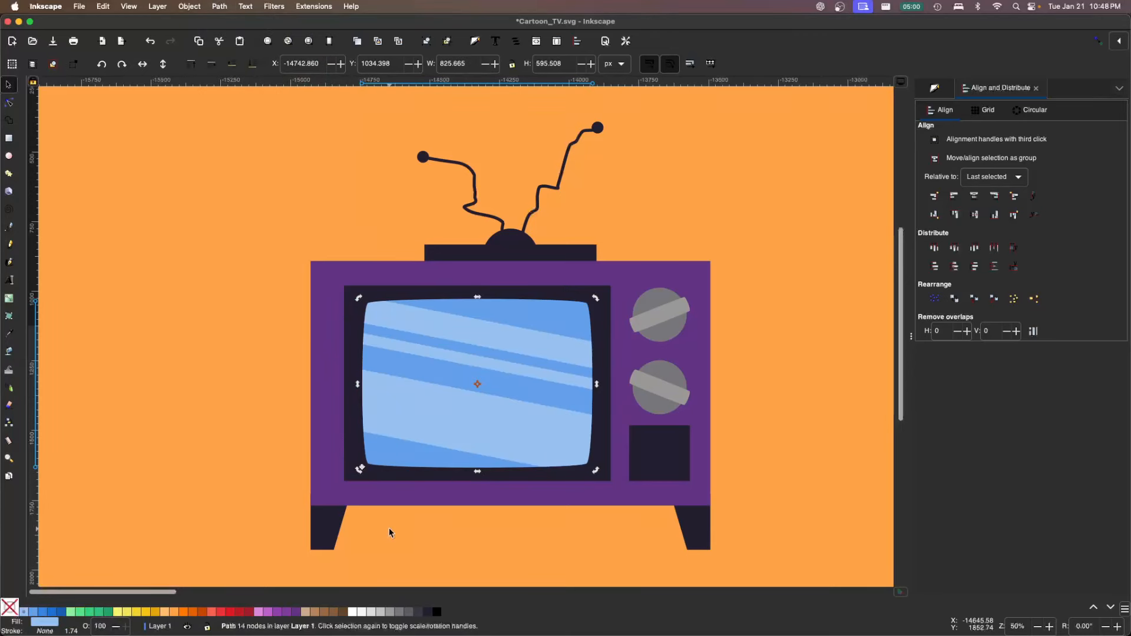
pyautogui.click(420, 532)
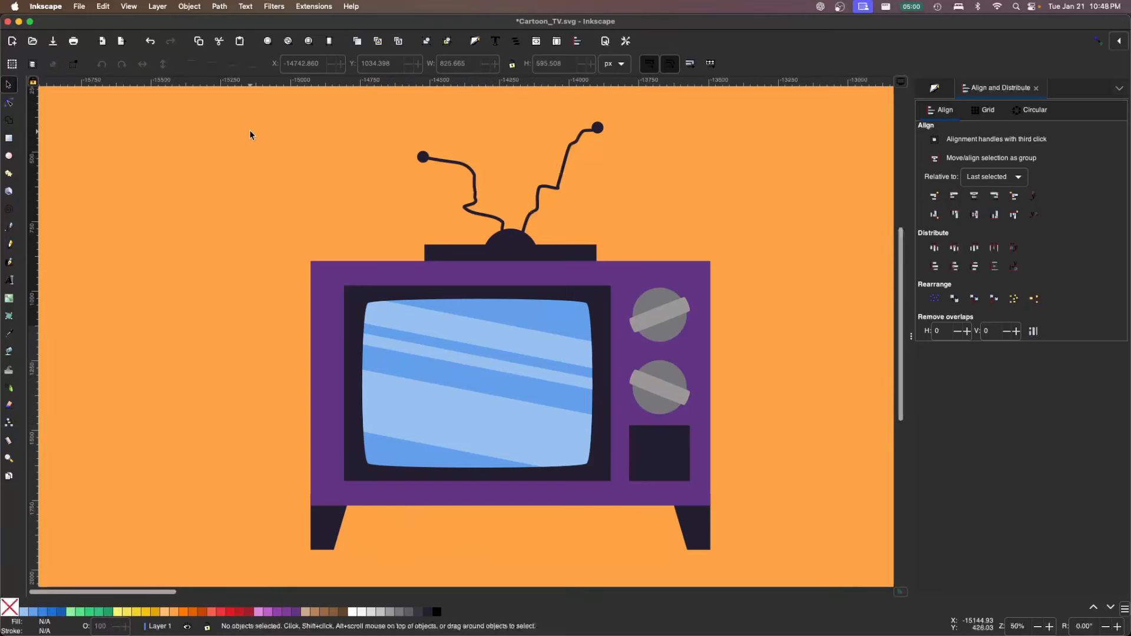
# Fit the whole TV drawing in view and examine it from antennas to legs.
pyautogui.moveTo(253, 115); pyautogui.dragTo(817, 590)
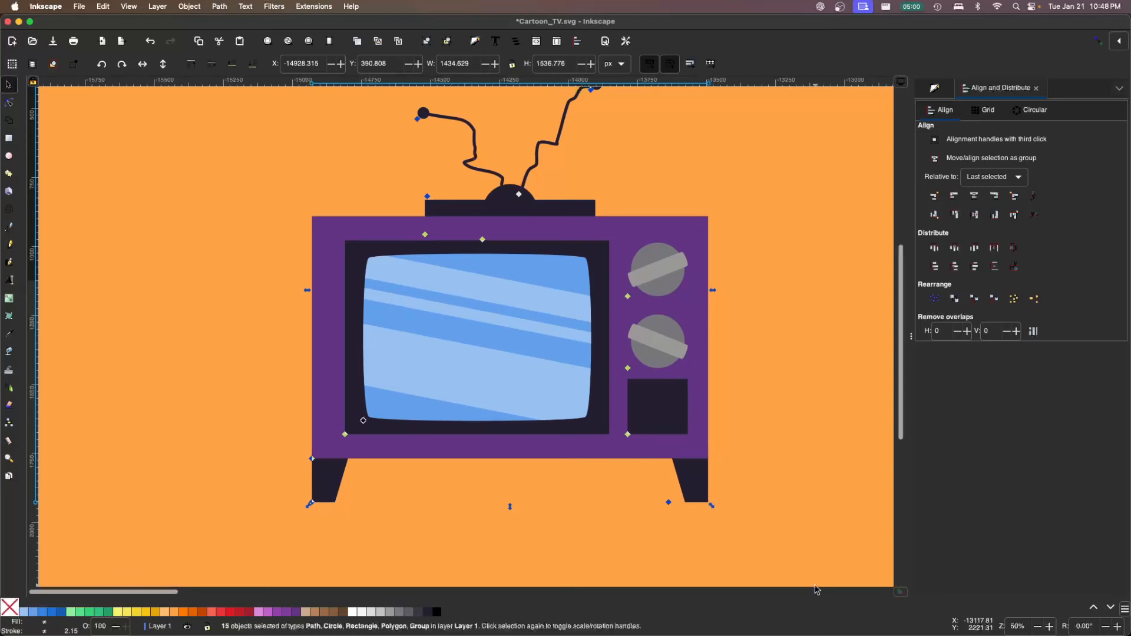
pyautogui.press('3')
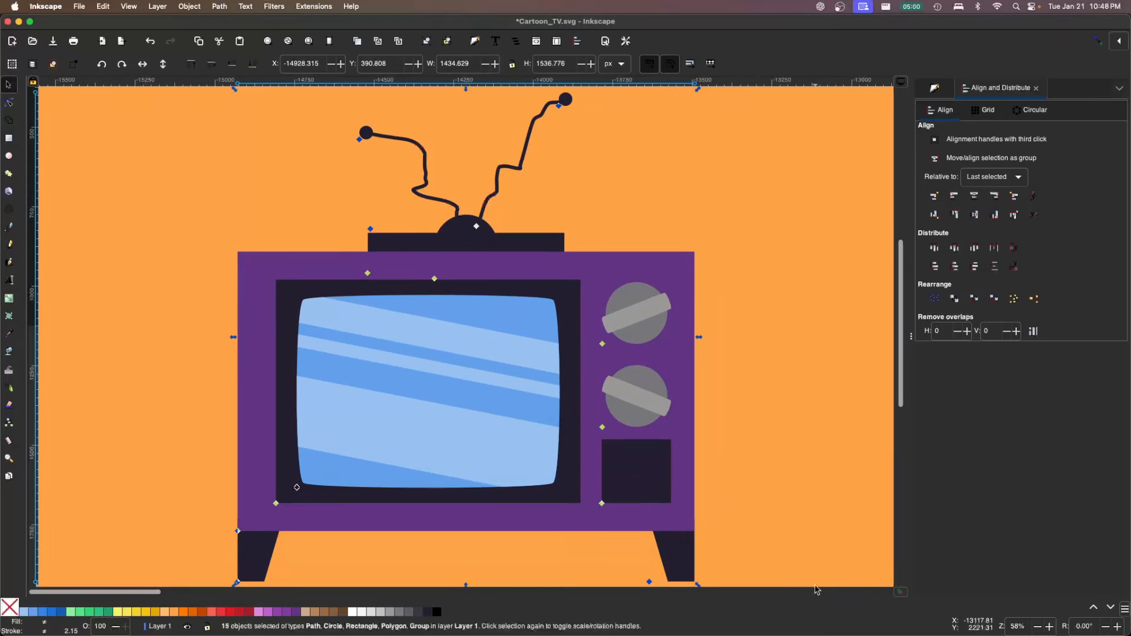
pyautogui.click(813, 453)
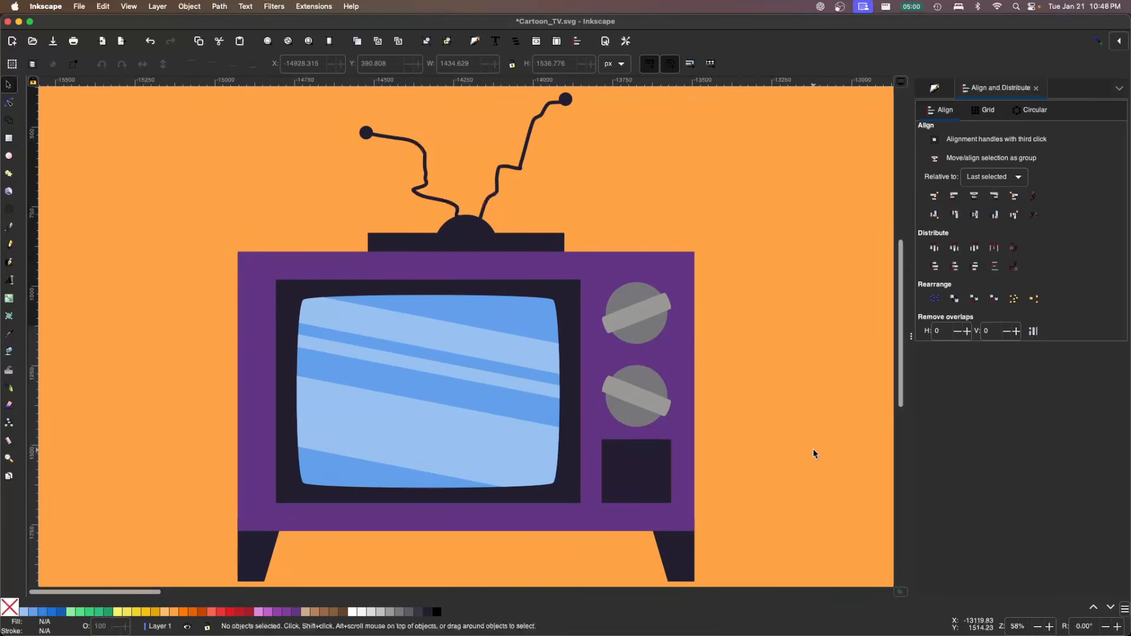